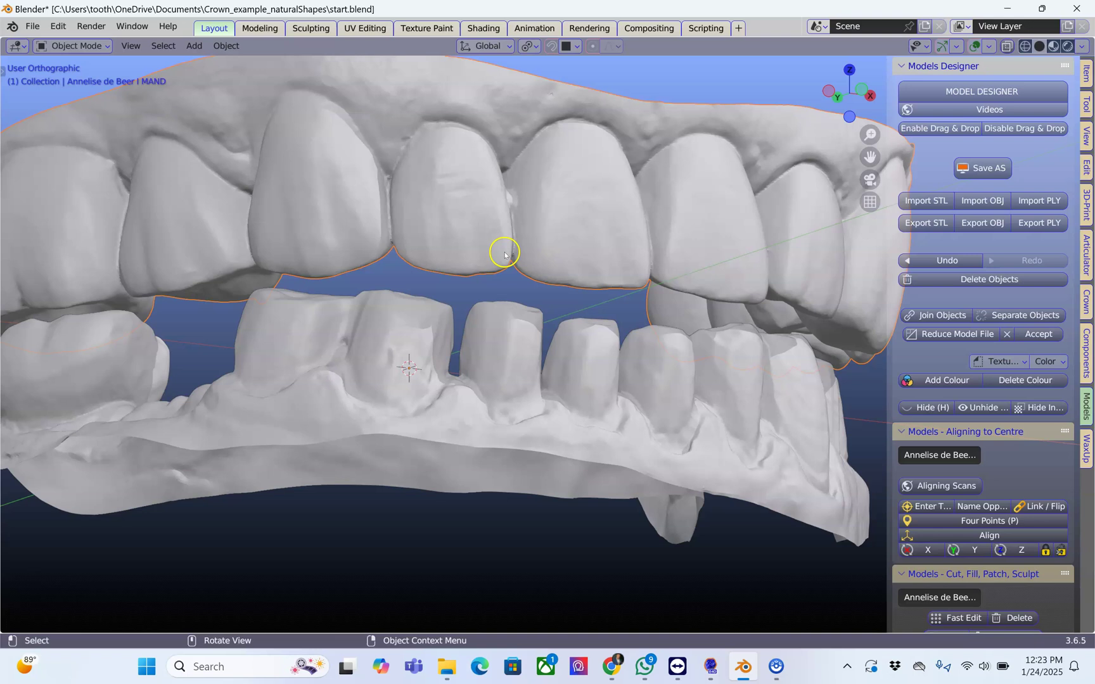
Step: Orbit to a frontal view of both arches and open the WaxUp tooth-library tools
middle_drag(356, 298, 576, 297)
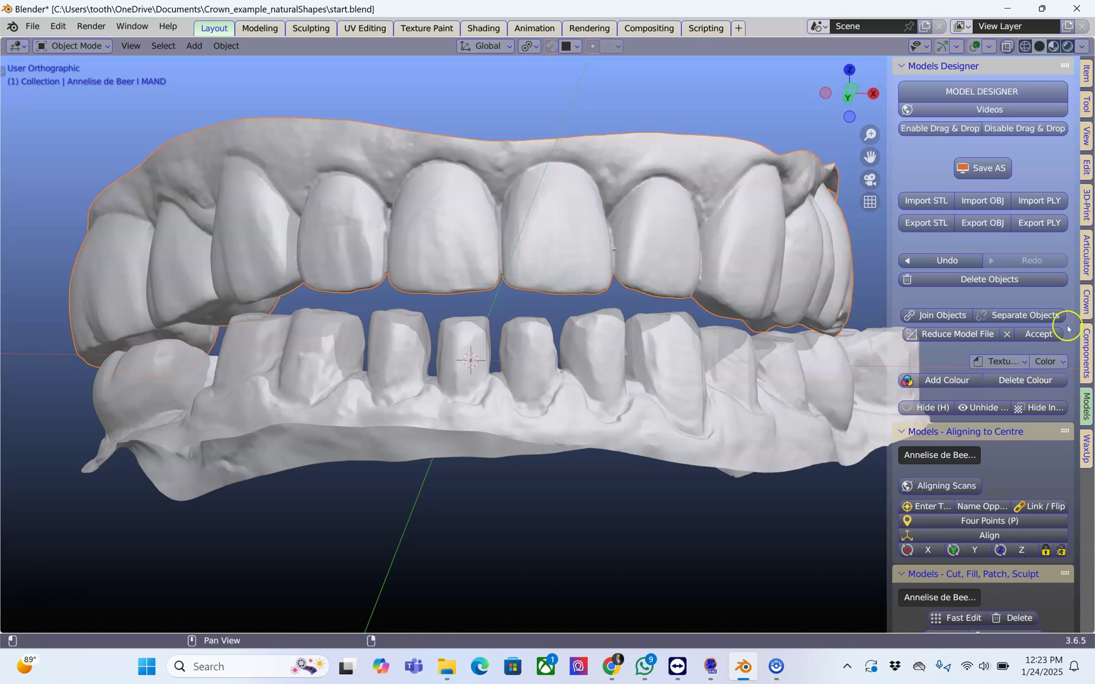
click(1086, 447)
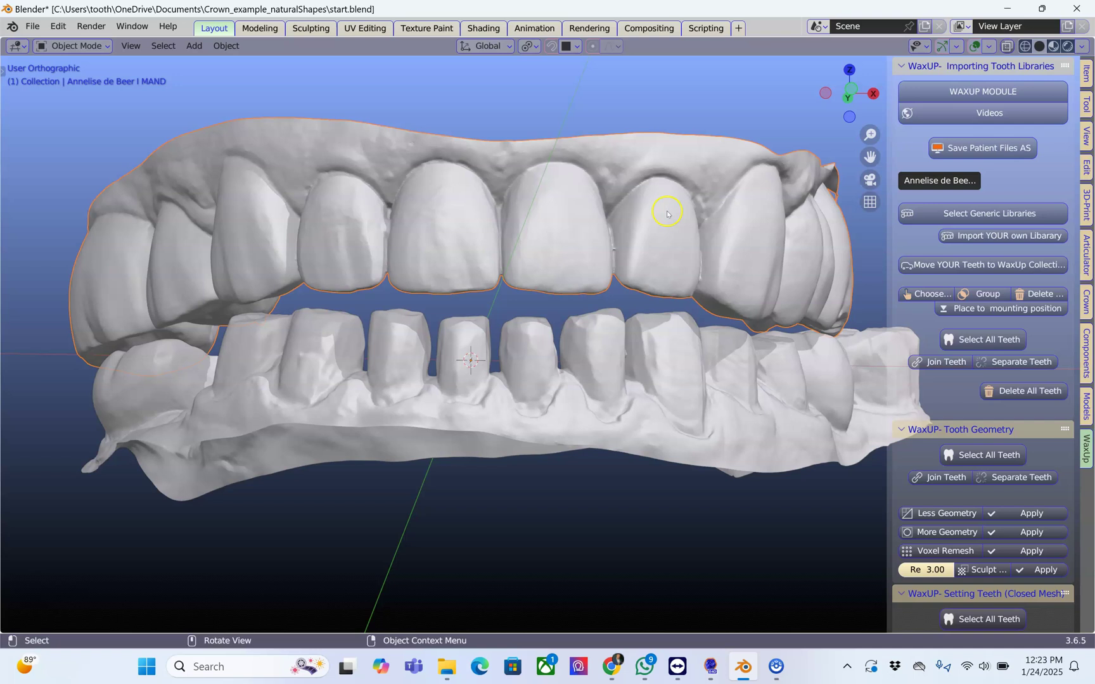
Step: Import the Generic Solid tooth library from the generic libraries list
click(981, 214)
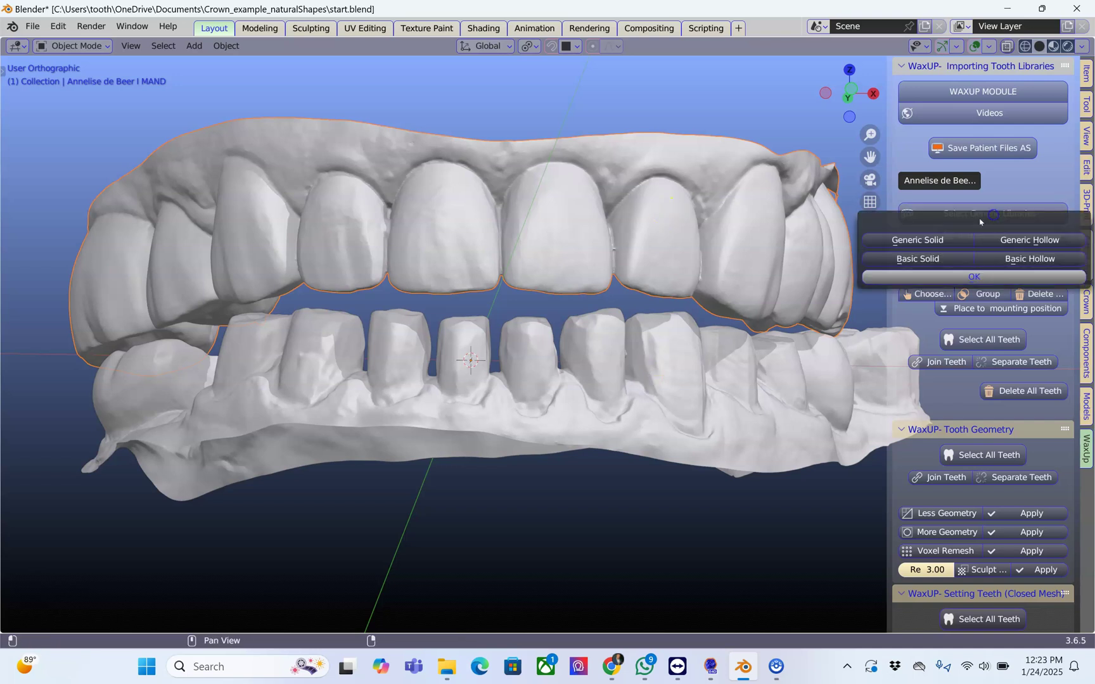
click(929, 244)
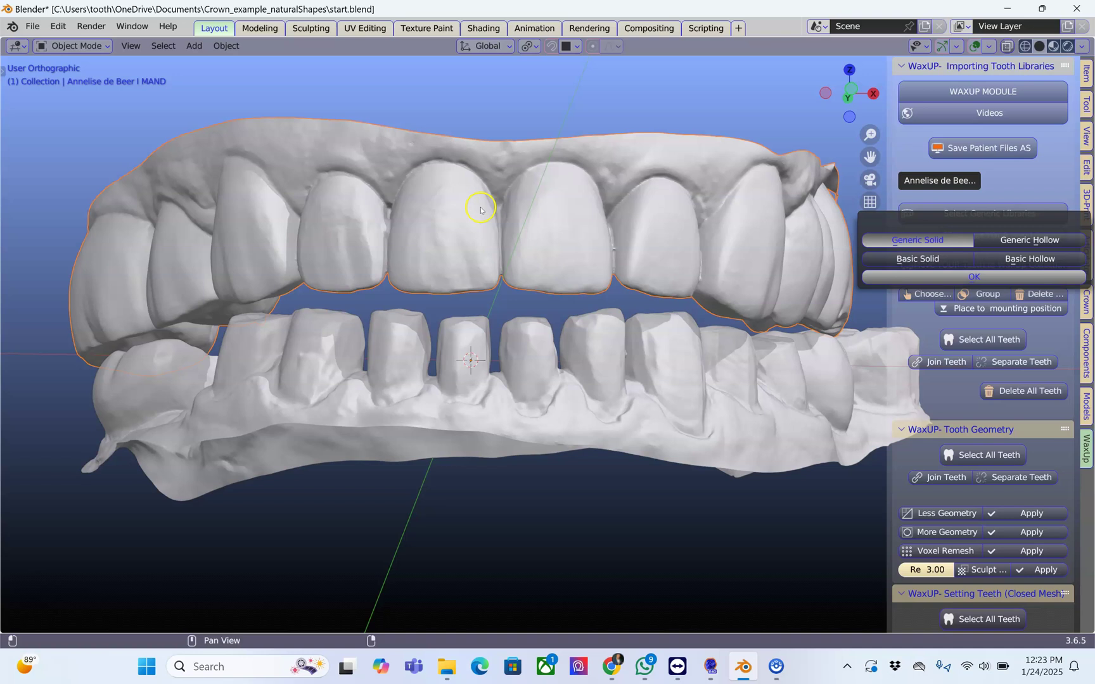
click(974, 277)
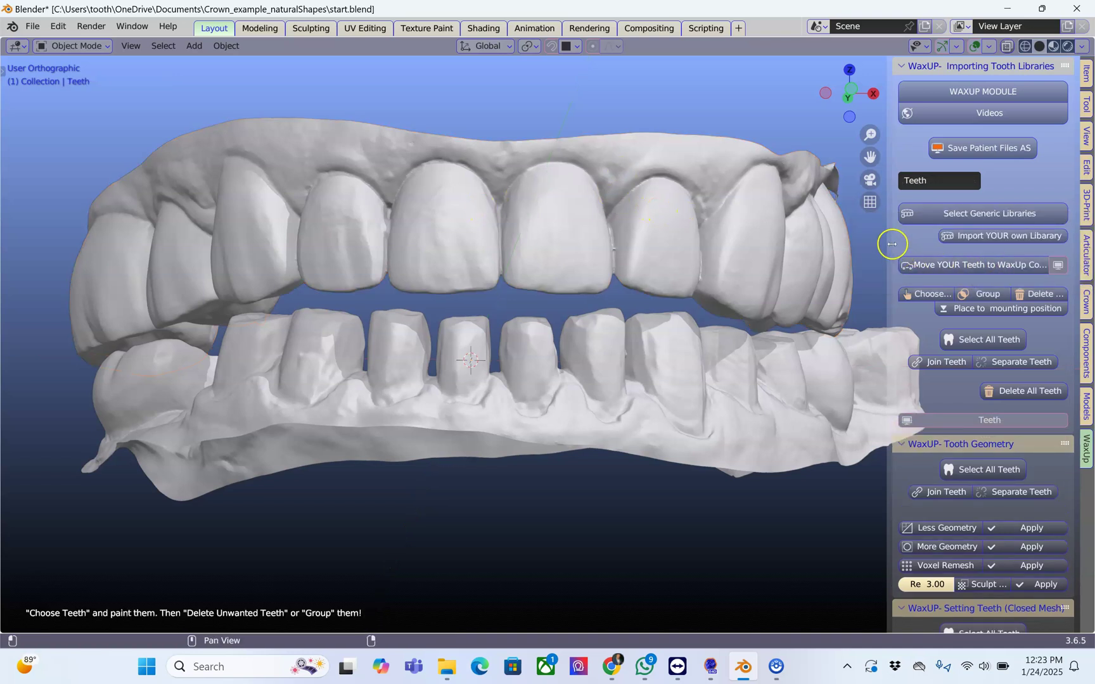
Step: Widen the sidebar and enter weight-paint mode with Choose Teeth
drag(893, 243, 827, 250)
click(903, 209)
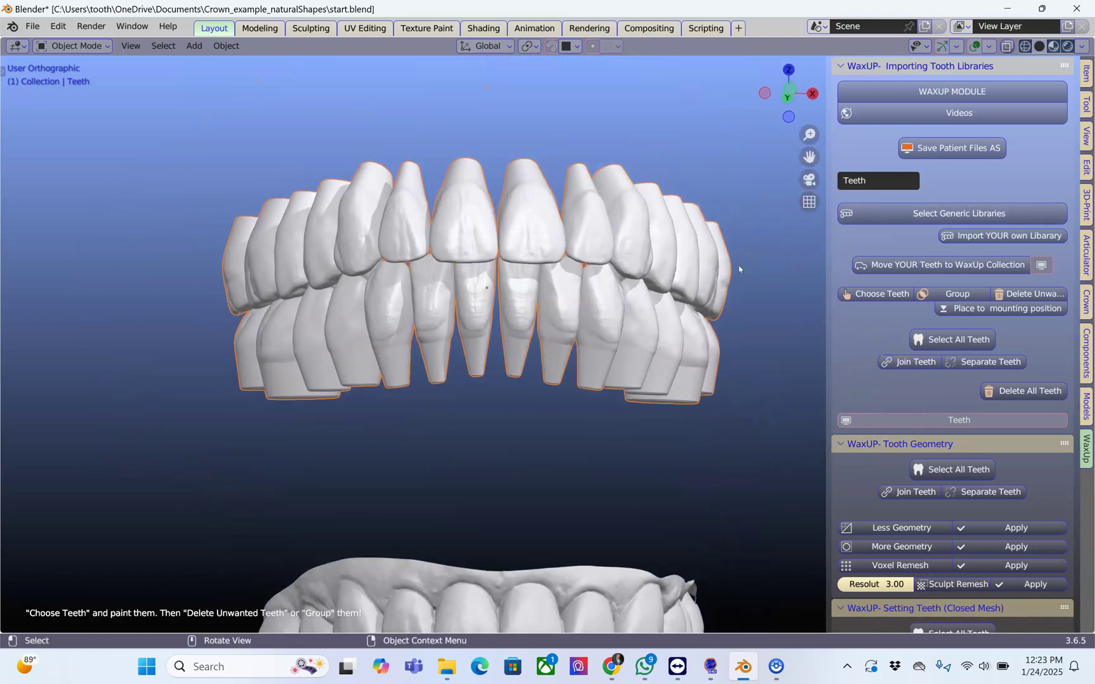
click(887, 292)
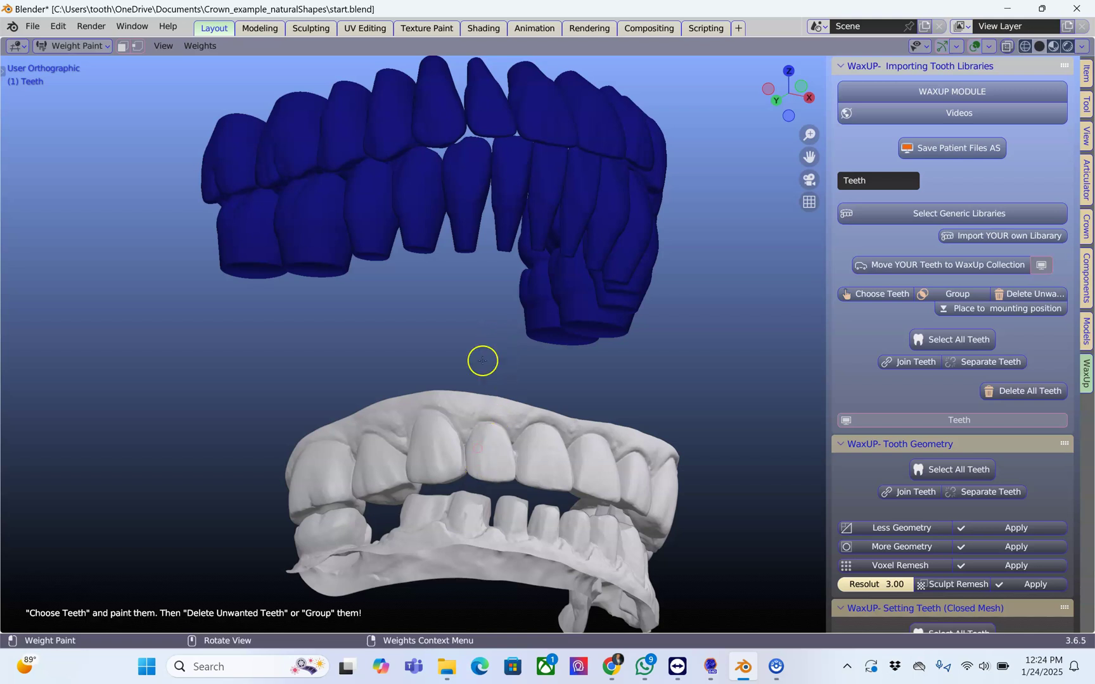
Step: Paint the lower library teeth to keep, delete the rest, and place them in mounting position
click(425, 189)
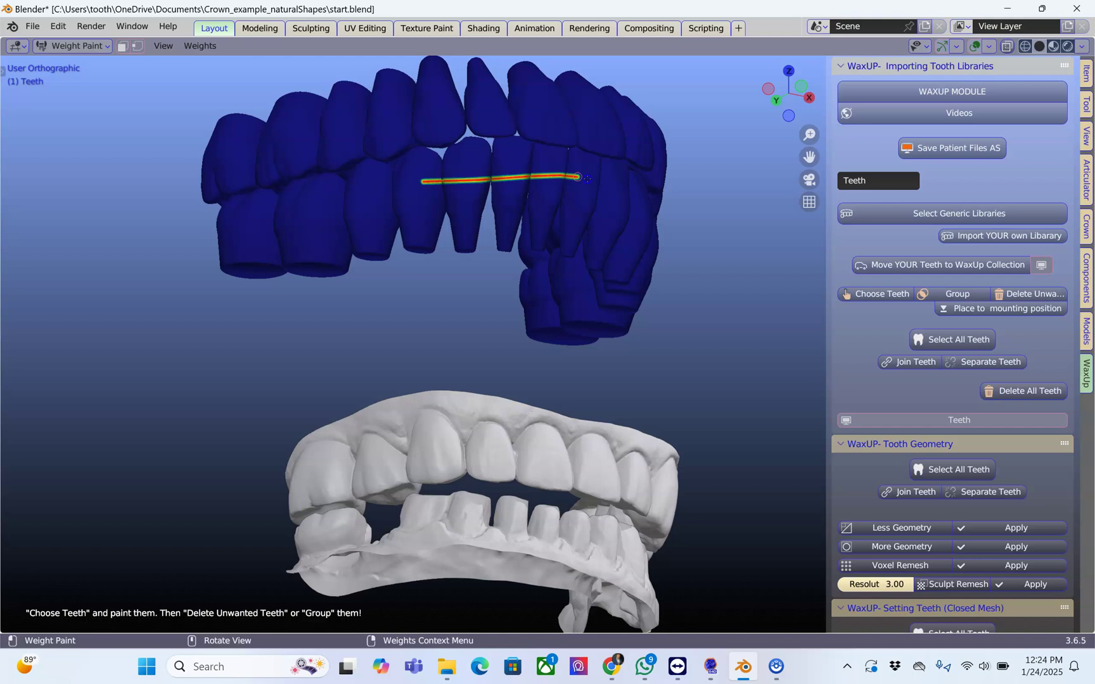
middle_drag(733, 220, 658, 233)
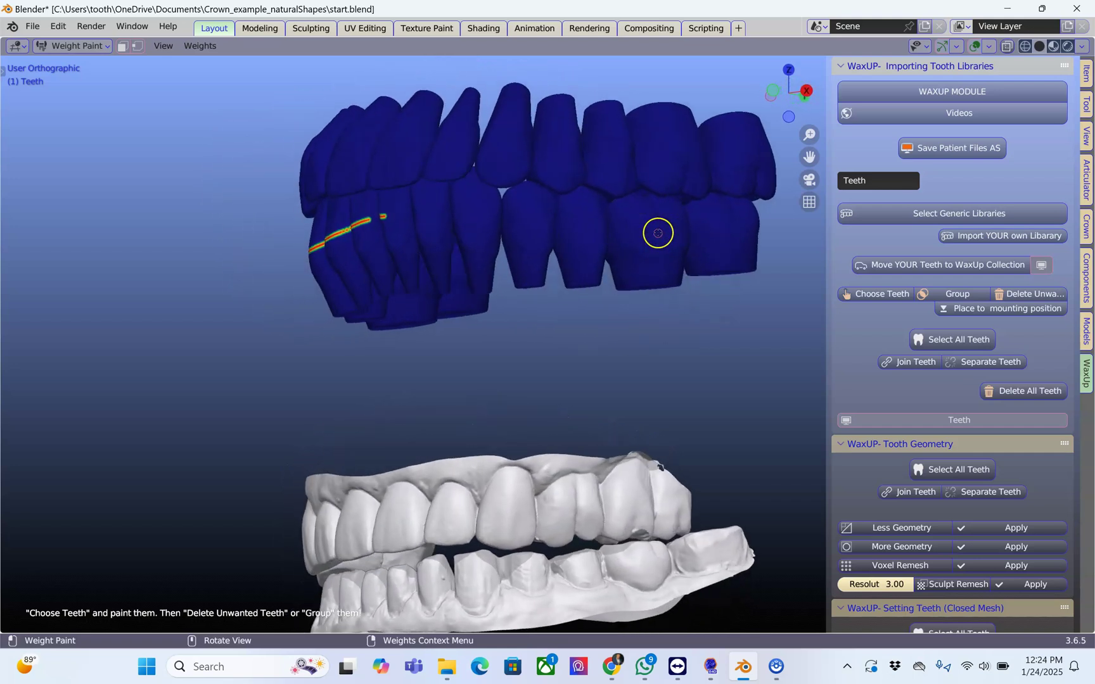
click(368, 220)
drag(483, 221, 574, 220)
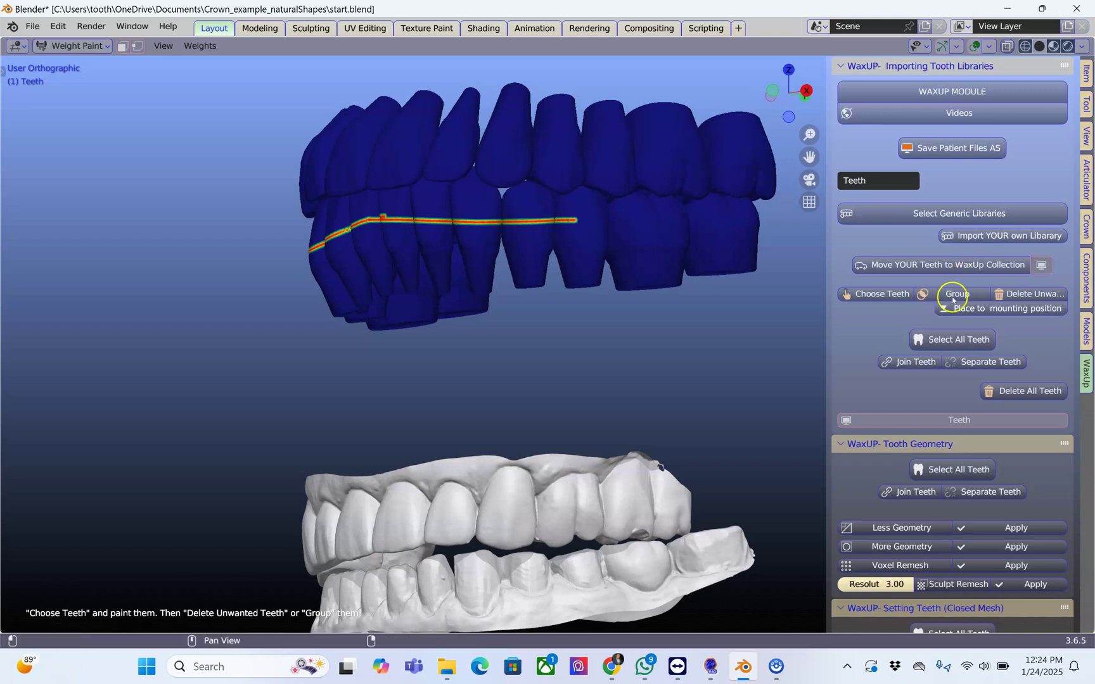
click(1017, 293)
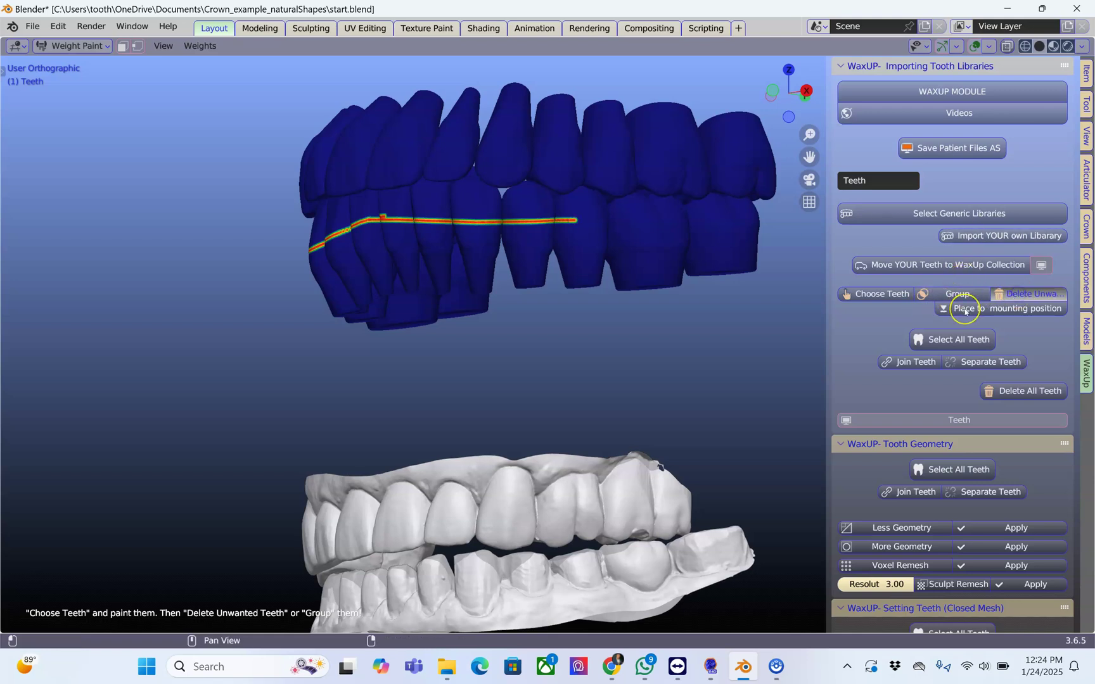
click(965, 310)
Step: Inspect the seated teeth up close, then select and hide the upper jaw scan
middle_drag(648, 333, 631, 322)
middle_drag(498, 309, 508, 302)
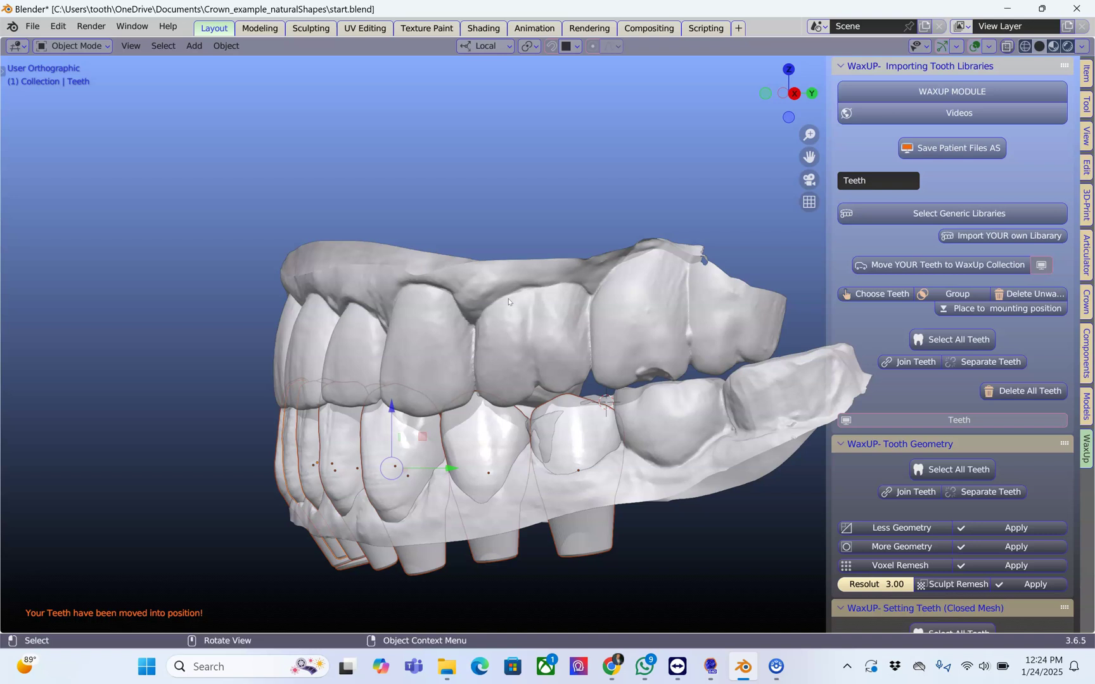
ctrl+middle_drag(420, 334, 407, 468)
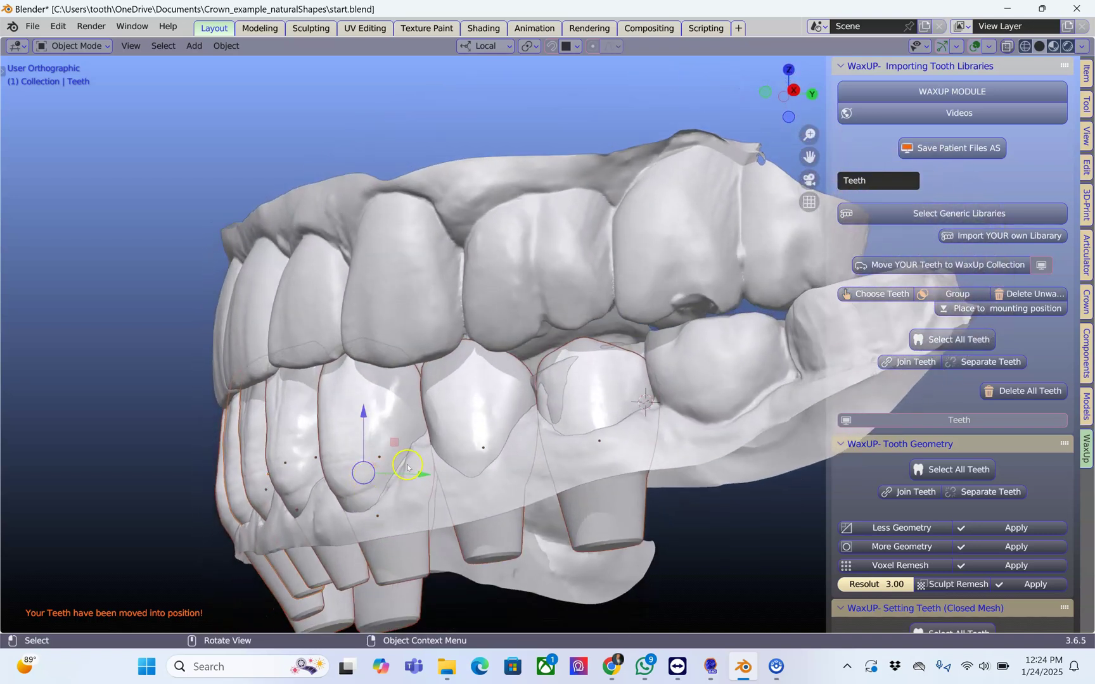
drag(417, 472, 419, 472)
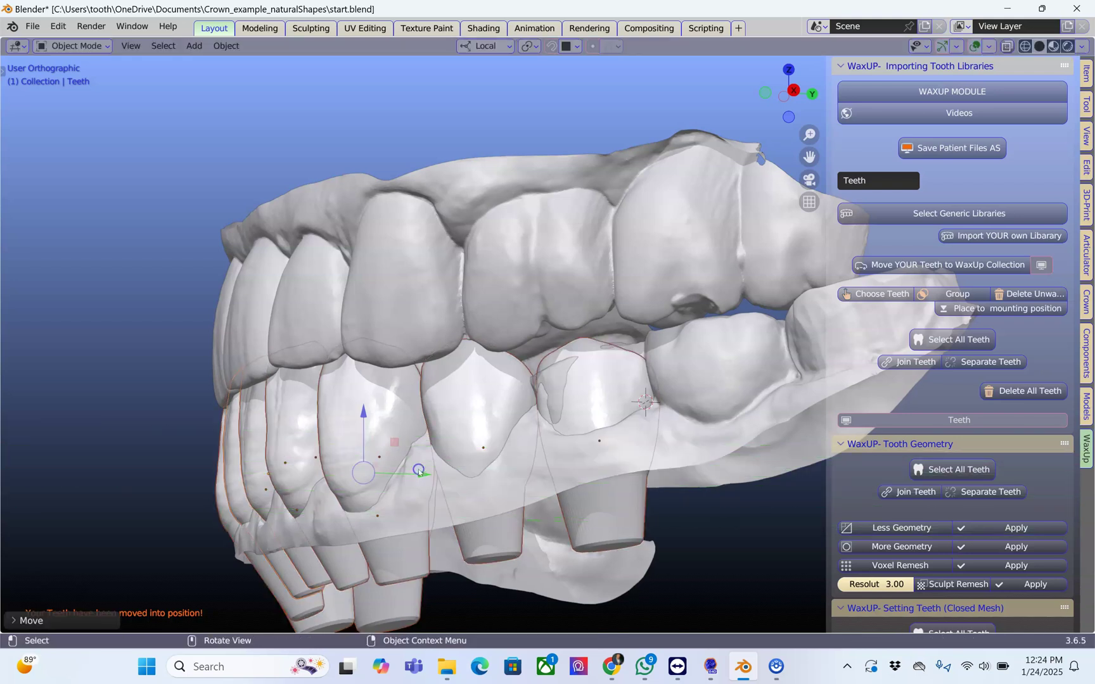
click(551, 271)
click(560, 251)
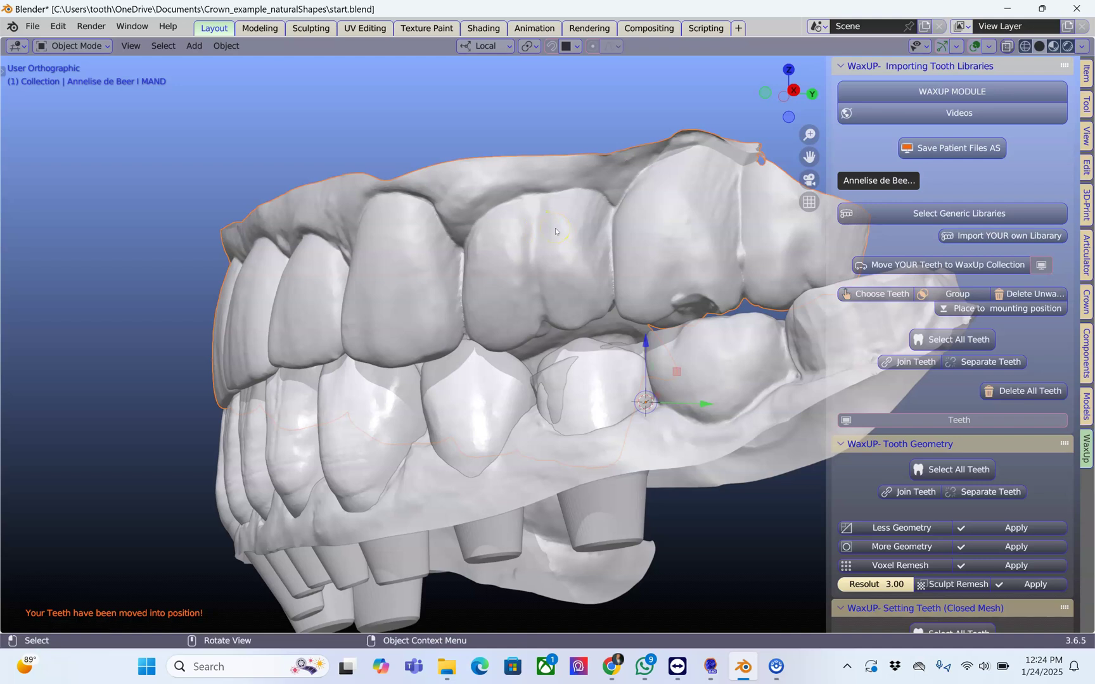
key(h)
Step: View the lower arch from above and select all the library teeth
middle_drag(546, 248, 855, 247)
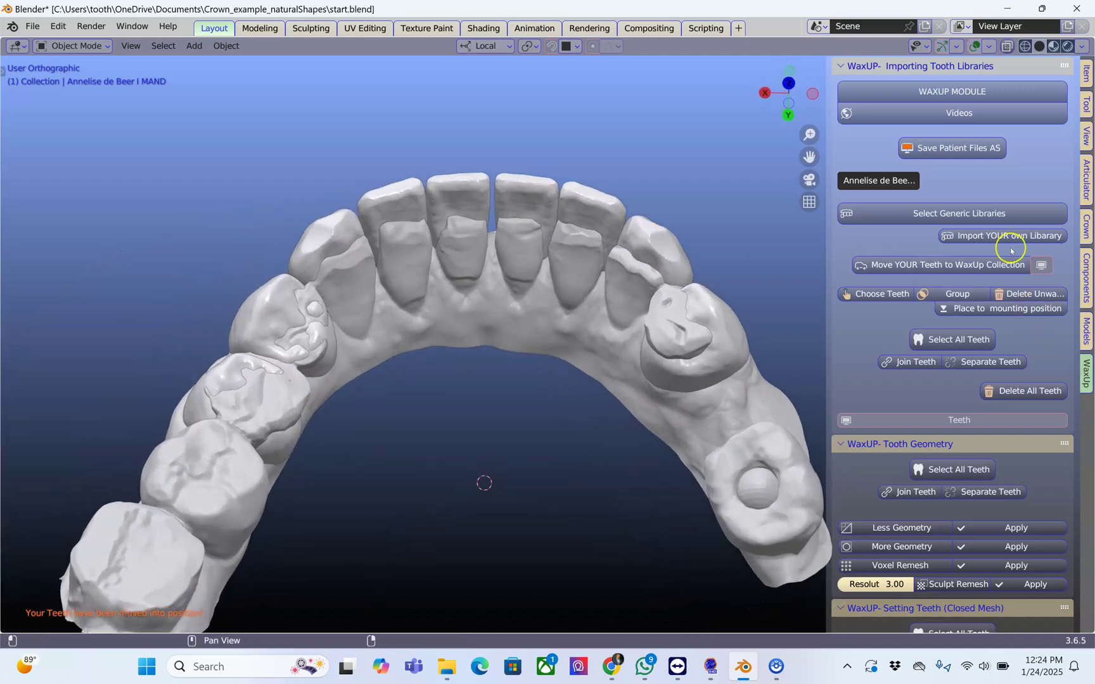
click(944, 340)
middle_drag(460, 344, 469, 358)
middle_drag(555, 325, 654, 326)
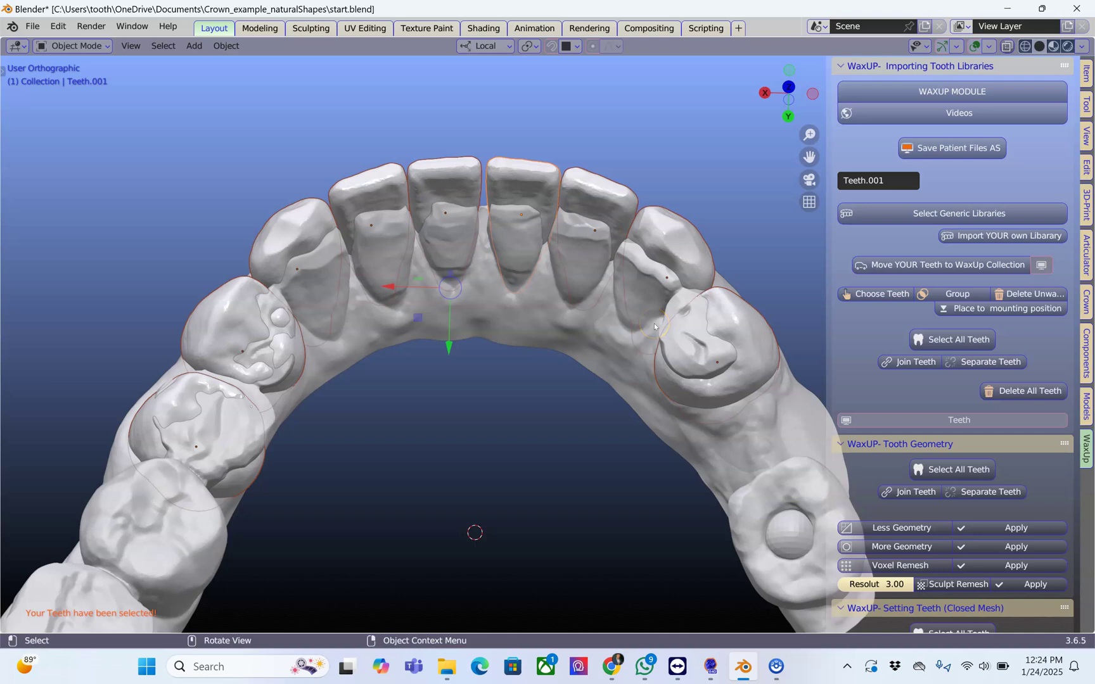
Step: Scale all library teeth to 0.98 and shift one lower incisor slightly left
key(s)
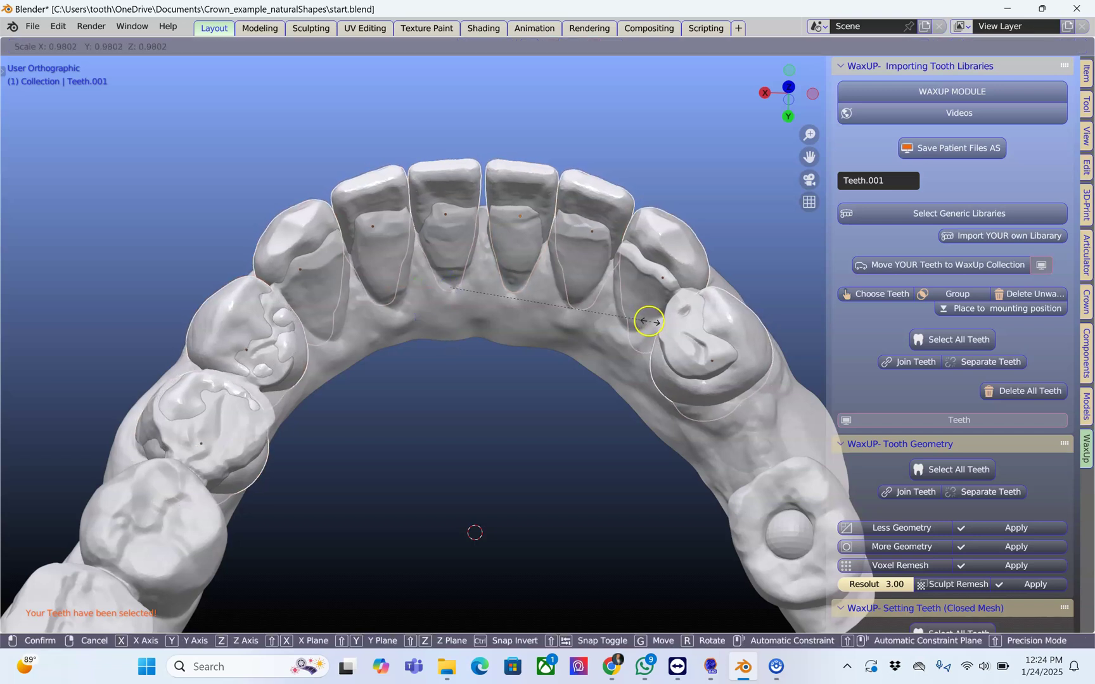
click(647, 321)
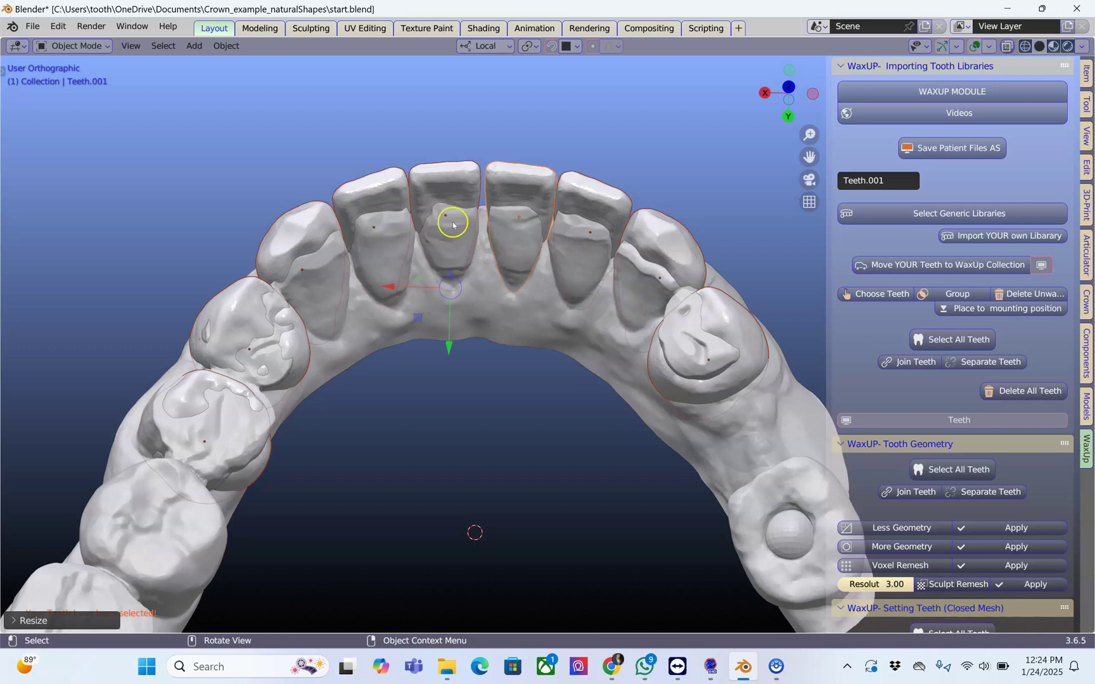
click(450, 194)
scroll(456, 215, up, 1)
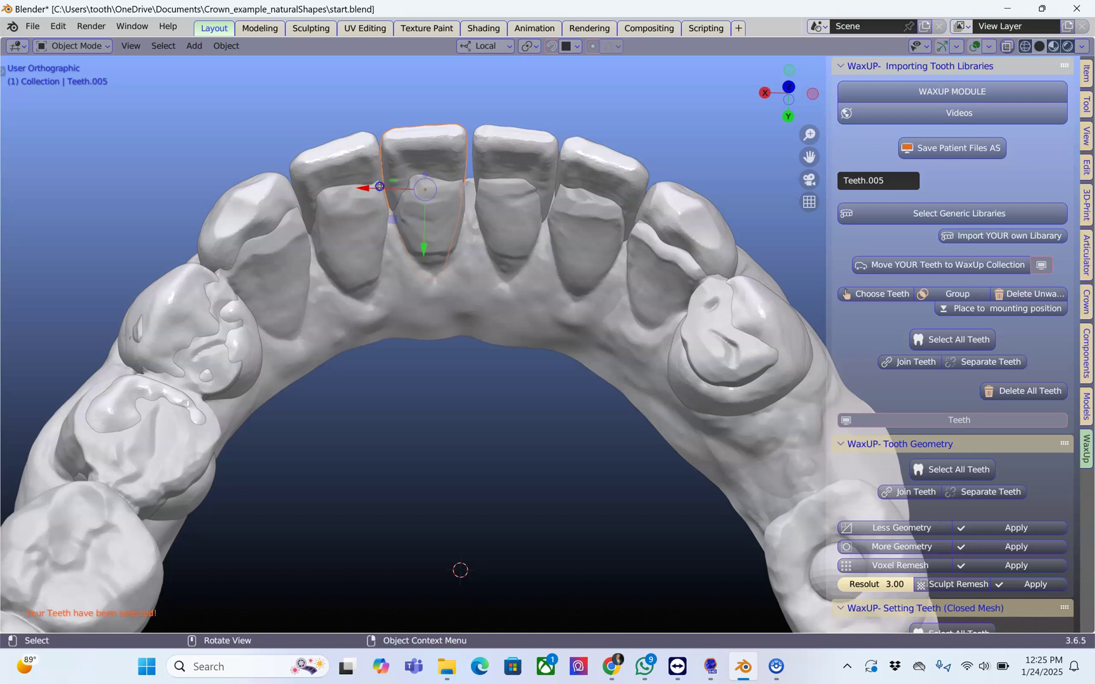
click(495, 157)
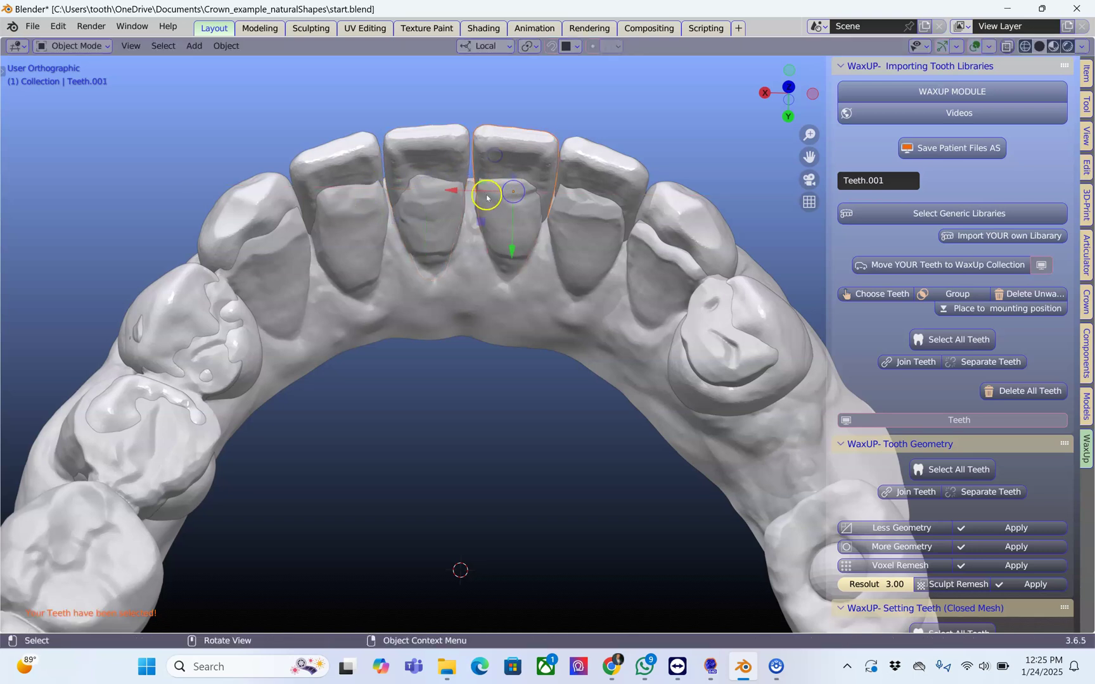
drag(485, 191, 480, 189)
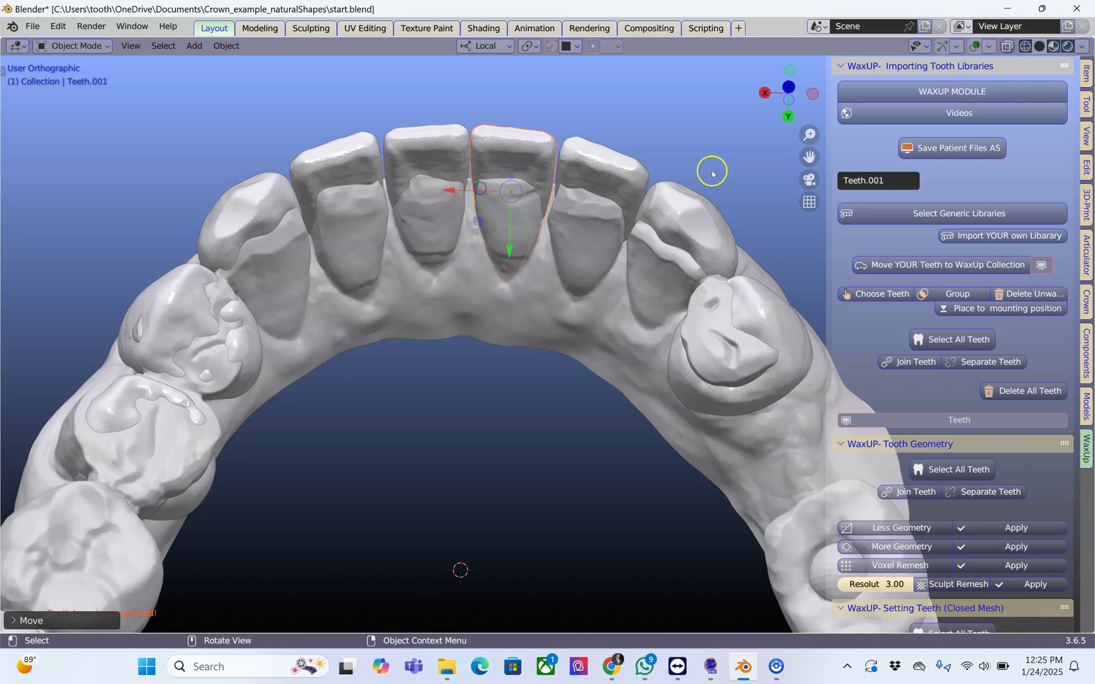
Step: Nudge another incisor, the left lateral tooth and the left premolar into place
click(631, 178)
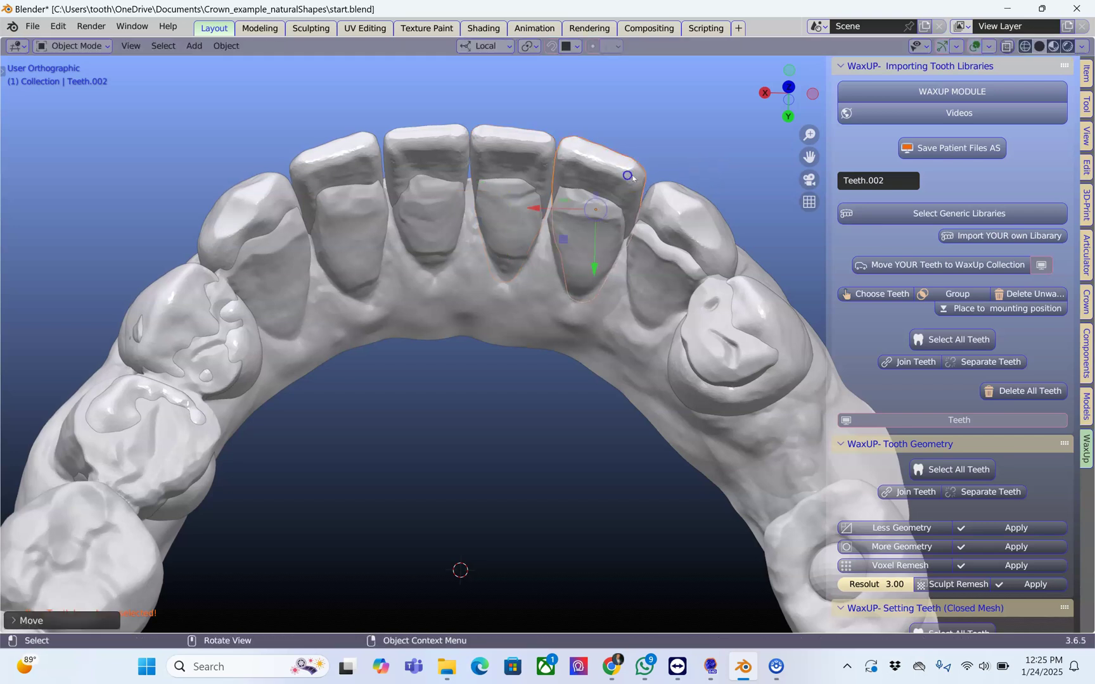
click(680, 205)
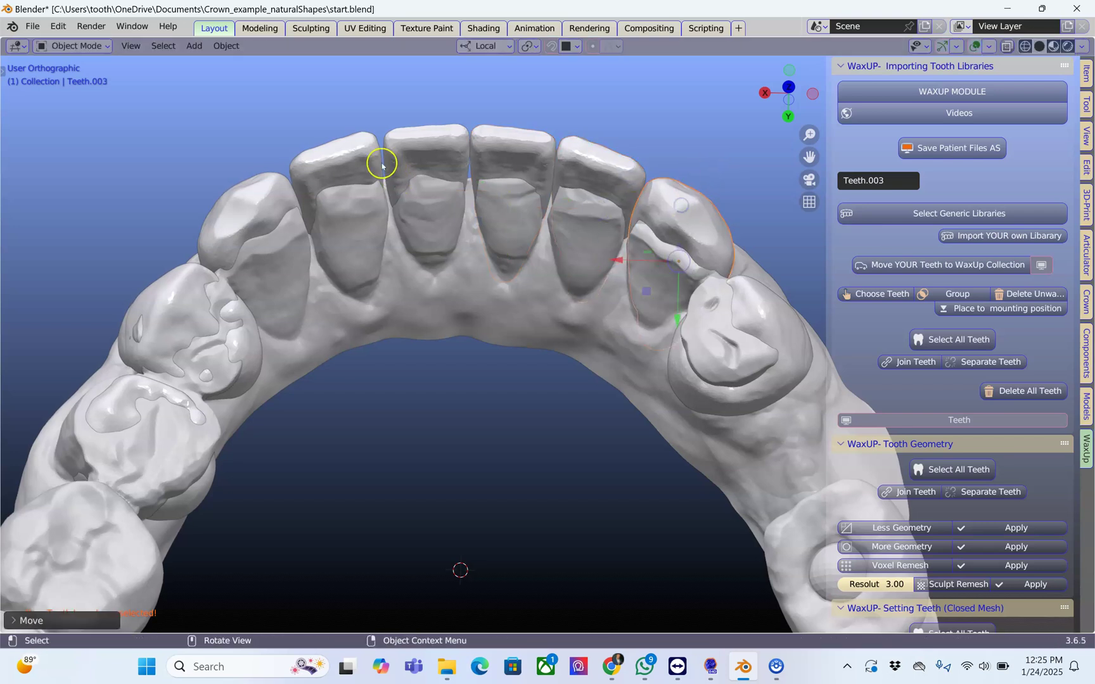
drag(349, 155, 353, 157)
click(231, 216)
drag(240, 217, 245, 210)
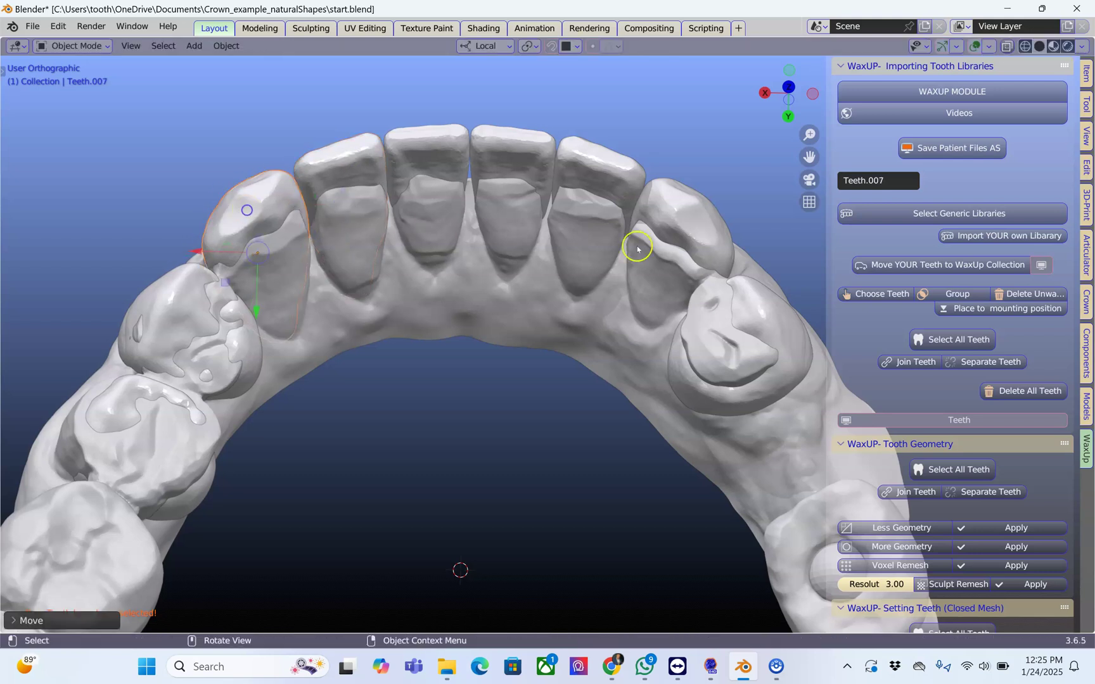
click(745, 300)
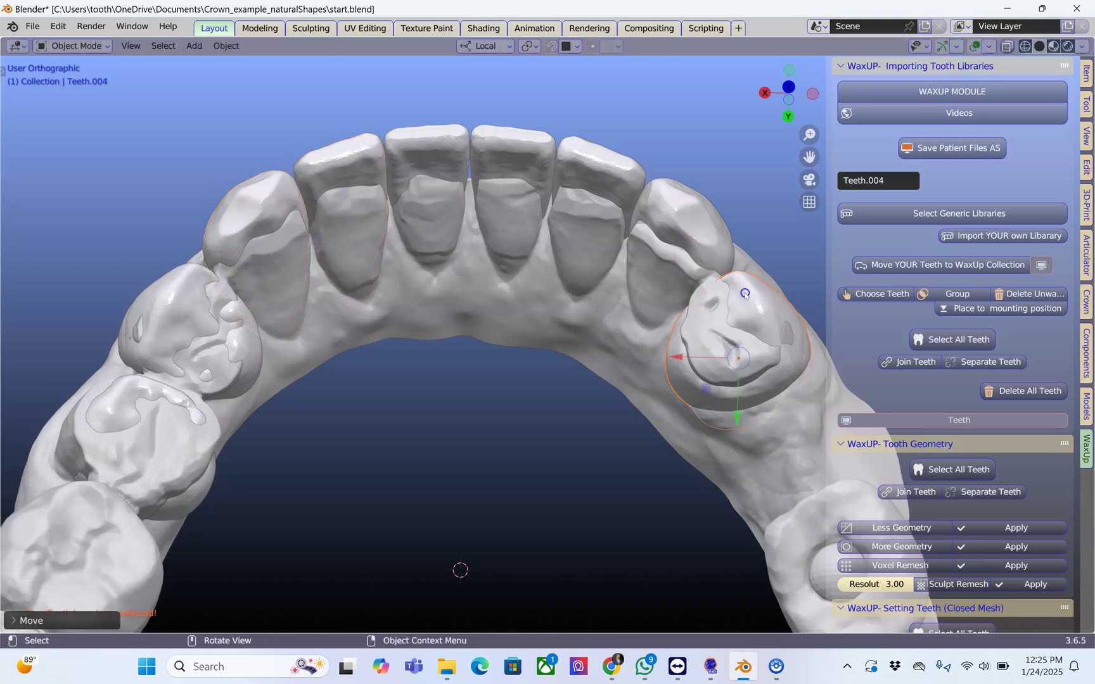
click(164, 314)
drag(116, 394, 112, 381)
middle_drag(112, 381, 507, 298)
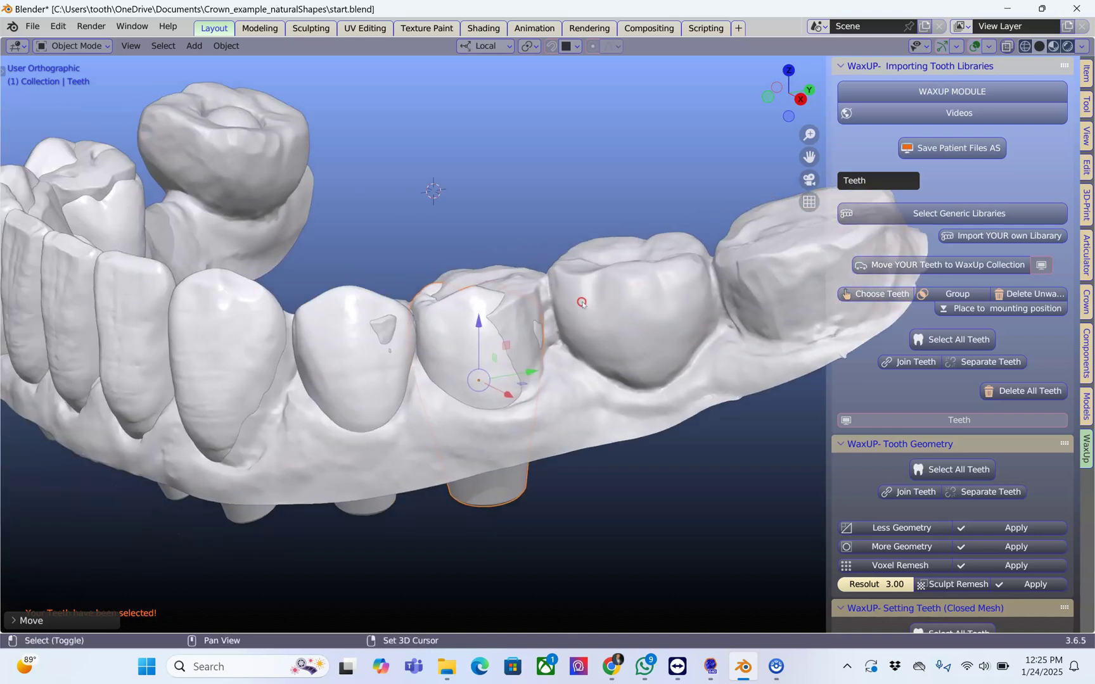
Step: Rotate the whole set of library teeth slightly and shift them to a new position
click(964, 341)
middle_drag(591, 362, 542, 336)
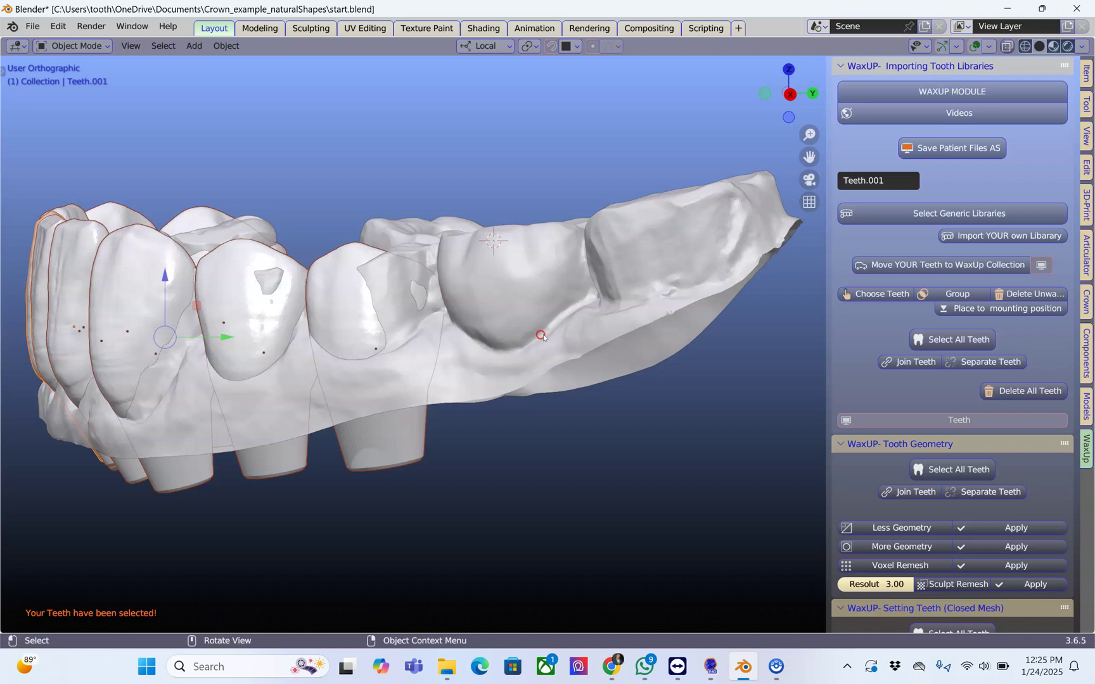
key(r)
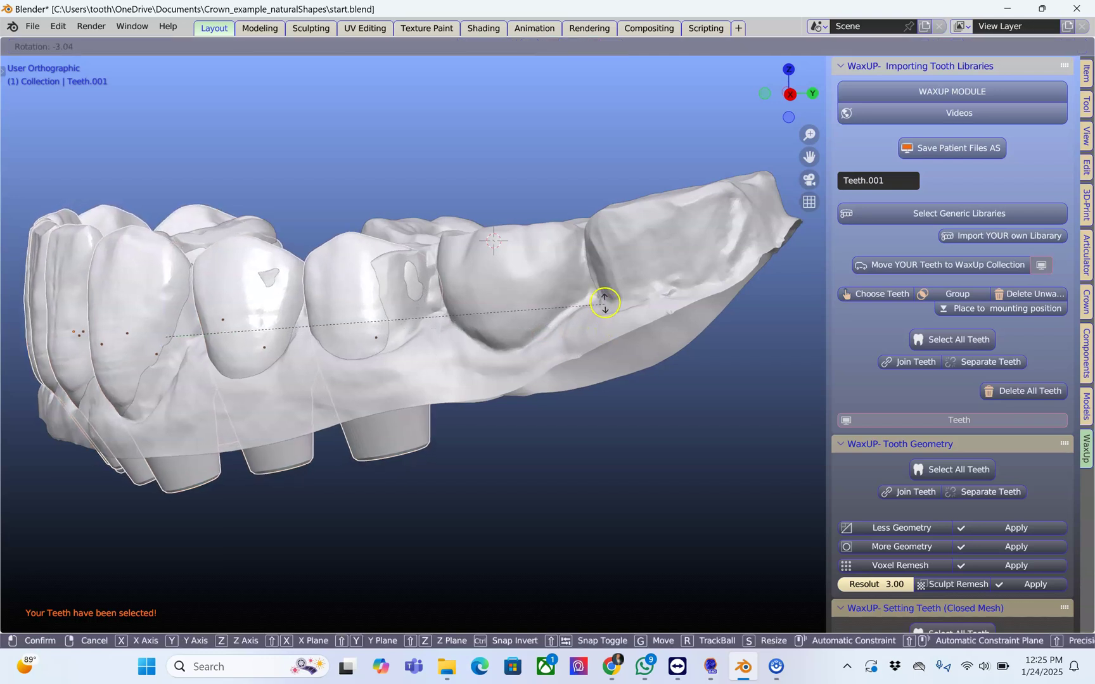
click(605, 299)
key(g)
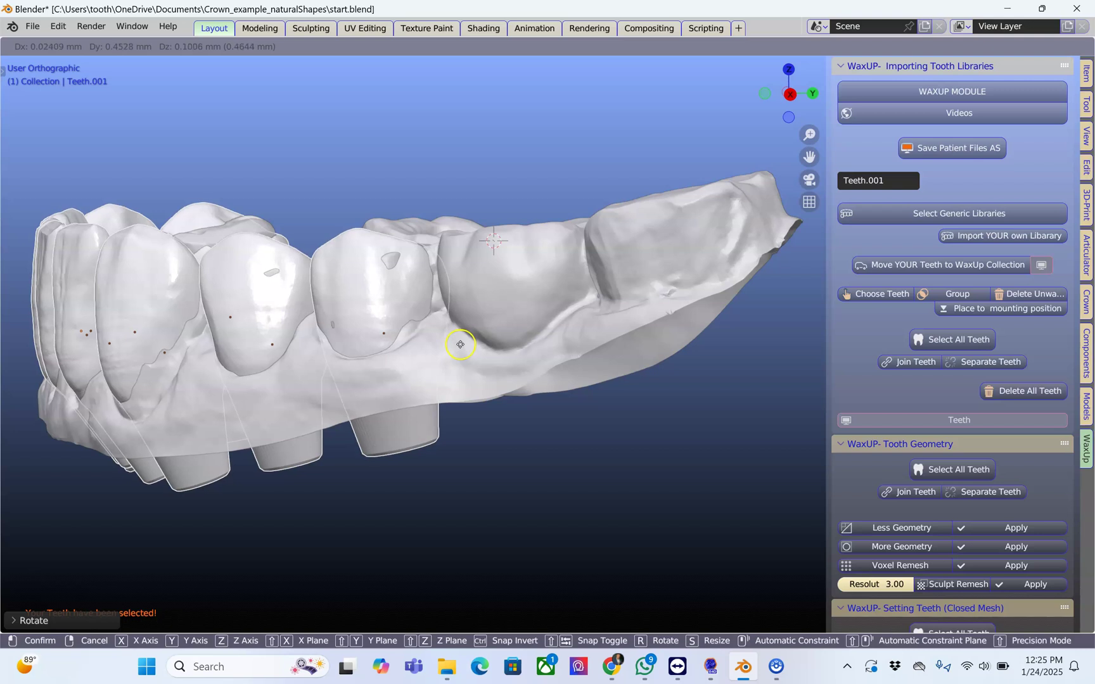
click(459, 343)
middle_drag(454, 342, 443, 381)
scroll(634, 389, up, 2)
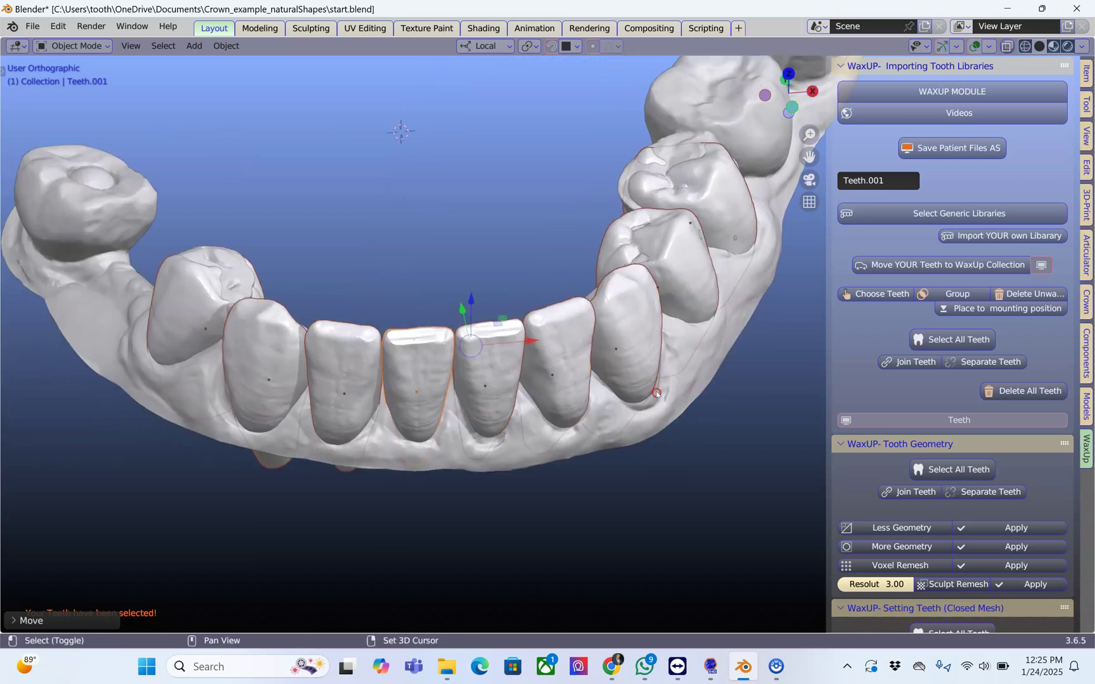
Step: Raise a tooth on the left of the arch about 1 mm
click(200, 322)
middle_drag(201, 322, 198, 295)
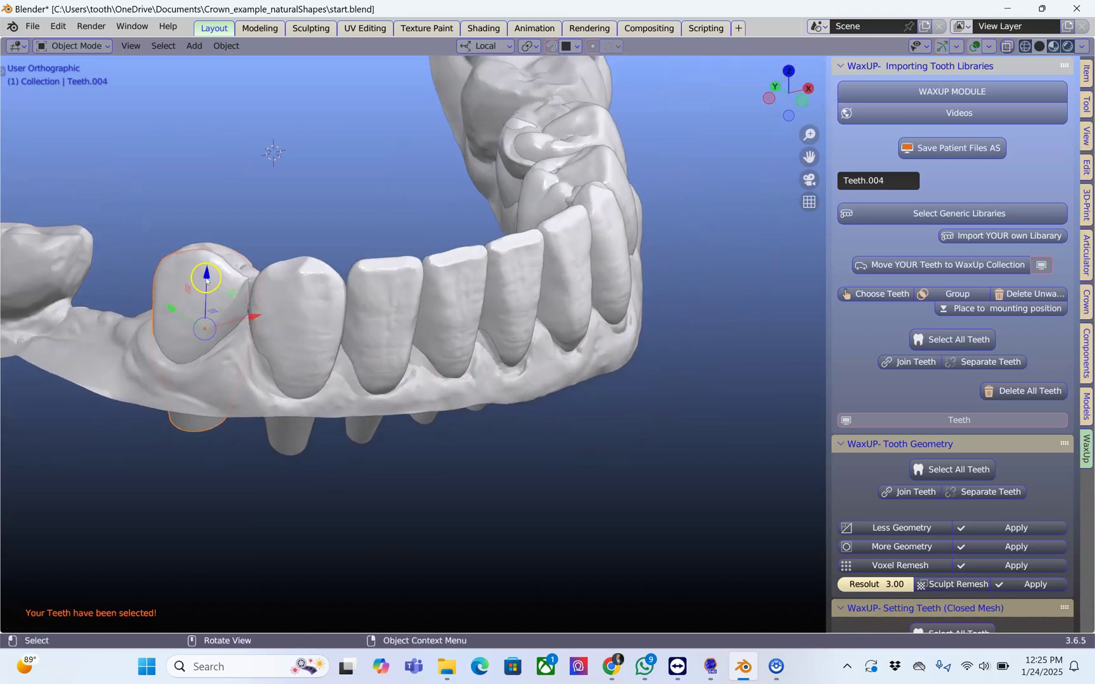
drag(206, 276, 207, 257)
middle_drag(298, 257, 214, 485)
middle_drag(338, 295, 396, 207)
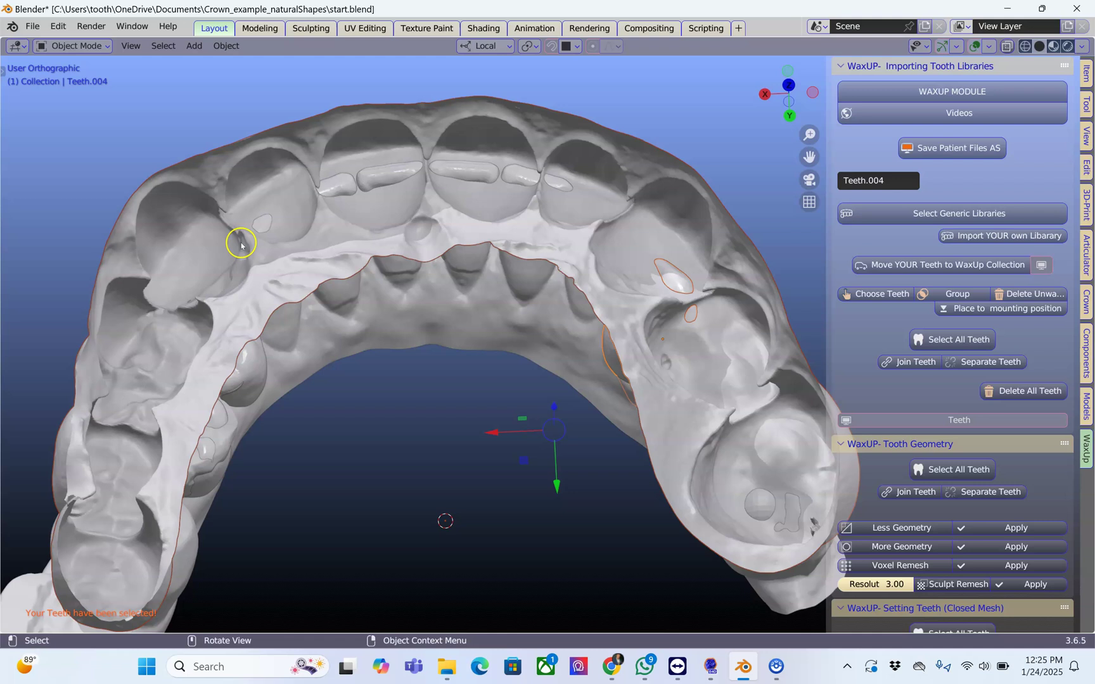
middle_drag(235, 261, 216, 268)
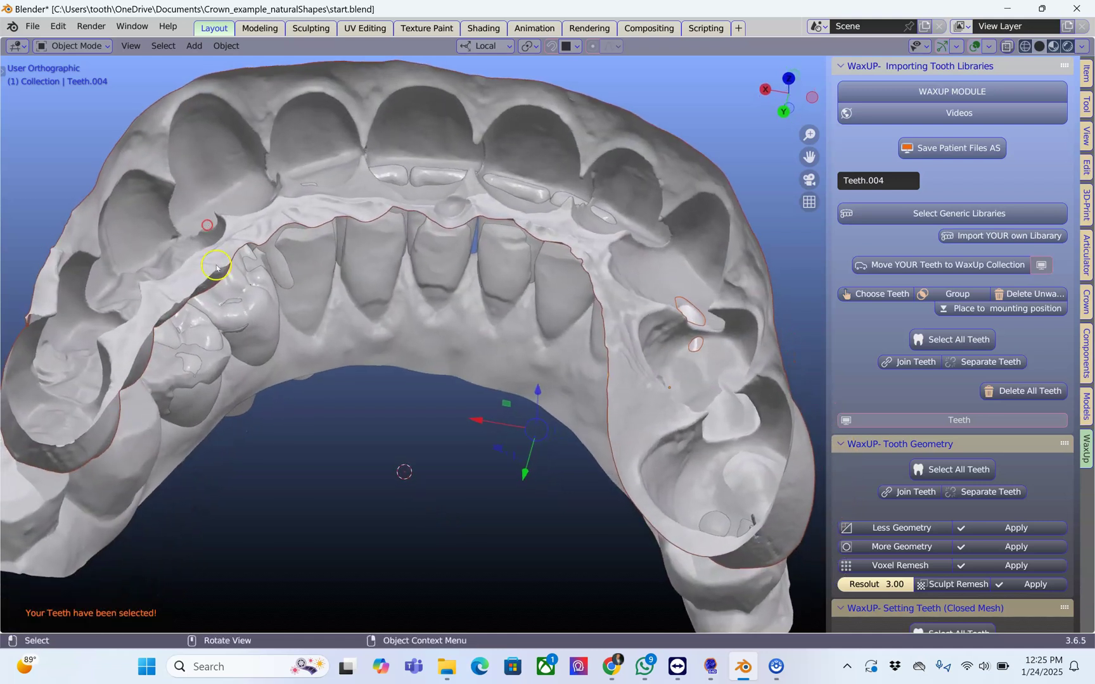
Step: Raise another left-side tooth slightly and check the arch from side and front
shift+click(191, 335)
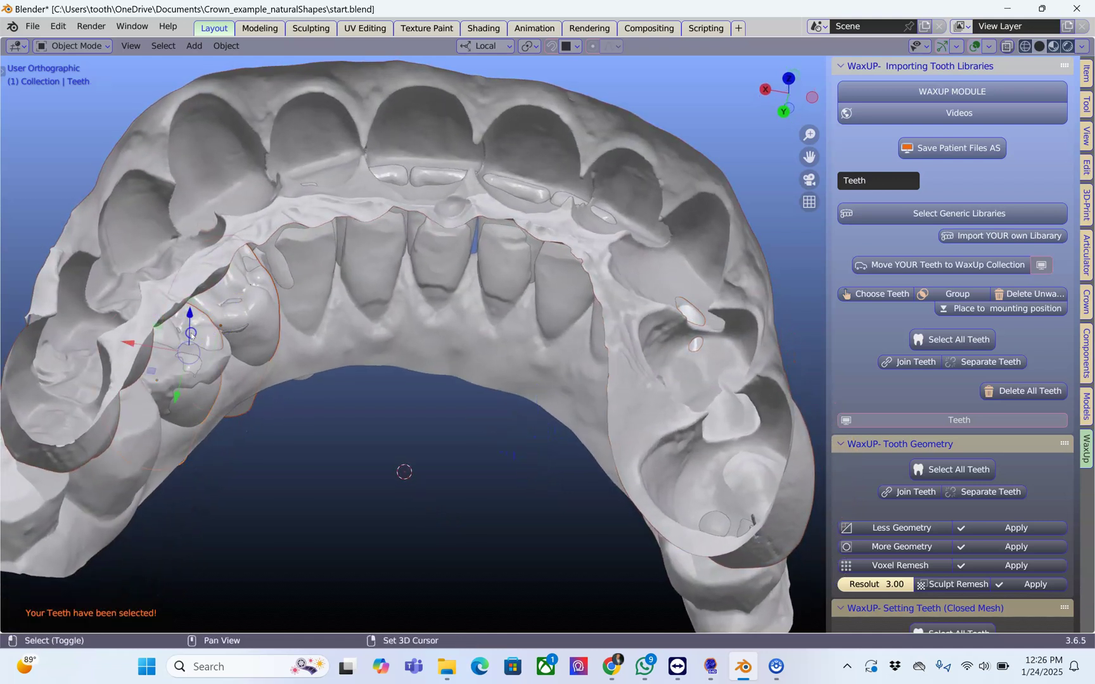
drag(188, 315, 186, 309)
middle_drag(186, 308, 195, 324)
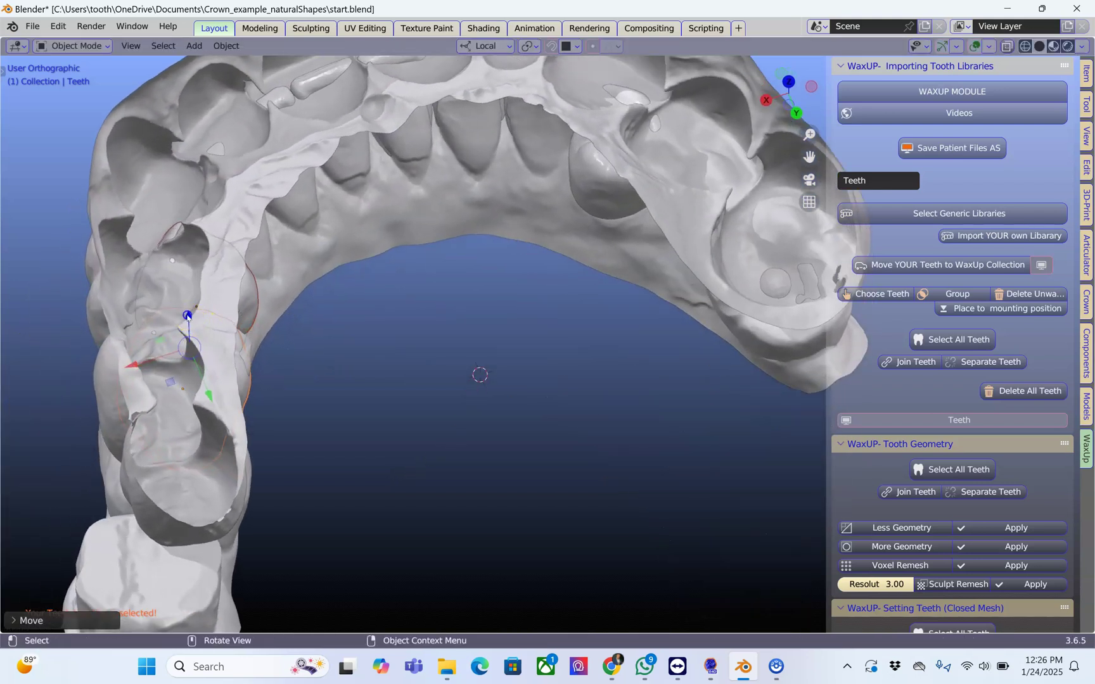
drag(187, 316, 187, 309)
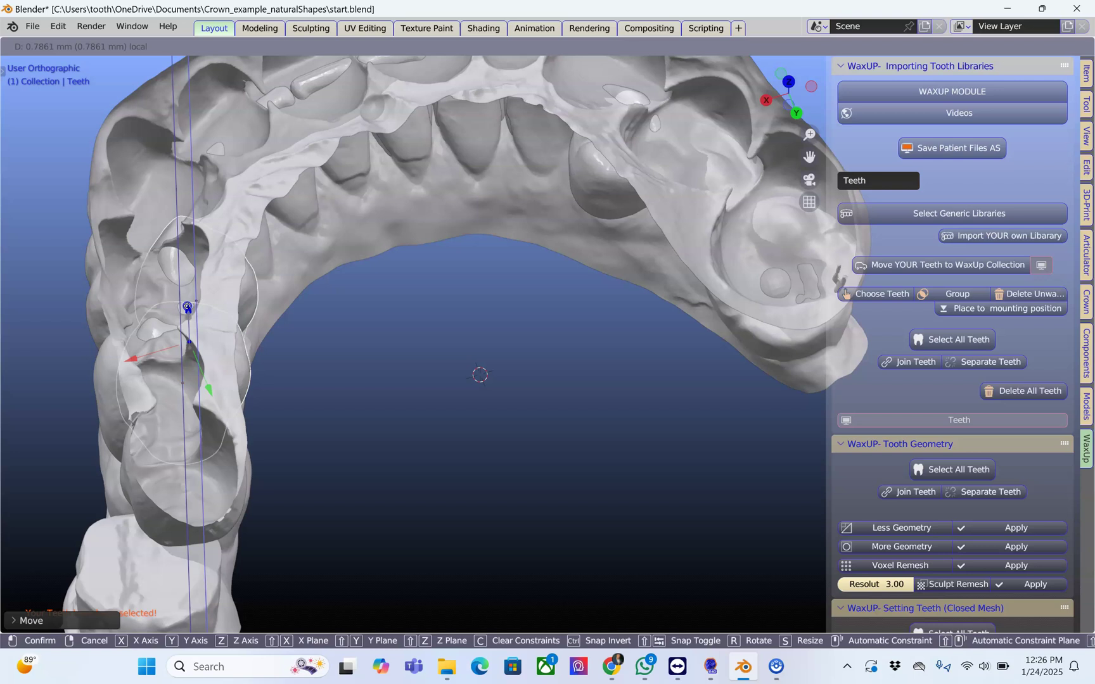
drag(188, 307, 188, 309)
middle_drag(189, 308, 544, 175)
scroll(515, 199, down, 3)
middle_drag(435, 215, 424, 335)
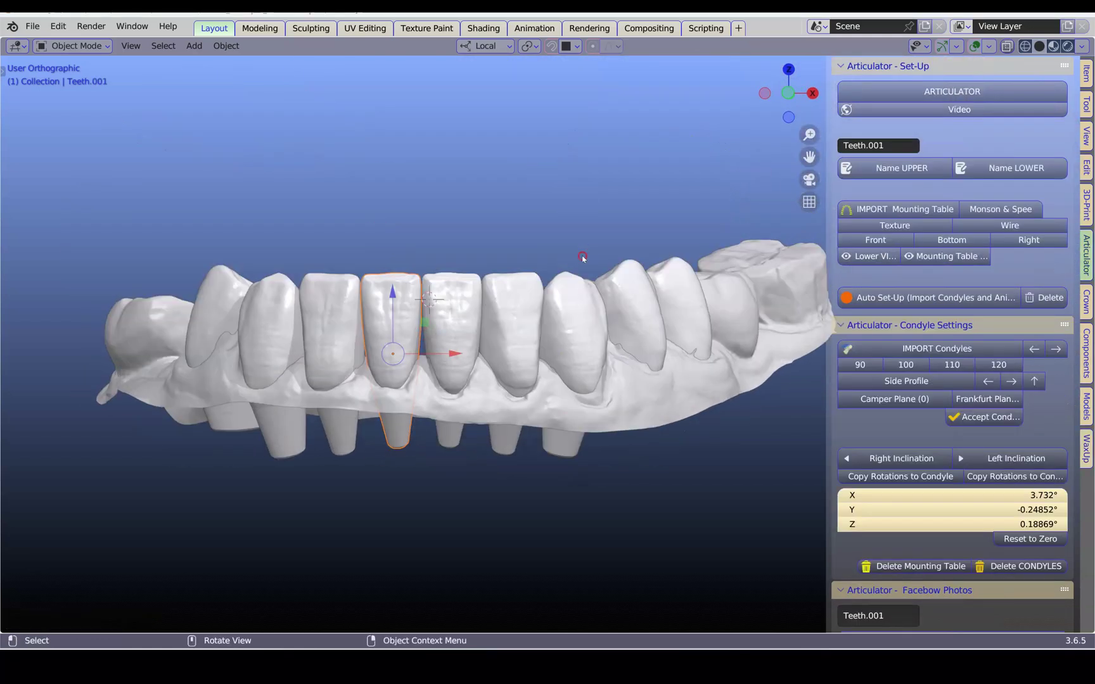
Step: Unhide the upper arch and name the models UPPER and LOWER
middle_drag(583, 258, 587, 204)
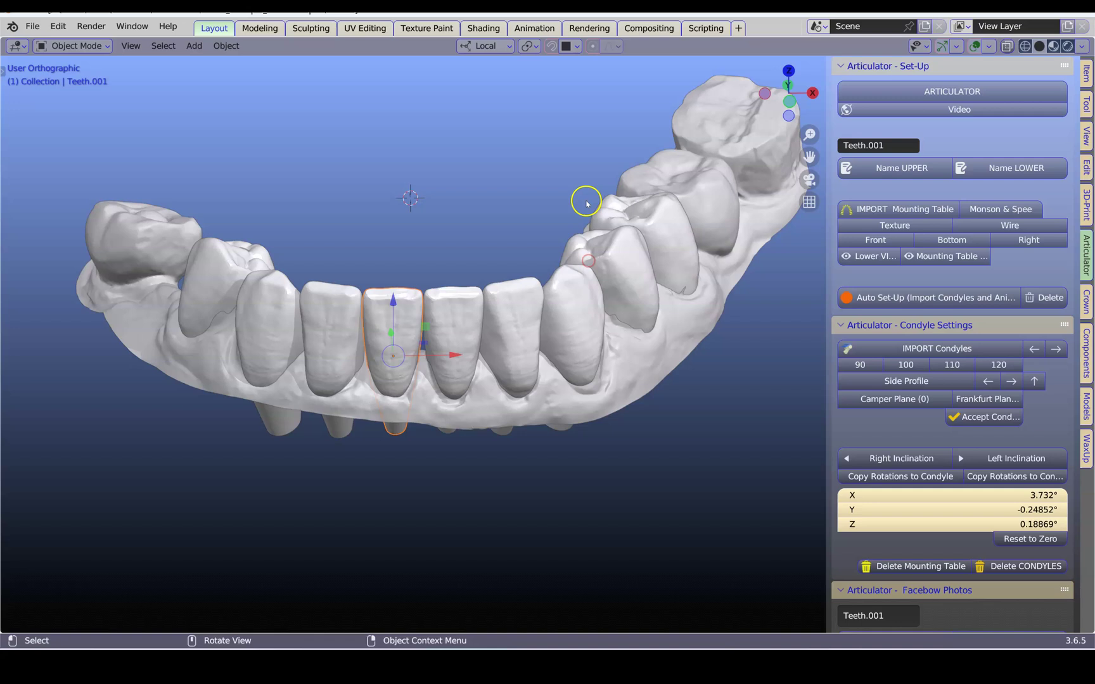
key(alt+h)
click(480, 219)
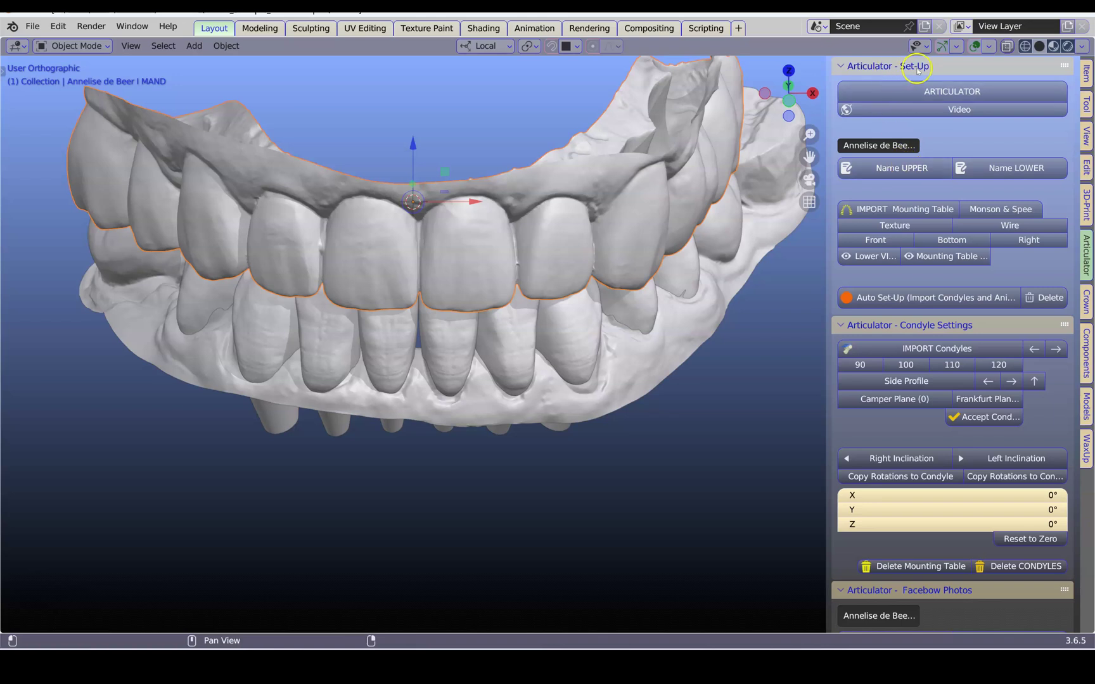
click(912, 167)
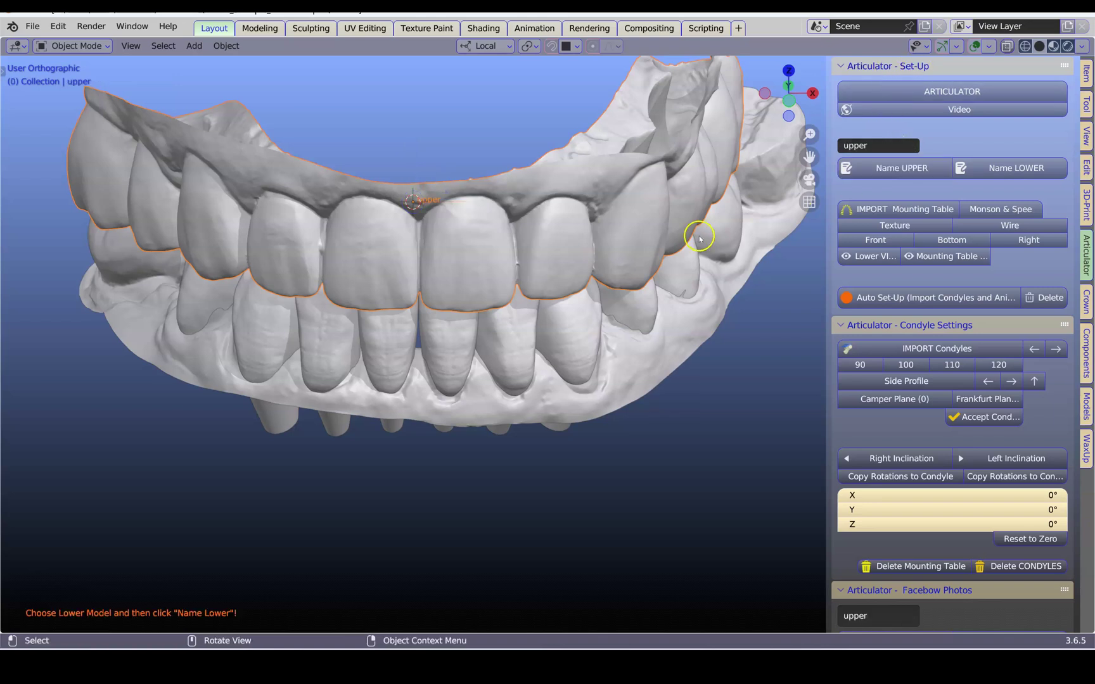
middle_drag(638, 243, 646, 281)
click(673, 334)
click(1016, 170)
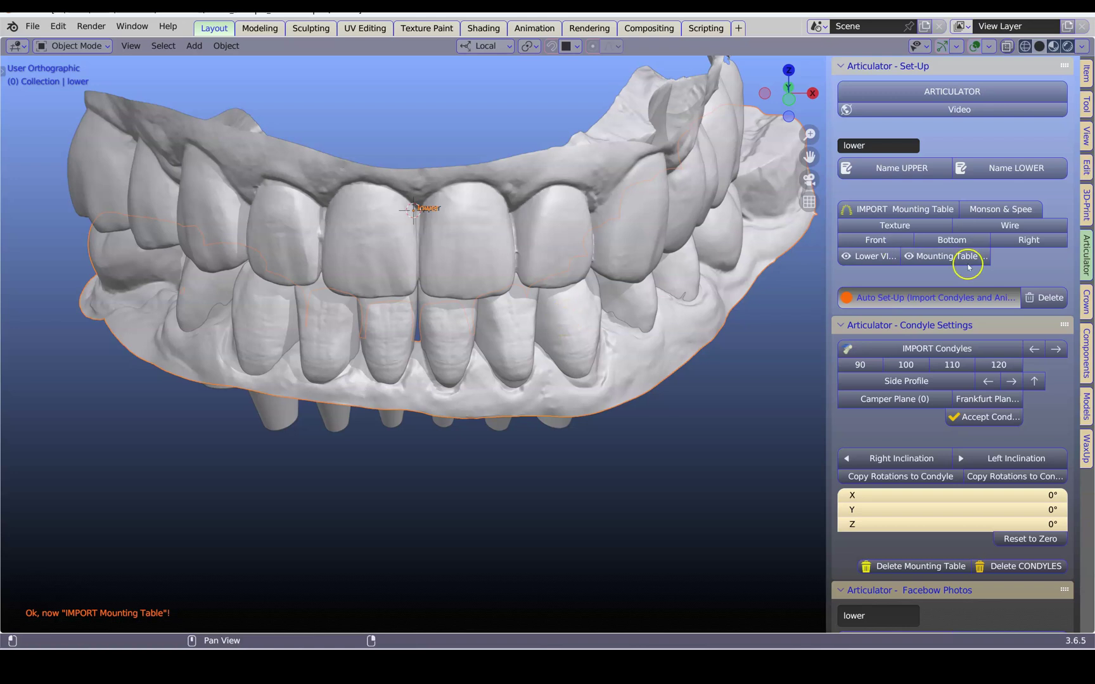
Step: Run Auto Set-Up to create the articulator condyles and movement animation
click(901, 306)
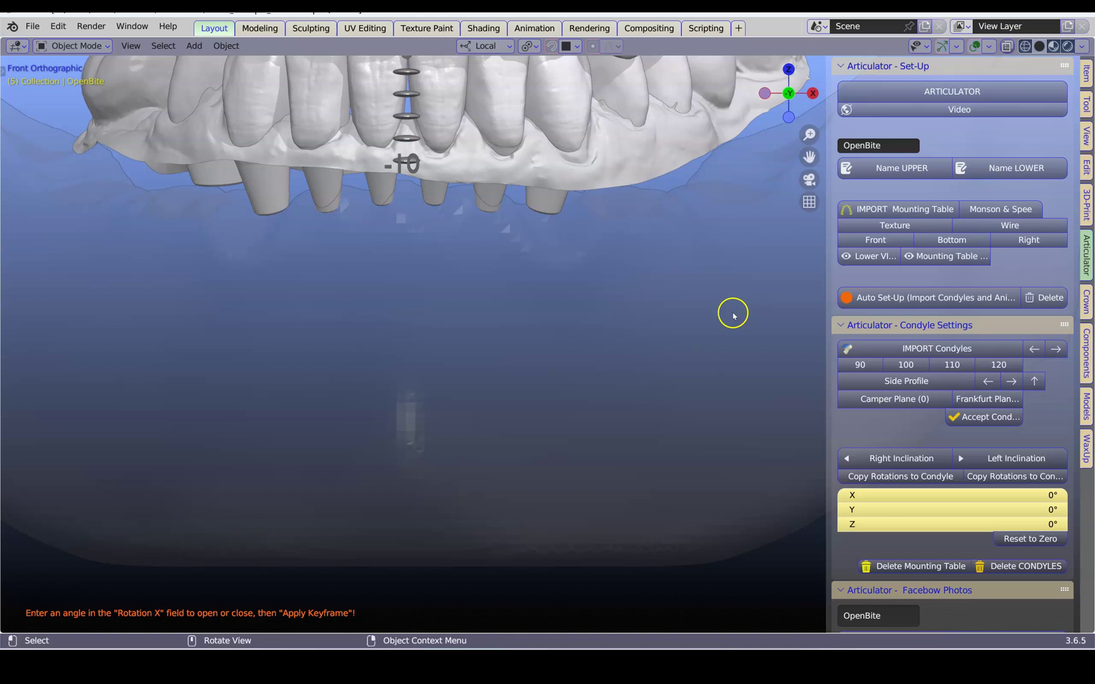
click(635, 279)
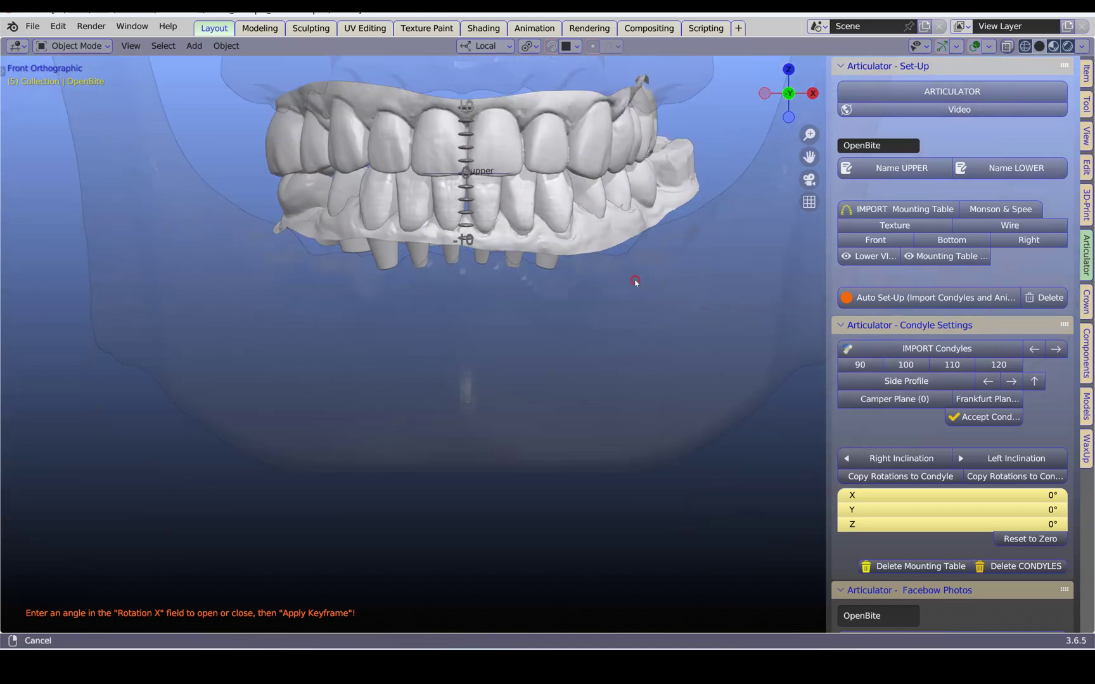
scroll(959, 418, down, 15)
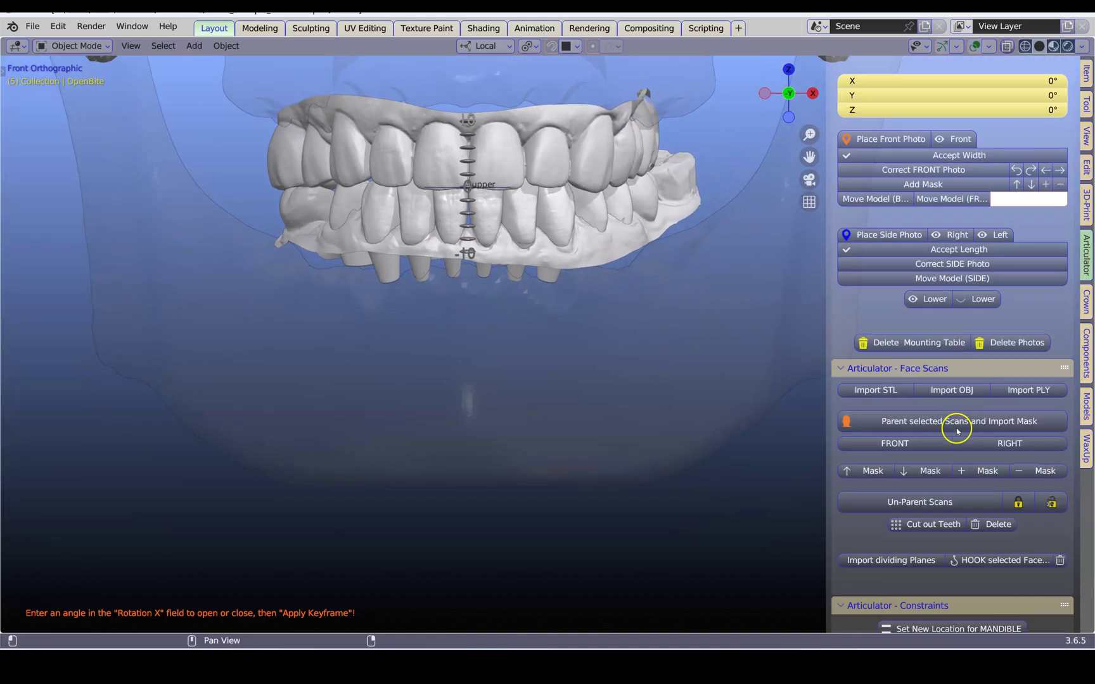
scroll(957, 431, down, 10)
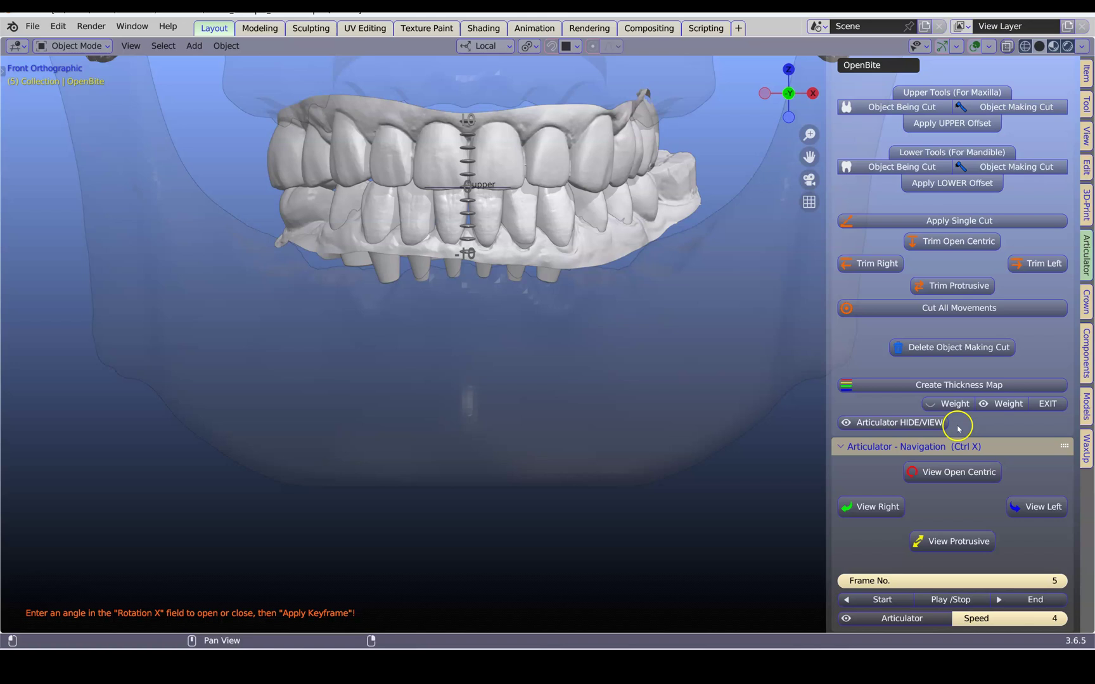
Step: Preview the right, left, protrusive and opening/closing jaw movements
click(865, 507)
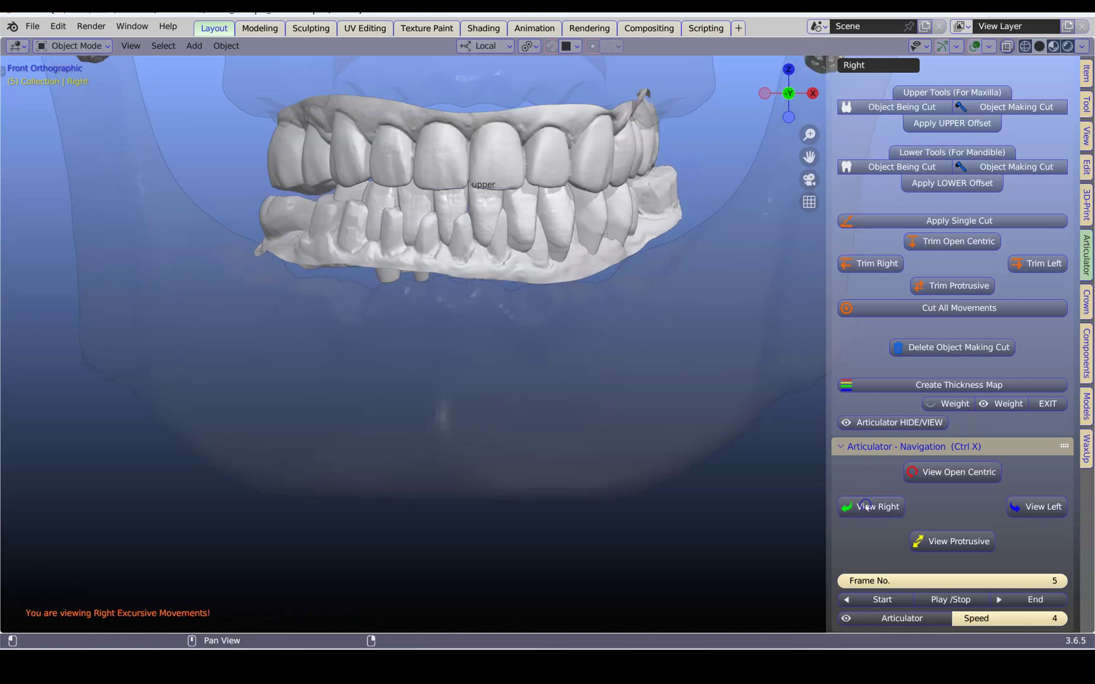
click(1033, 505)
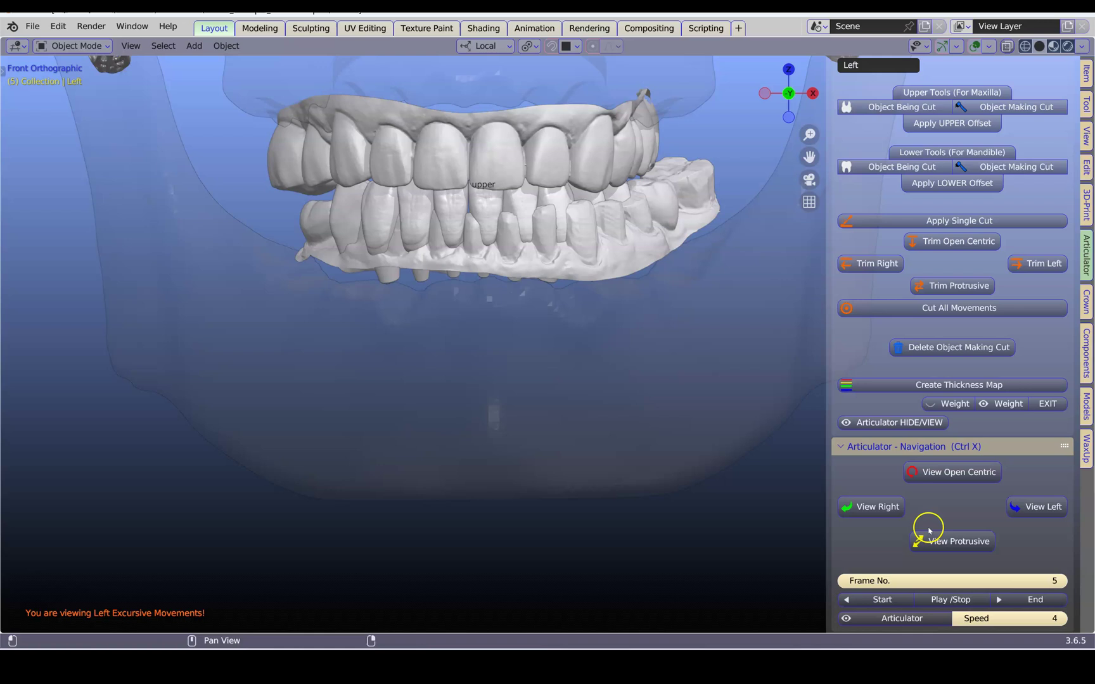
click(955, 542)
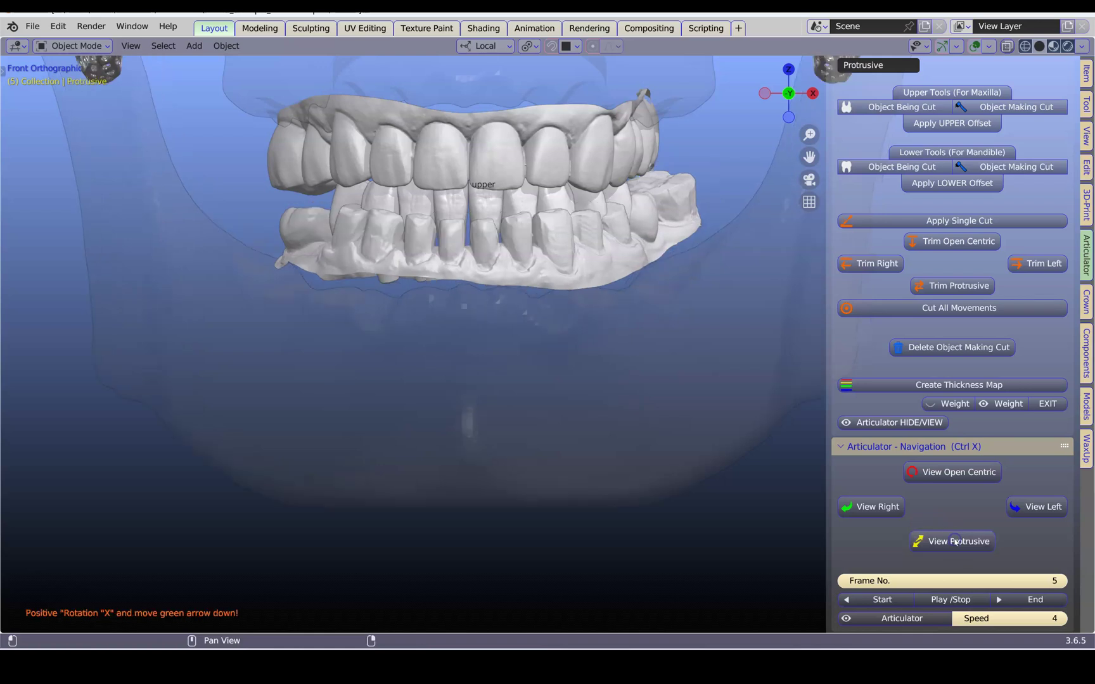
click(953, 472)
scroll(399, 203, up, 2)
Step: Select the lower library teeth and link them to the articulator animation
click(631, 166)
click(627, 169)
click(598, 174)
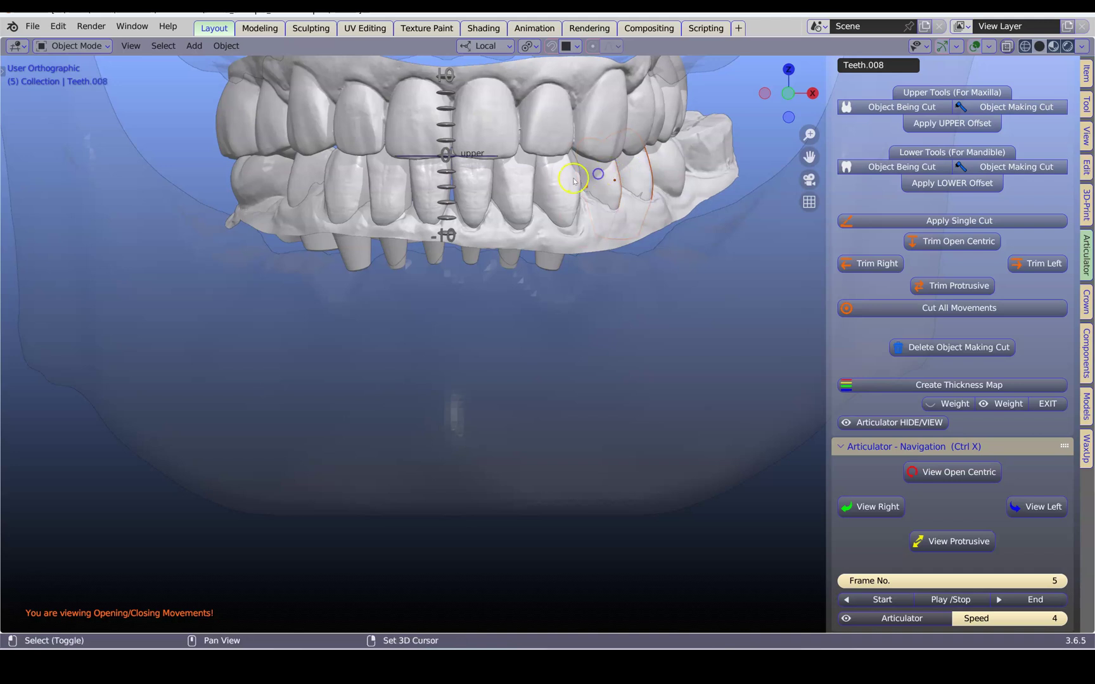
click(478, 184)
click(404, 180)
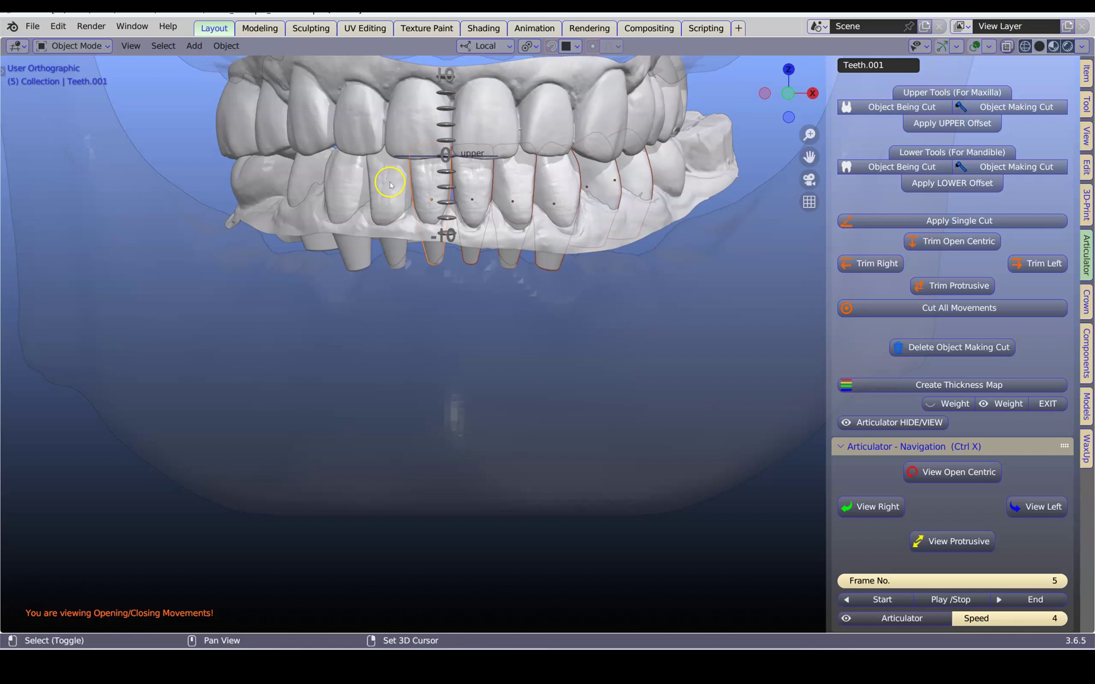
click(356, 184)
click(311, 170)
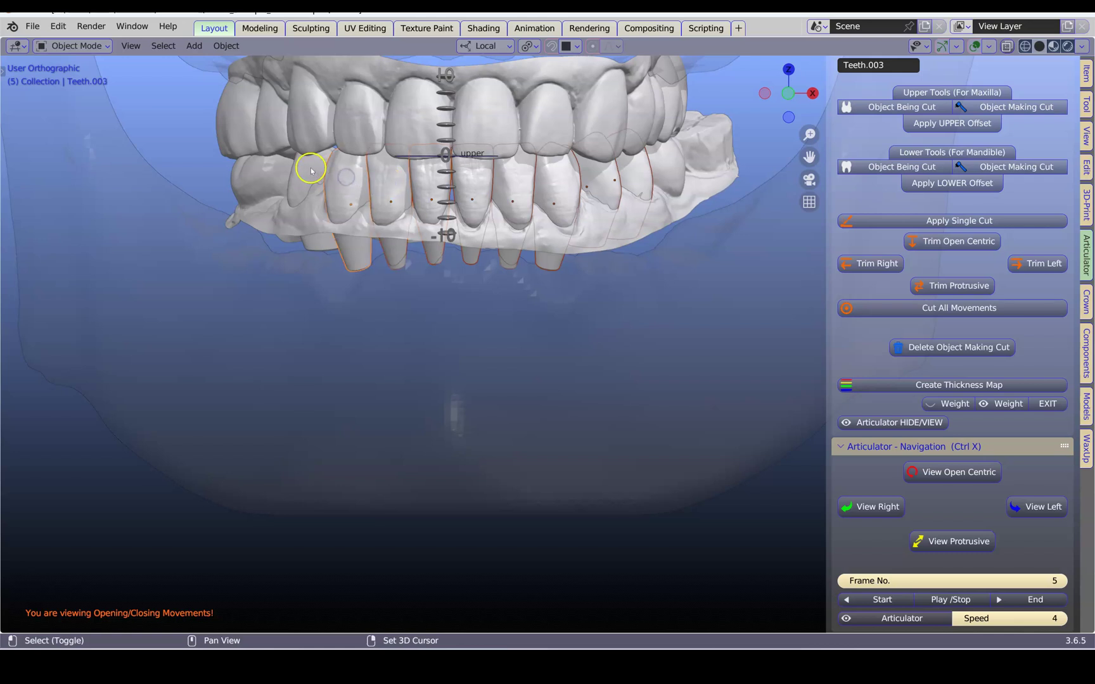
shift+click(311, 169)
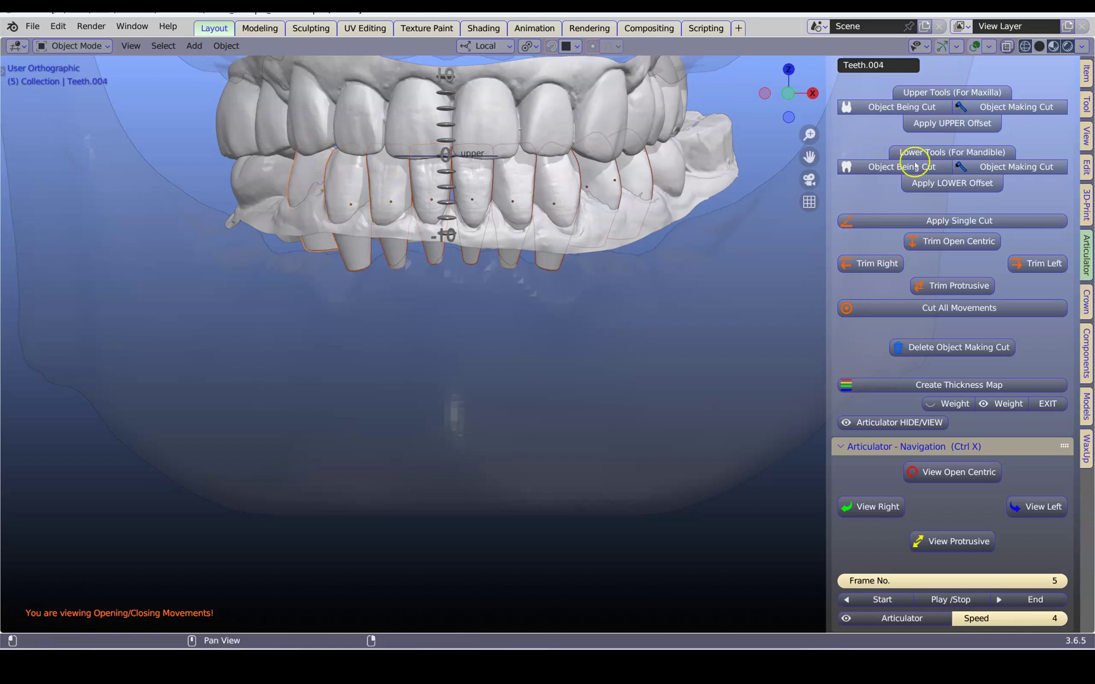
scroll(965, 171, up, 20)
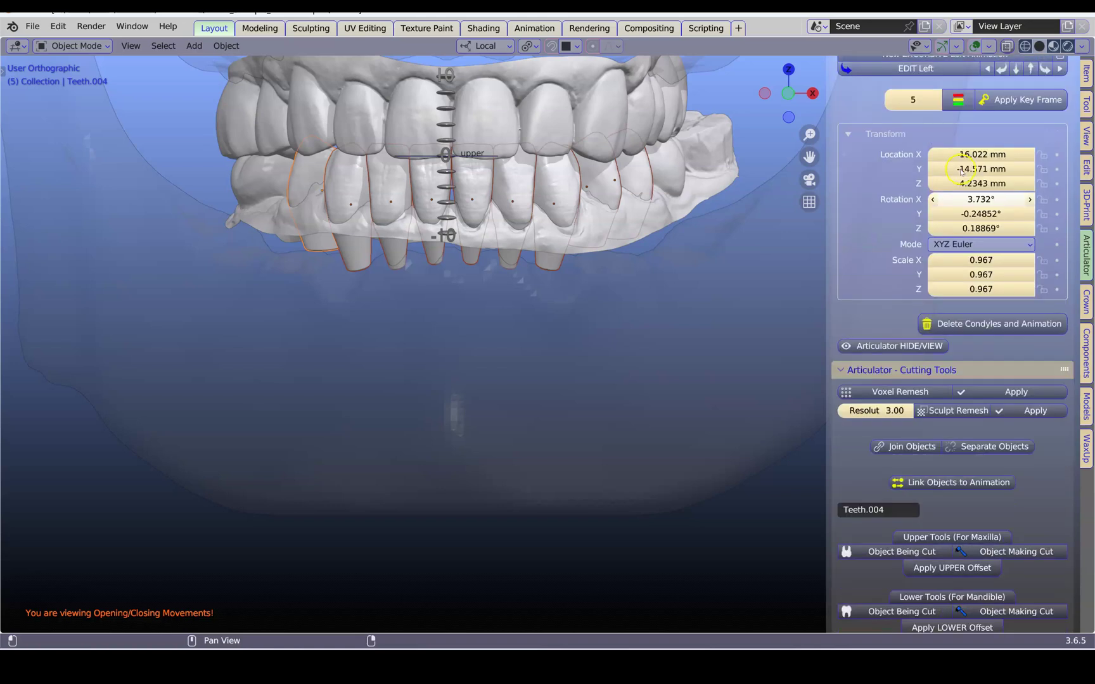
scroll(964, 171, up, 15)
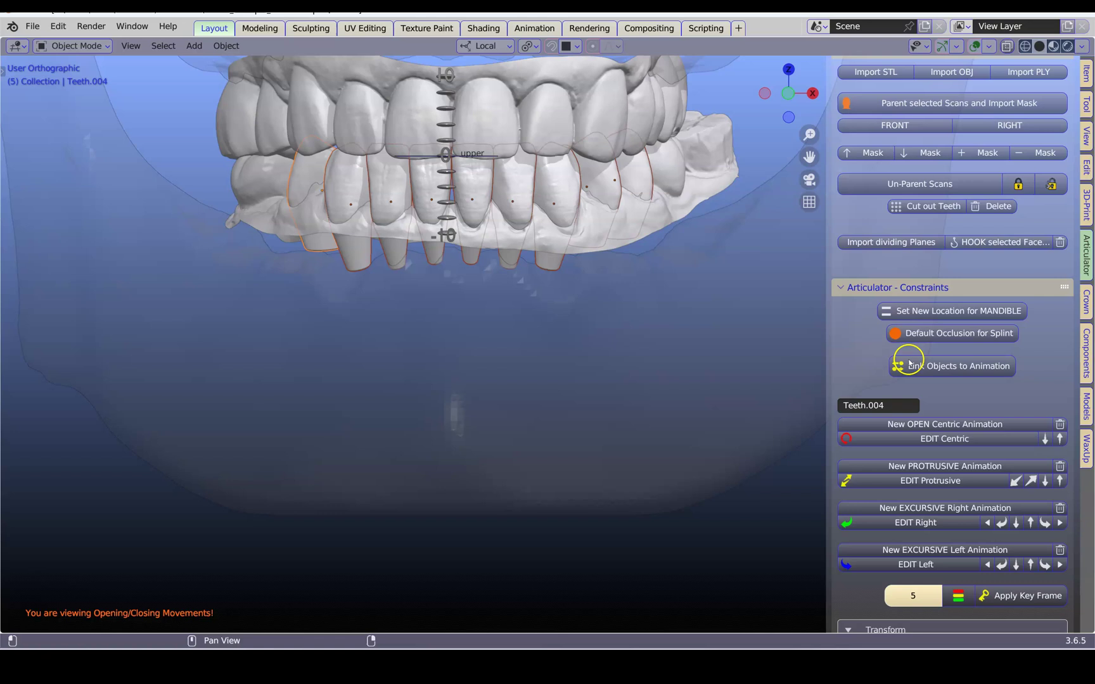
click(945, 363)
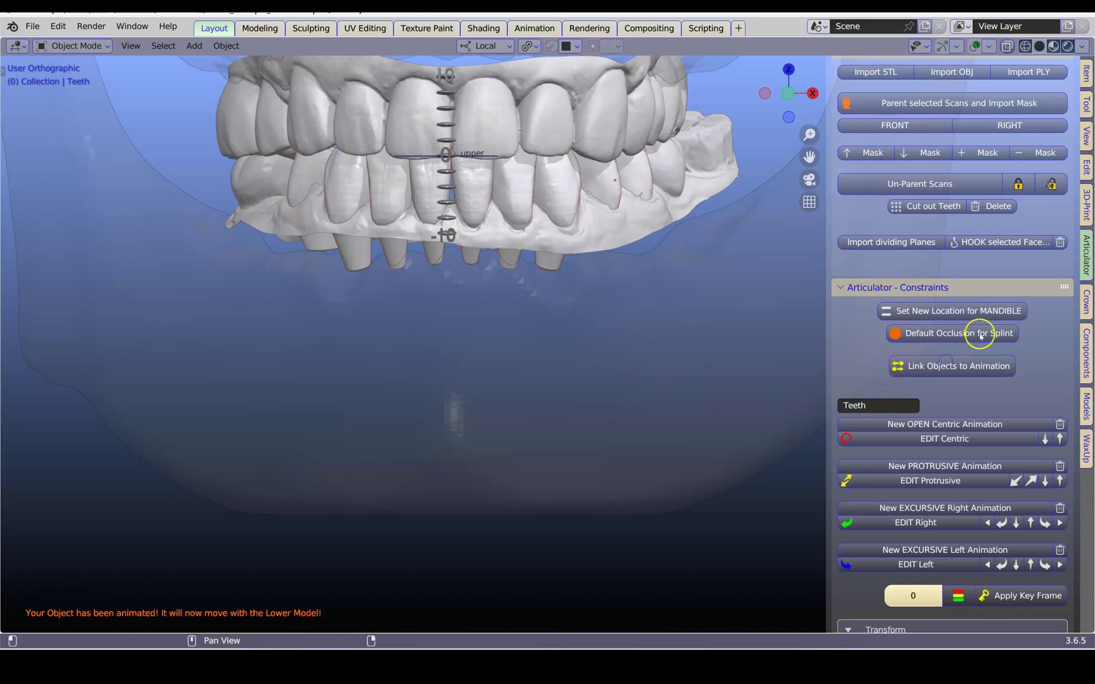
scroll(947, 355, down, 14)
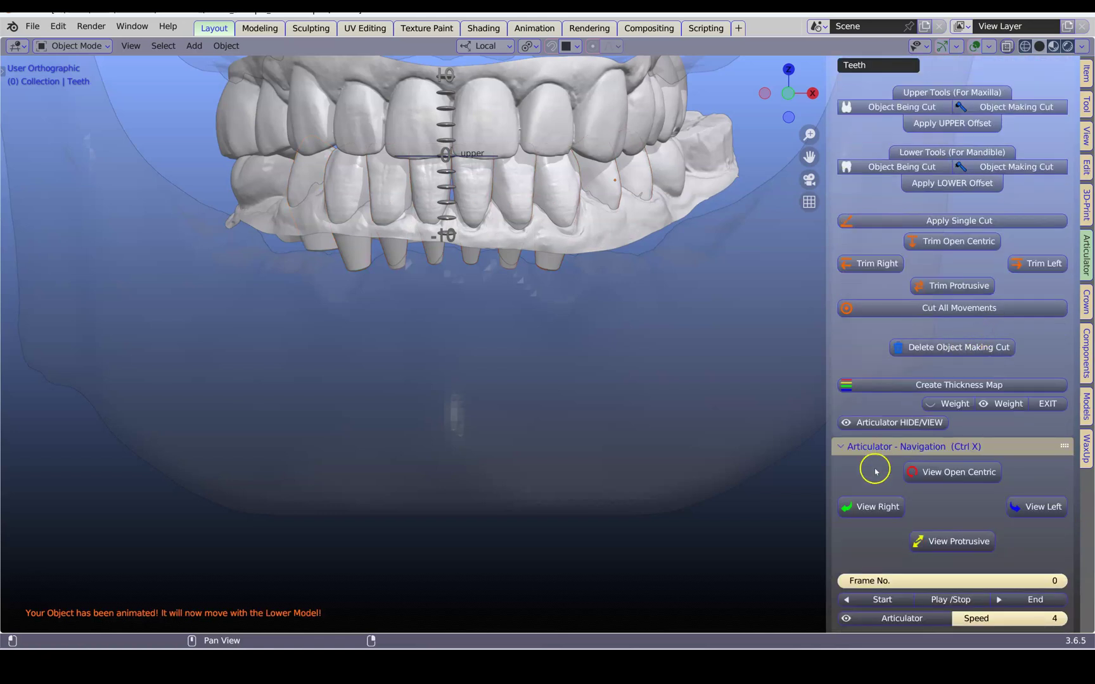
Step: Preview right and left excursions twice, ending on the opening/closing movement
click(867, 503)
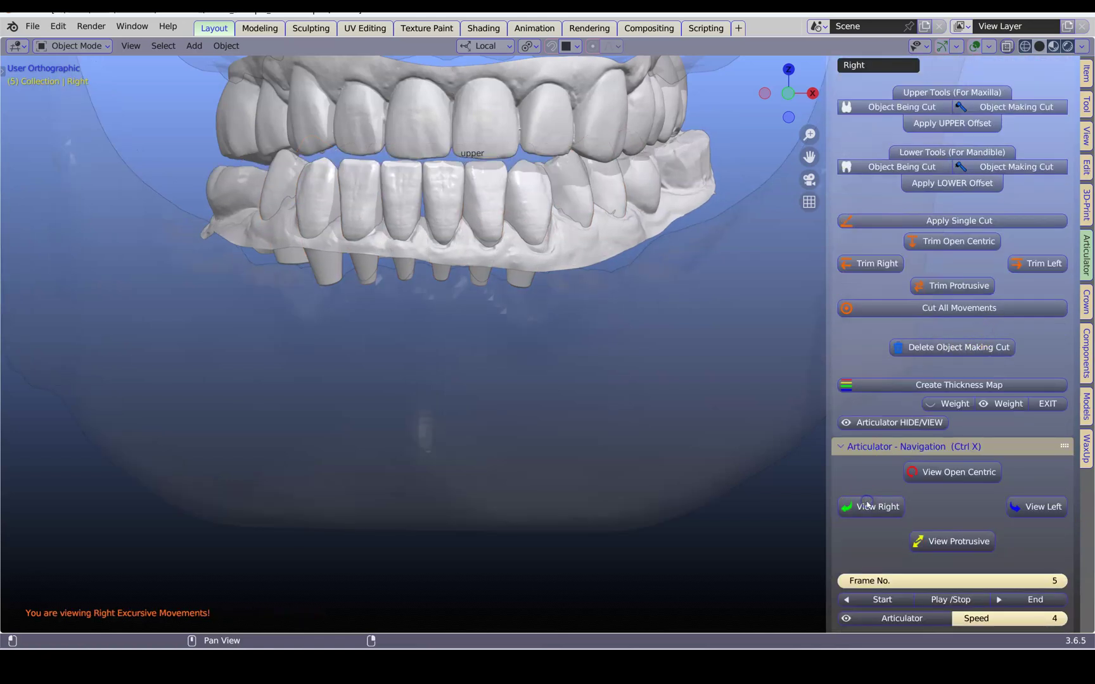
click(1028, 506)
scroll(582, 240, down, 4)
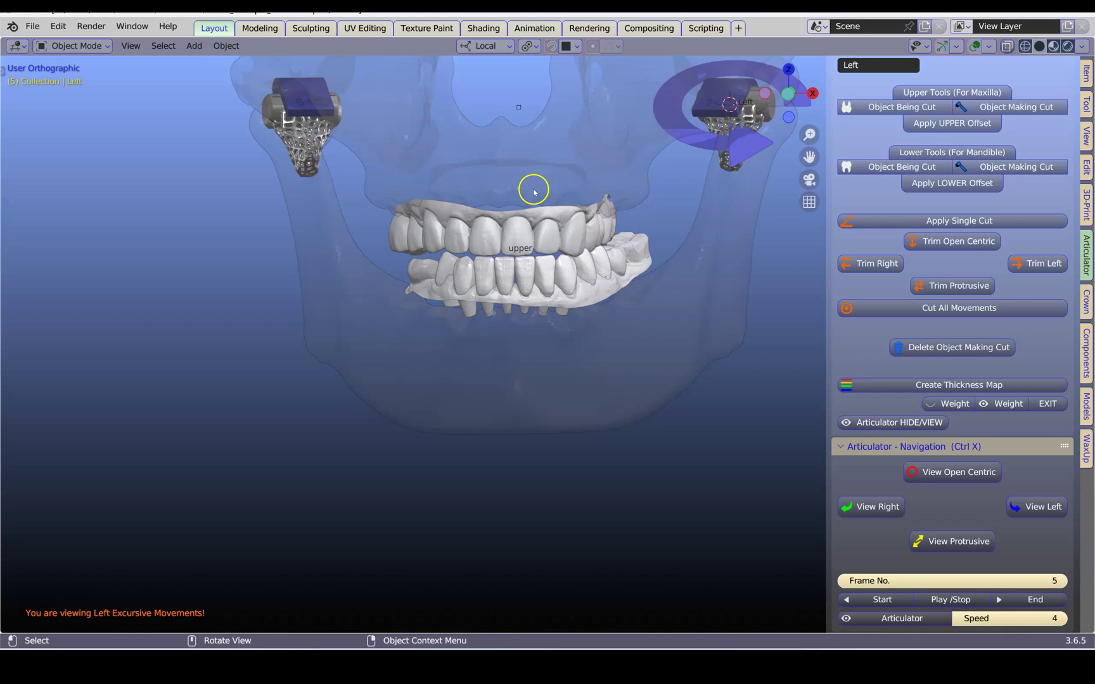
scroll(537, 222, up, 2)
scroll(544, 210, down, 2)
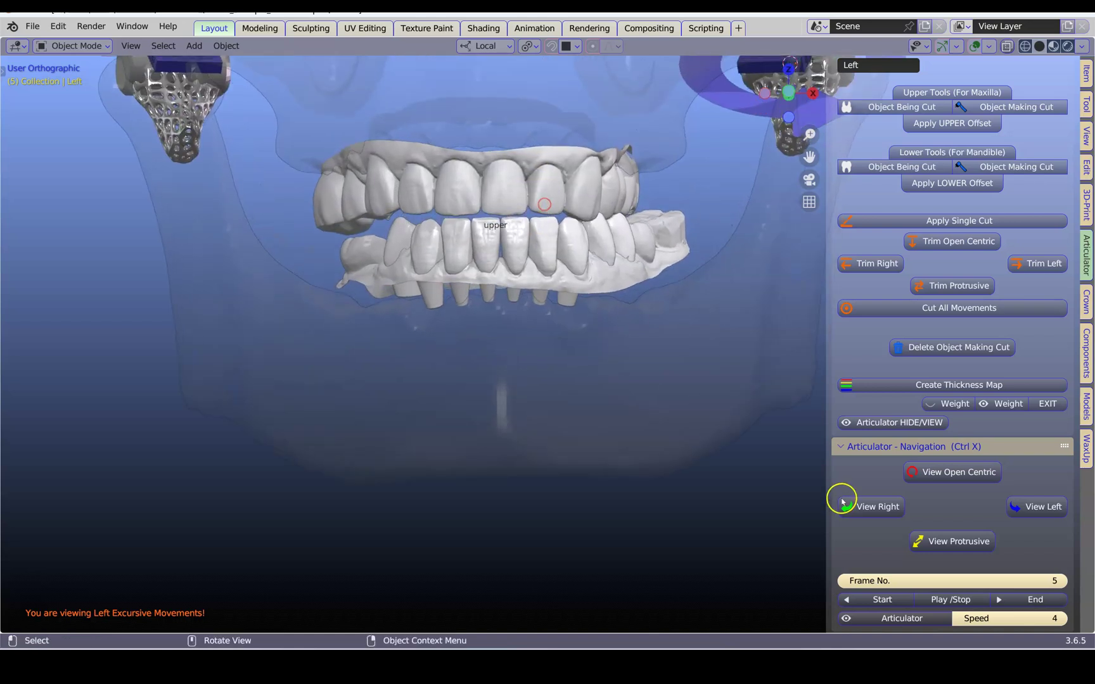
click(876, 505)
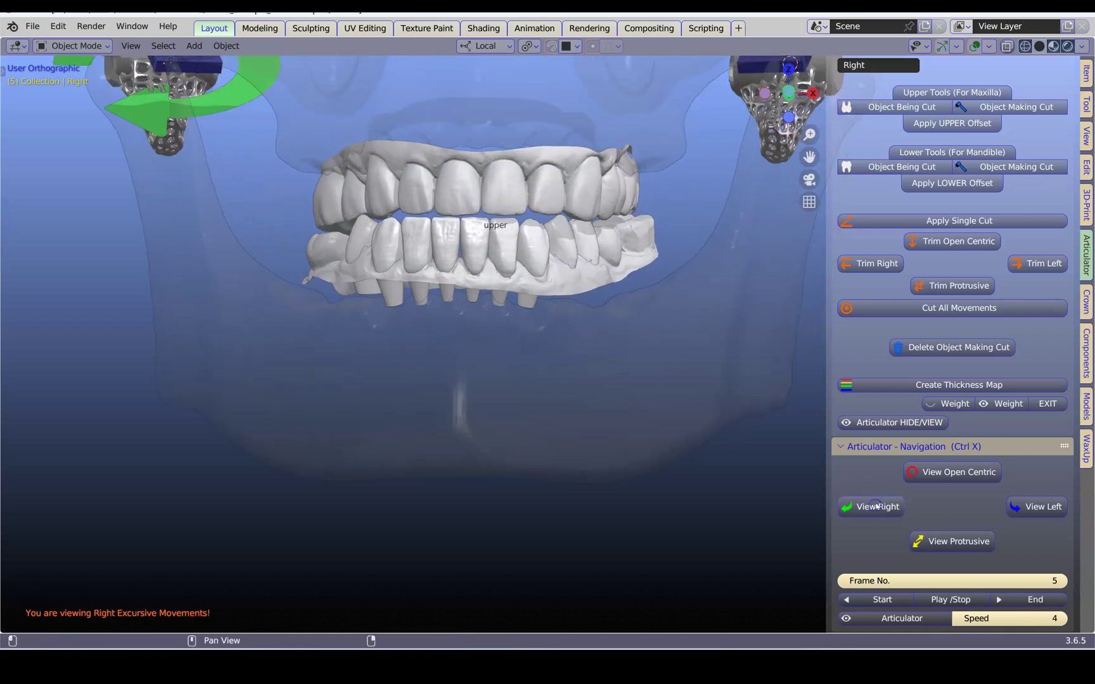
click(1025, 506)
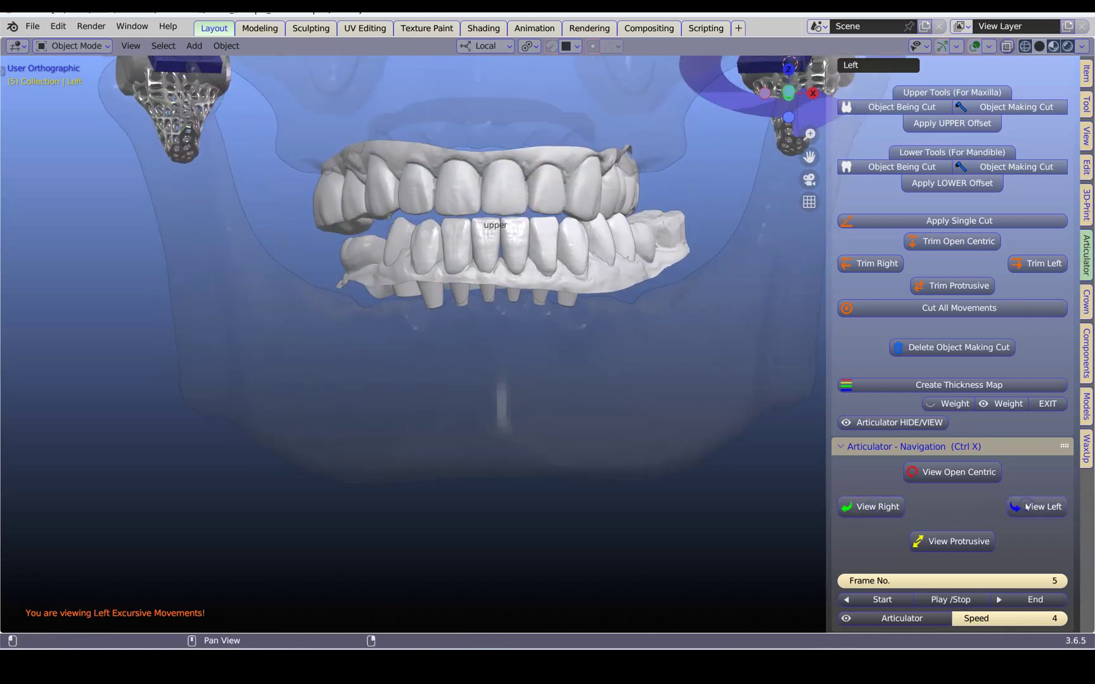
click(966, 472)
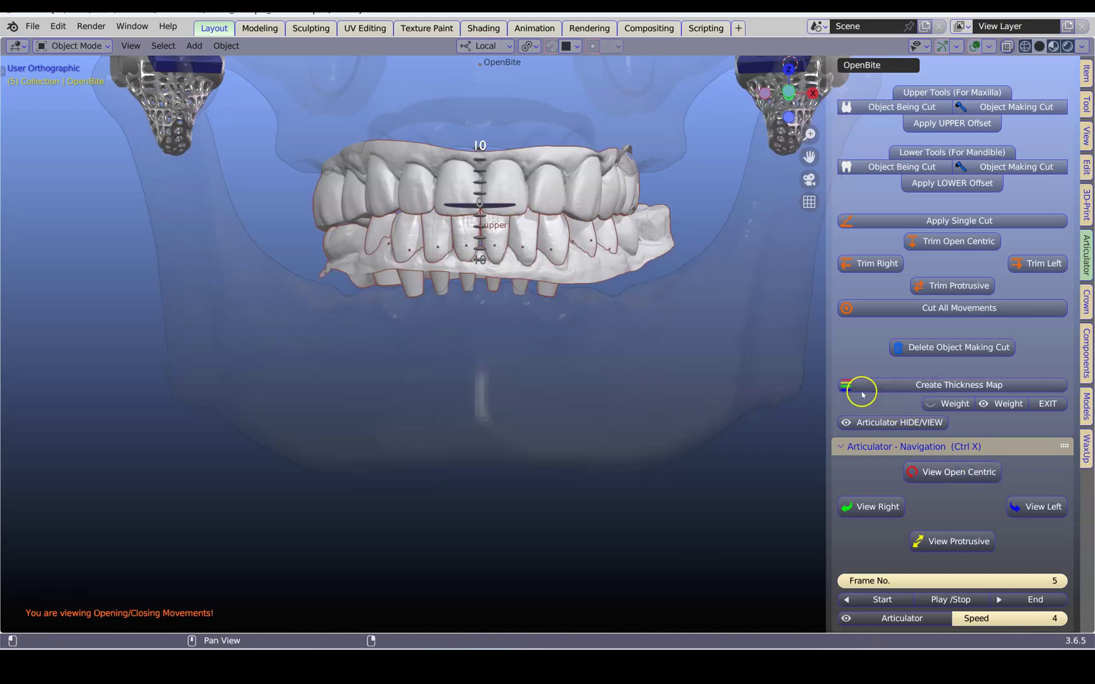
Step: Widen the sidebar and collapse the Articulator panels except Constraints
drag(832, 285, 717, 288)
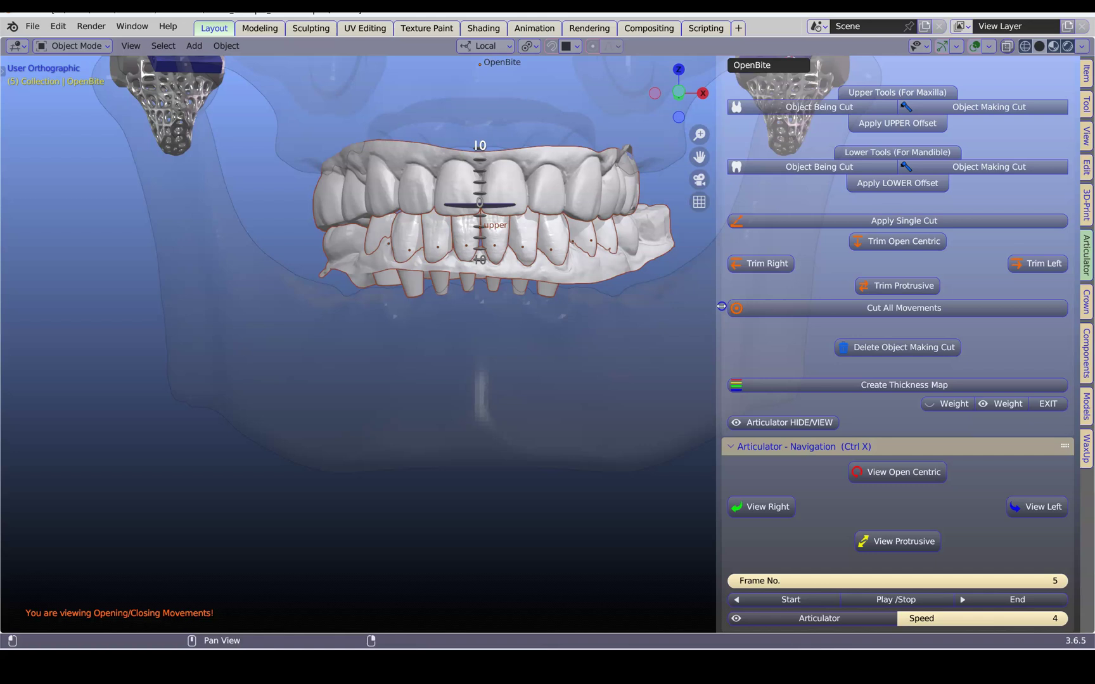
scroll(794, 305, down, 15)
scroll(797, 306, up, 10)
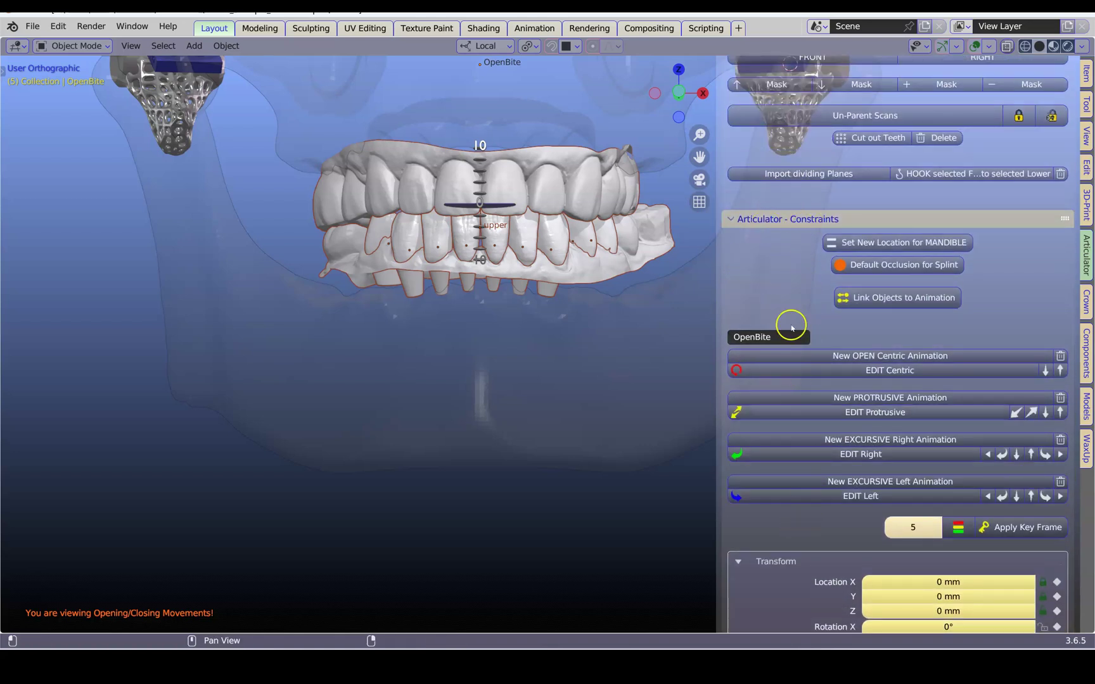
ctrl+click(857, 218)
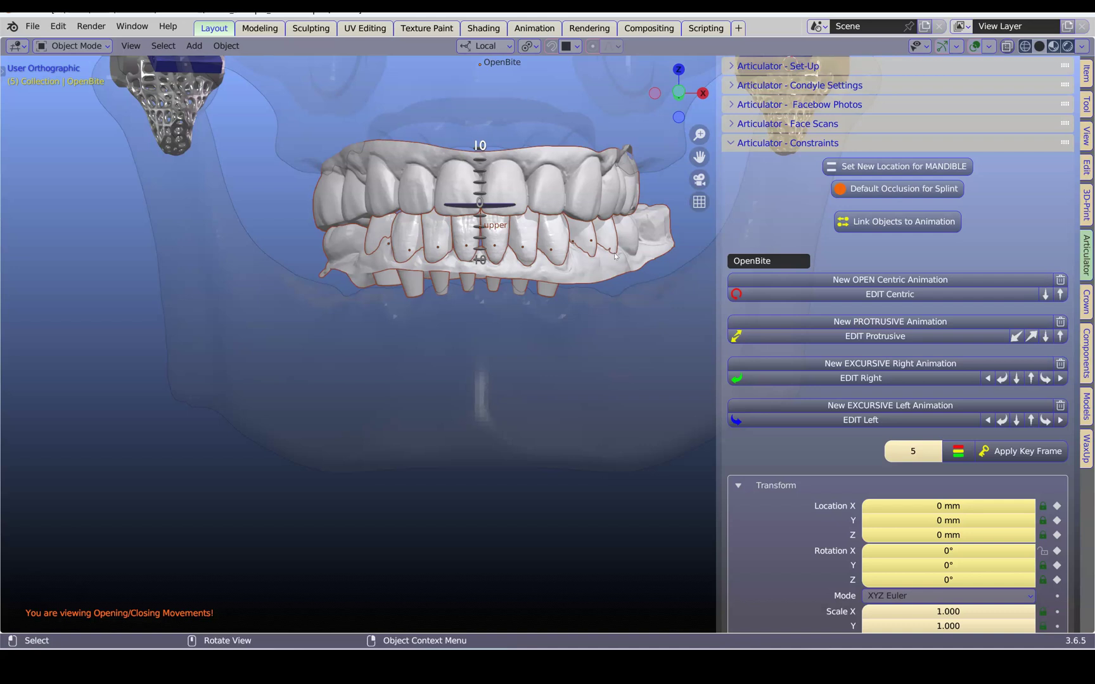
click(836, 221)
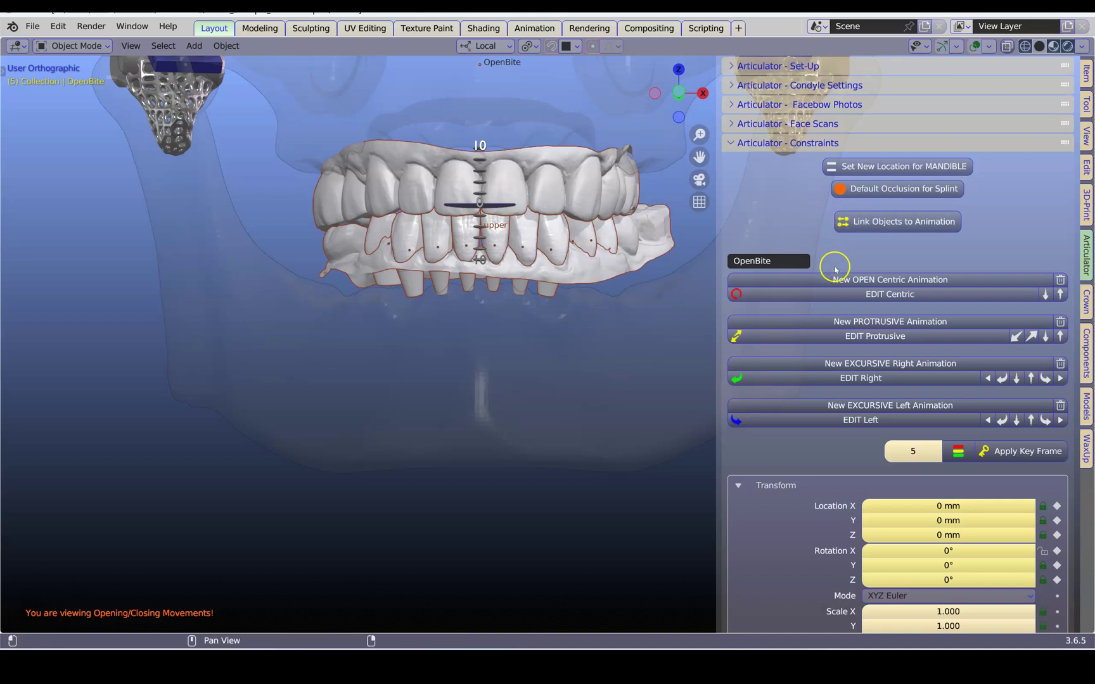
Step: Start editing the protrusive pose and step the lower jaw backward three times
click(863, 337)
middle_drag(540, 317, 459, 334)
scroll(391, 285, up, 4)
scroll(354, 296, down, 4)
scroll(403, 315, up, 4)
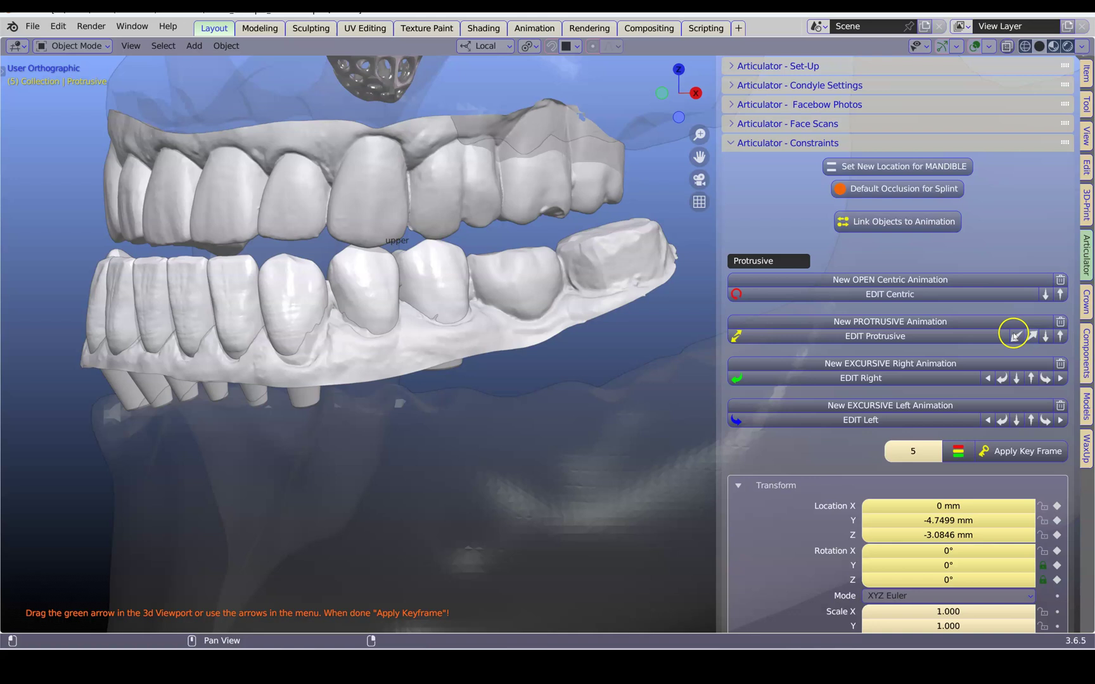
click(1031, 334)
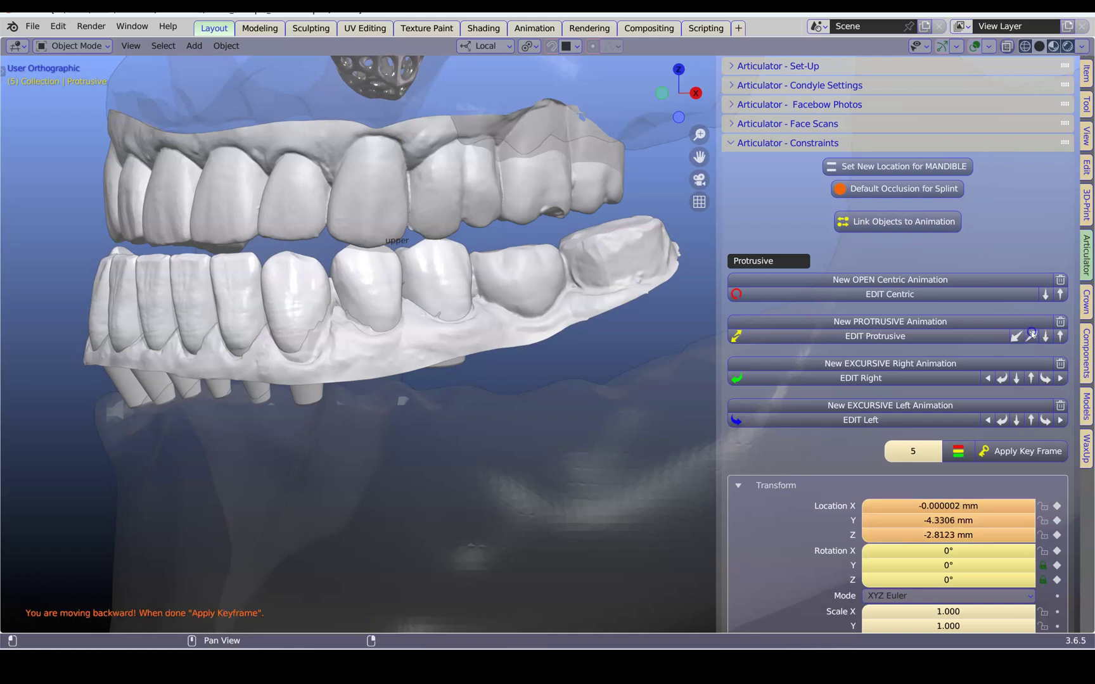
click(1031, 334)
click(1031, 334)
click(1031, 334)
Step: Step the lower jaw further back to Y -1.3952 mm
middle_drag(481, 317, 438, 131)
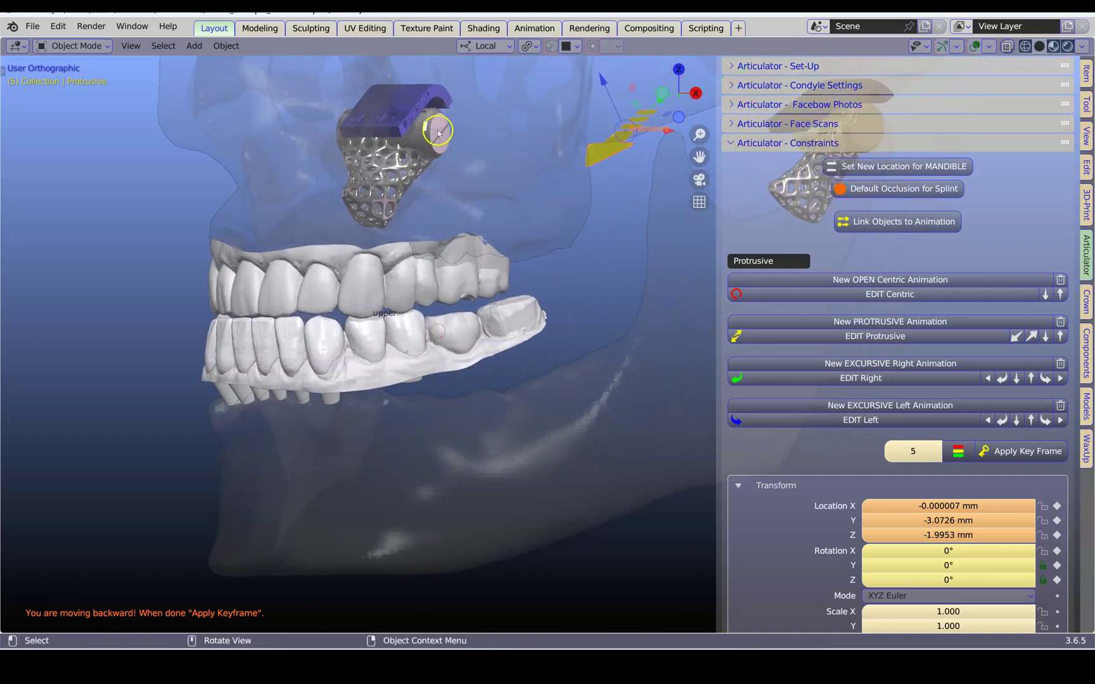
click(1033, 337)
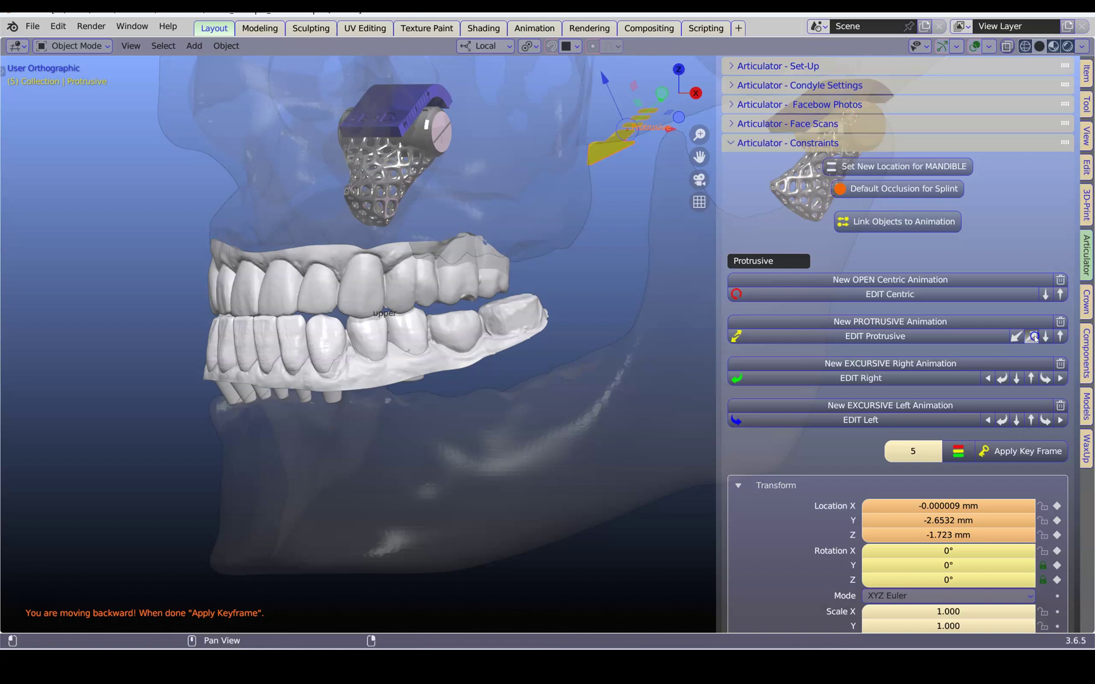
click(1033, 337)
click(1034, 338)
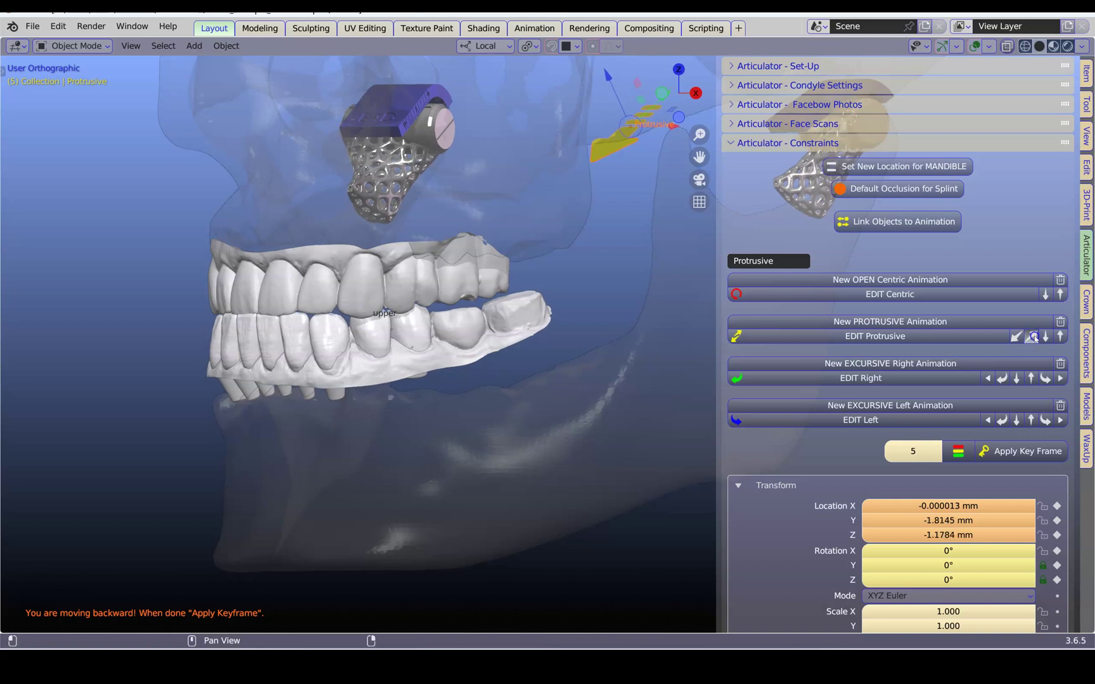
click(1035, 337)
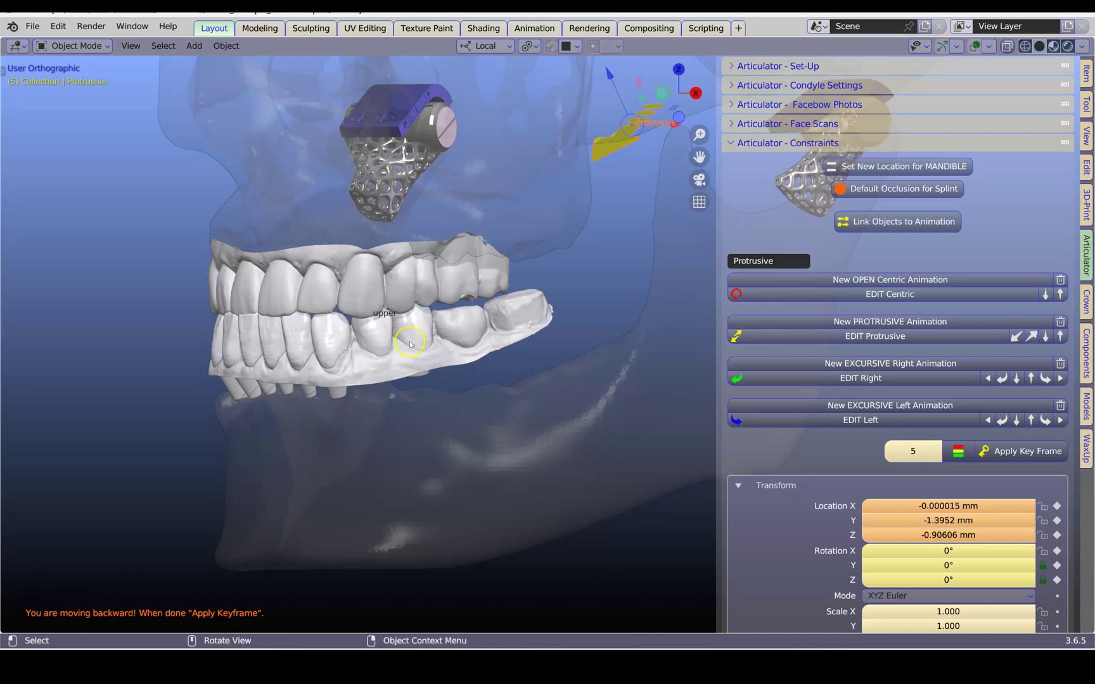
scroll(354, 330, up, 3)
middle_drag(362, 335, 441, 317)
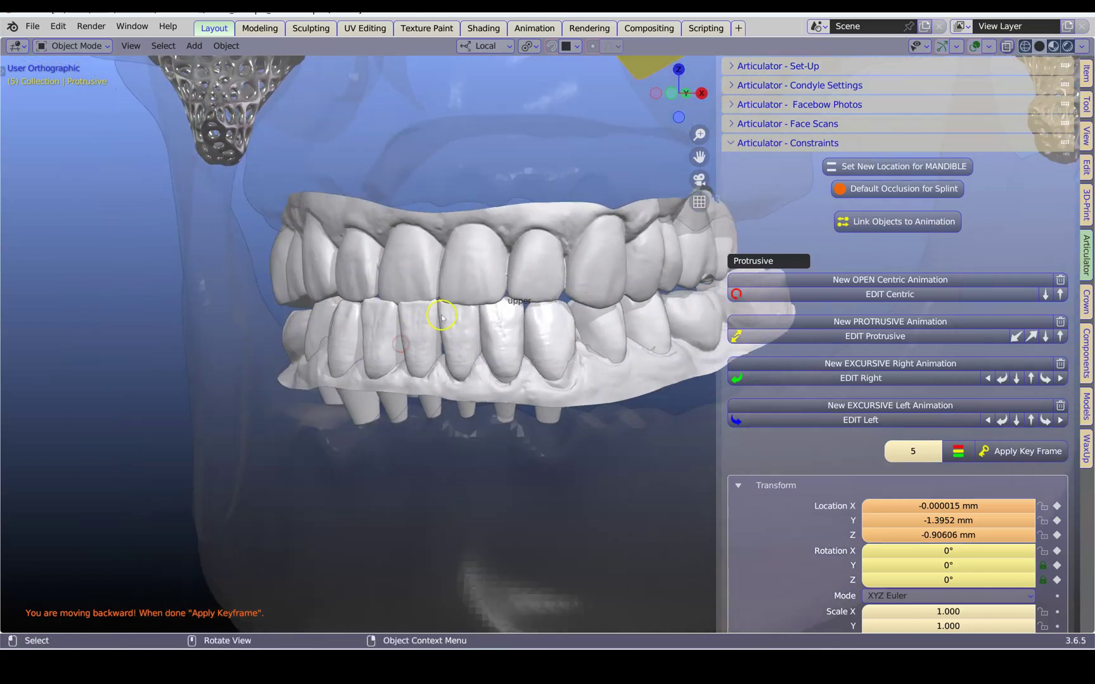
Step: Set the jaw rotation X to 0.22918° and keyframe the protrusive pose
click(1045, 336)
click(1044, 336)
click(1045, 337)
middle_drag(410, 339, 433, 320)
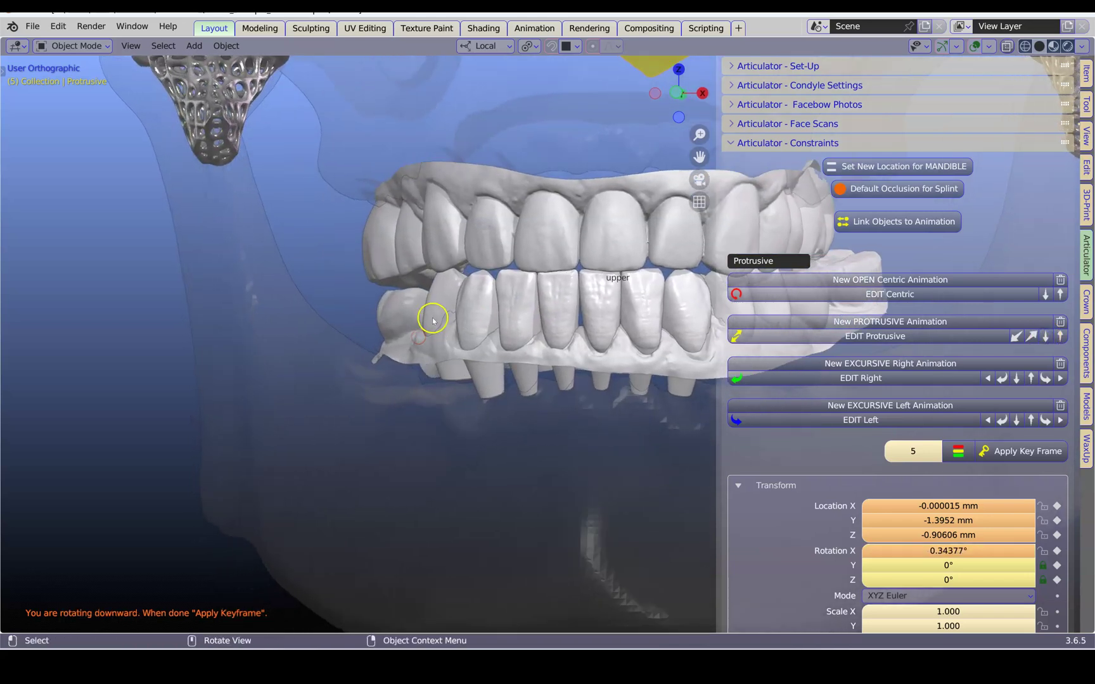
scroll(499, 307, up, 3)
middle_drag(513, 306, 420, 340)
scroll(406, 342, up, 2)
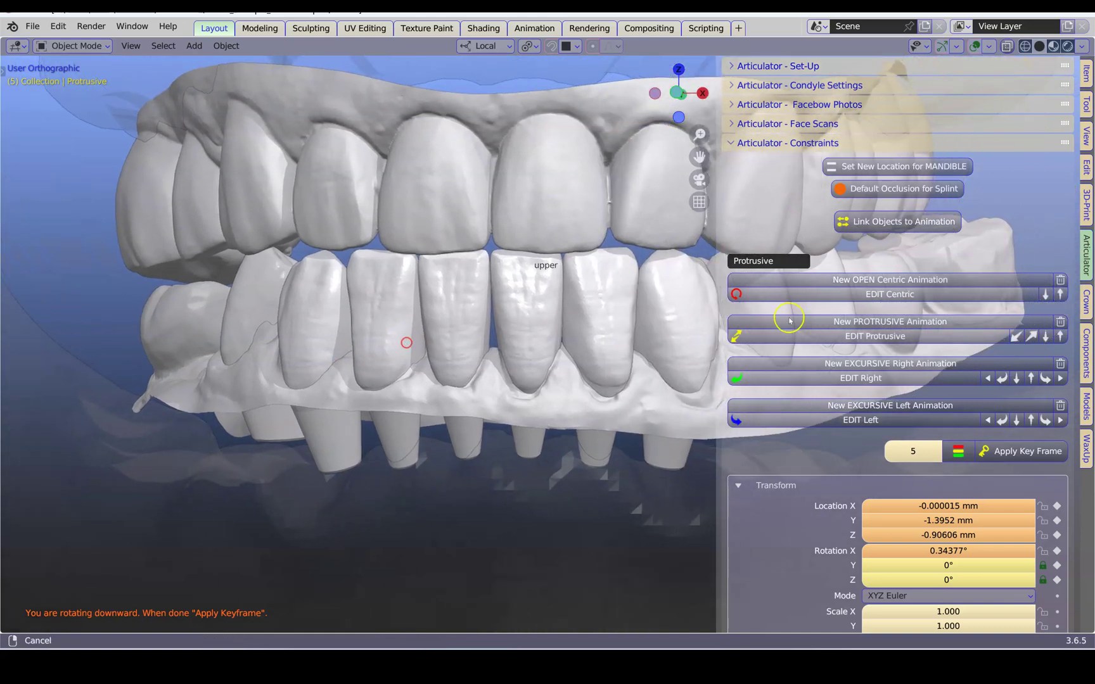
click(1060, 336)
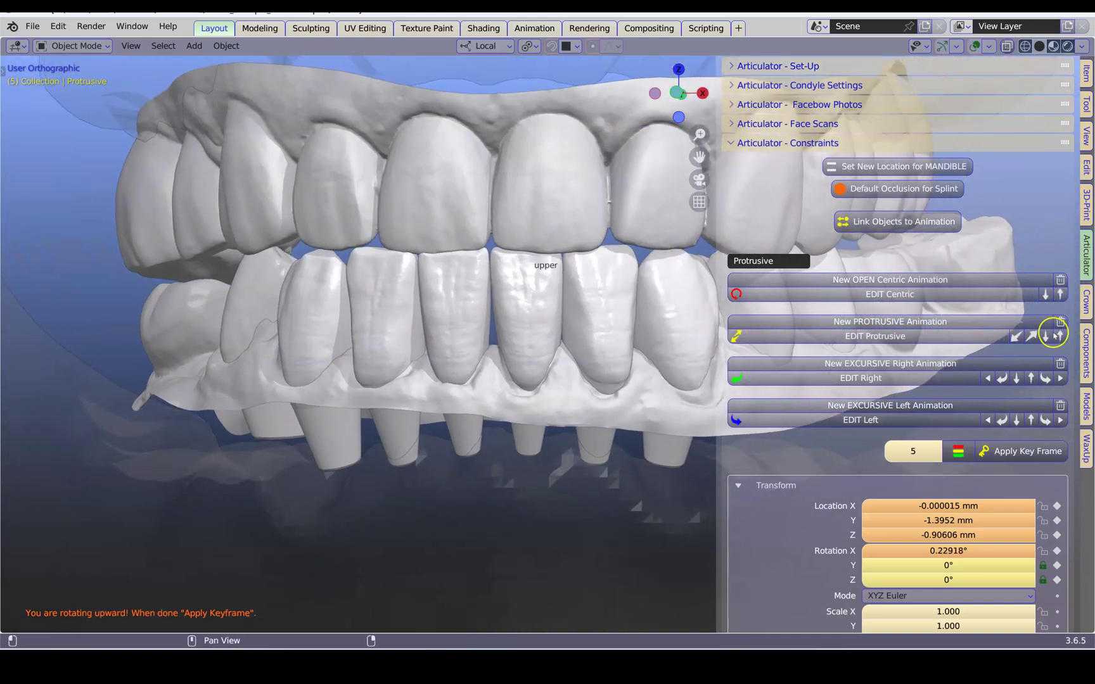
scroll(1014, 323, down, 3)
click(1021, 346)
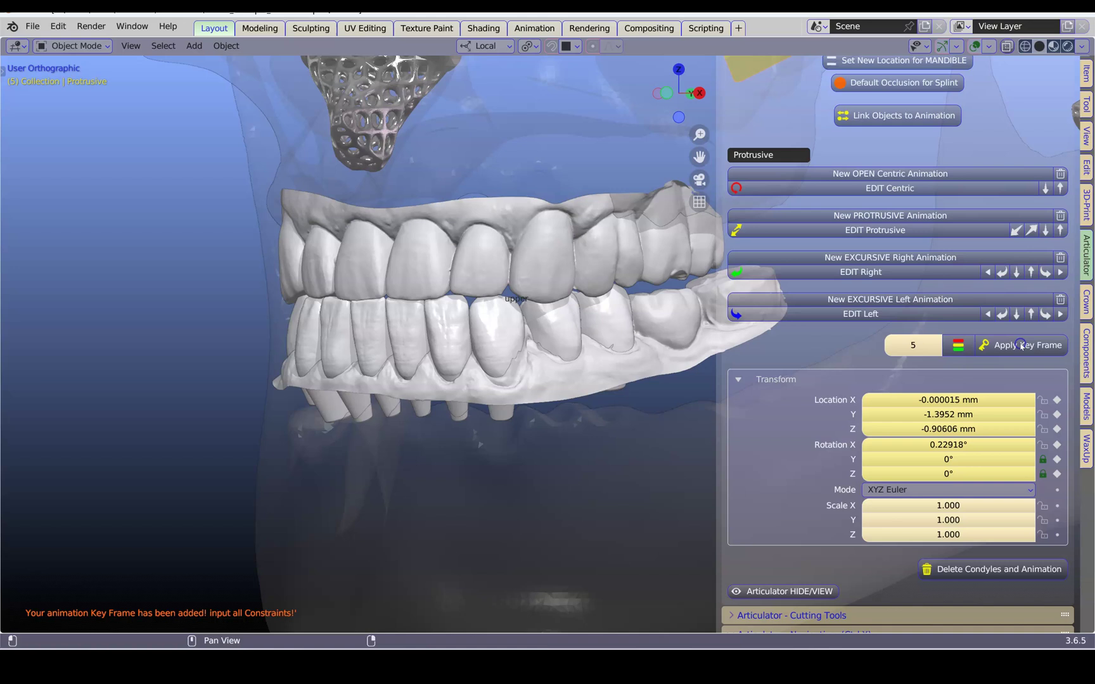
Step: Preview the protrusive and opening/closing movements to check the new keyframe
scroll(972, 368, down, 5)
click(868, 477)
scroll(865, 478, down, 1)
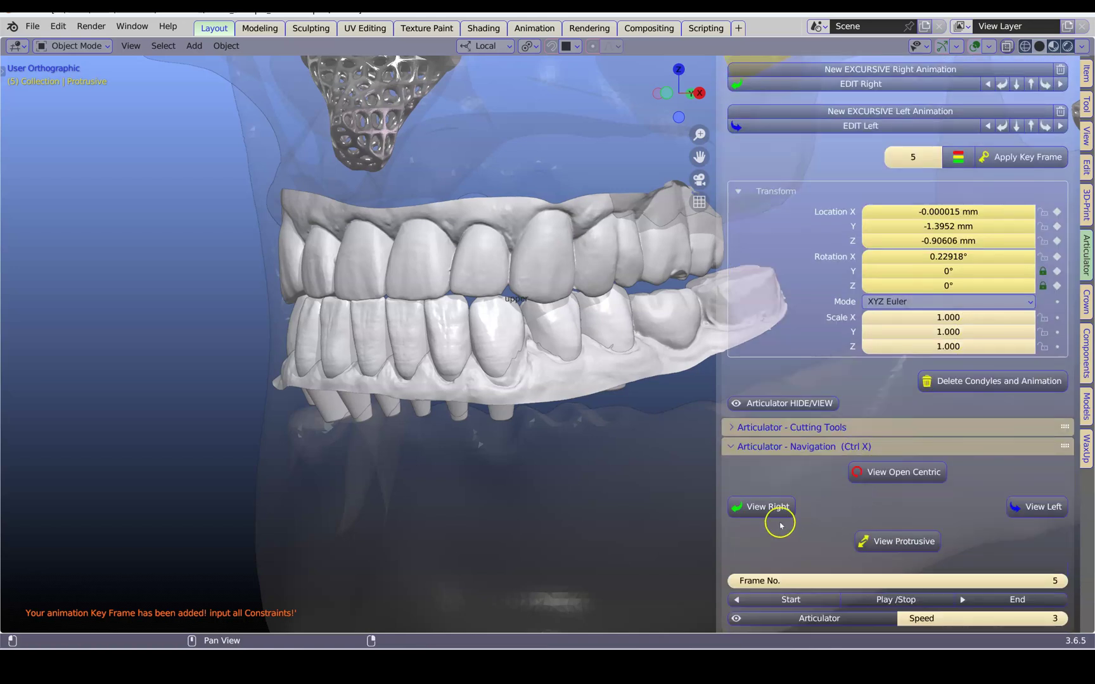
click(907, 545)
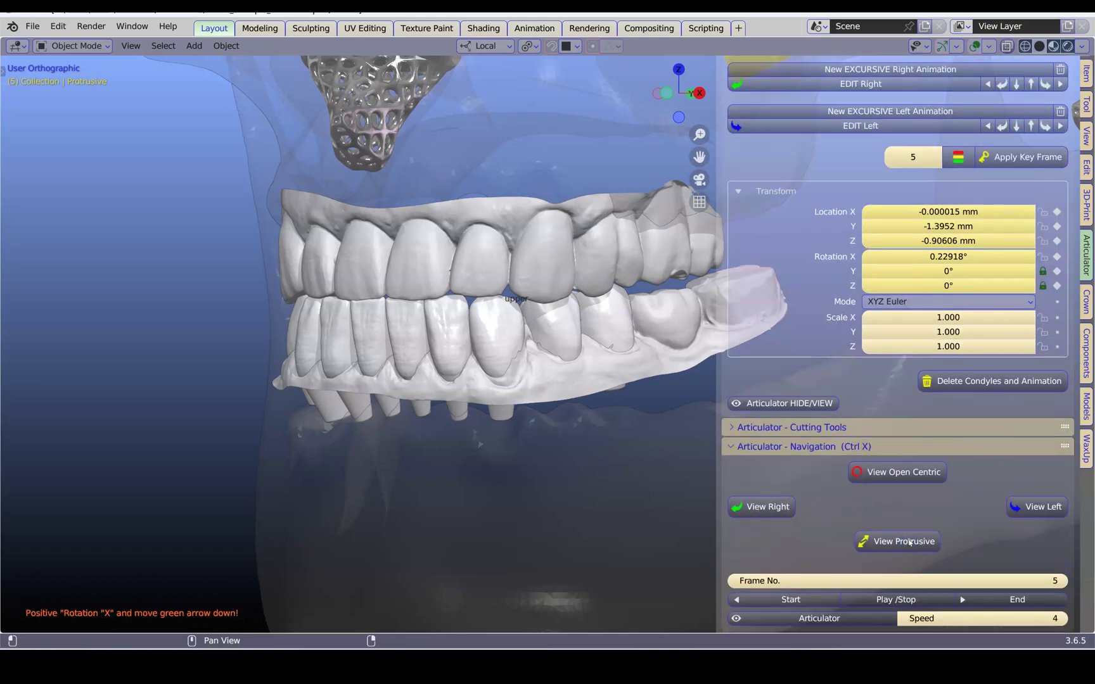
click(903, 472)
click(909, 542)
scroll(952, 225, up, 1)
scroll(870, 239, up, 8)
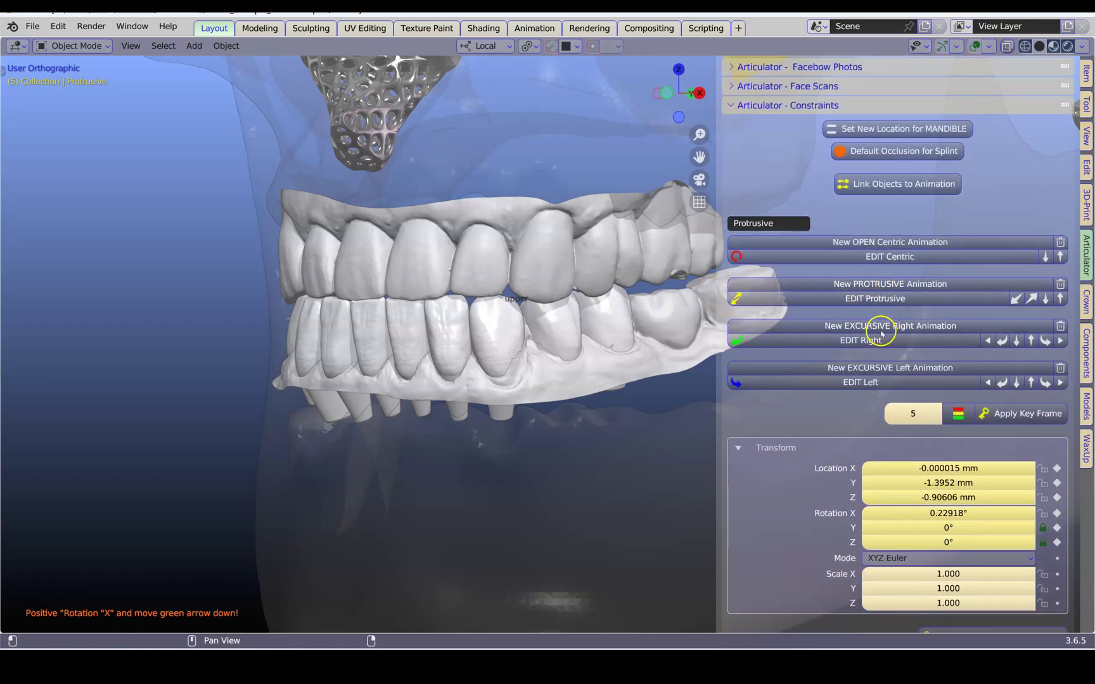
Step: Edit the right excursive position, rotating the mandible toward the patient's left to Z -0.9271°
click(863, 341)
middle_drag(570, 345, 285, 318)
scroll(448, 330, up, 2)
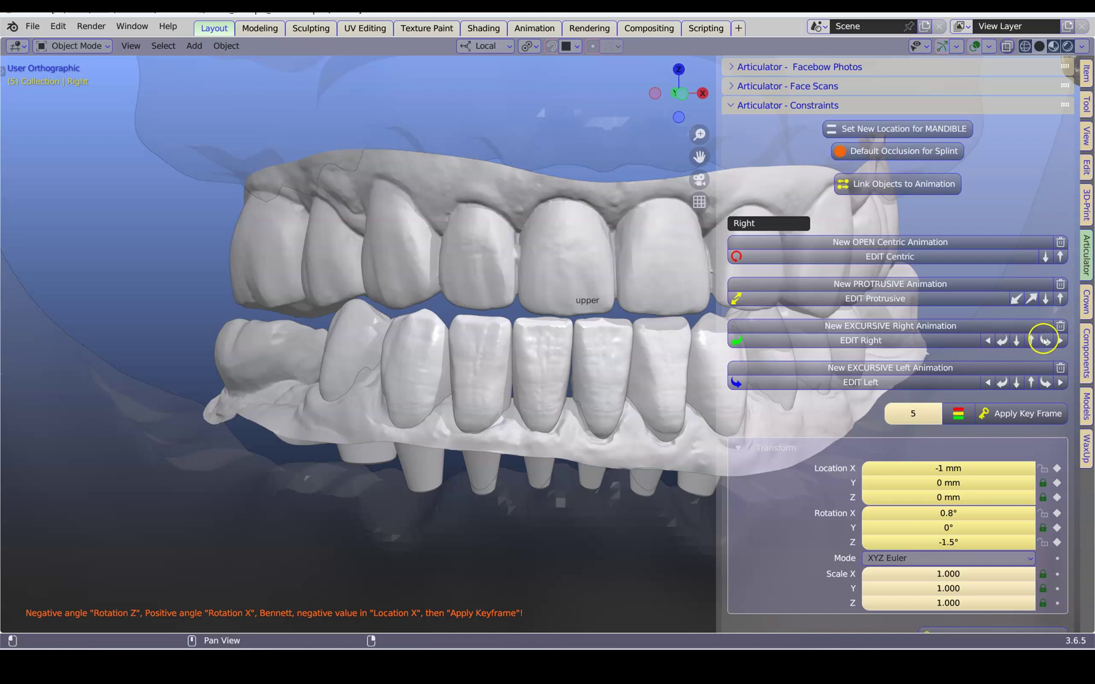
click(1044, 341)
click(992, 319)
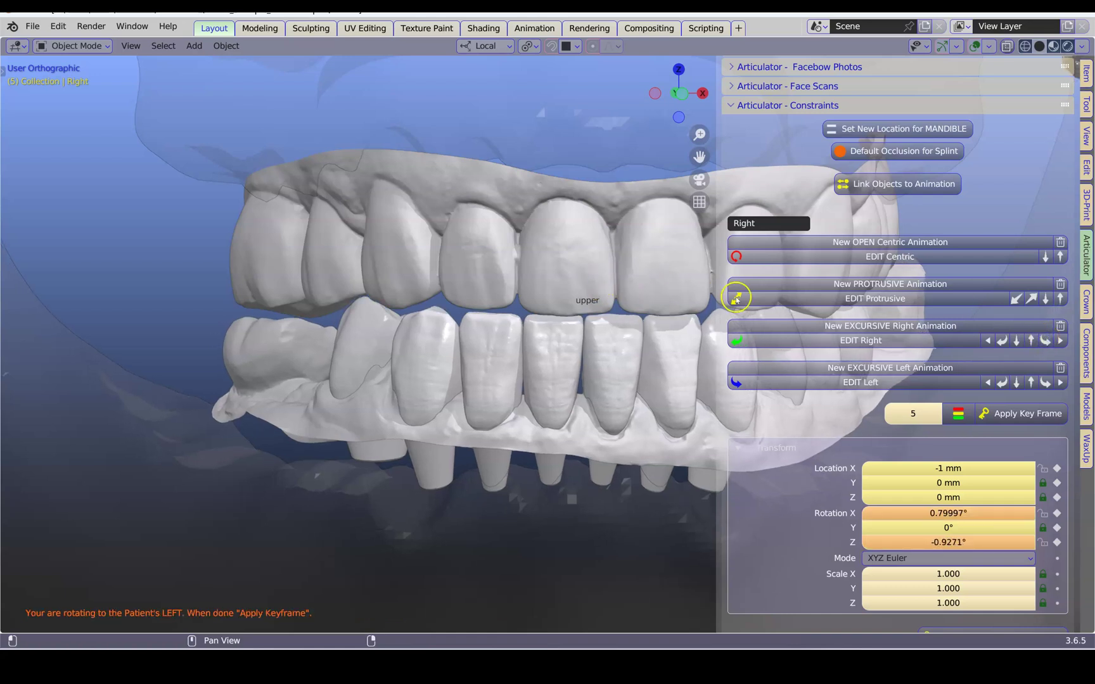
scroll(459, 245, down, 3)
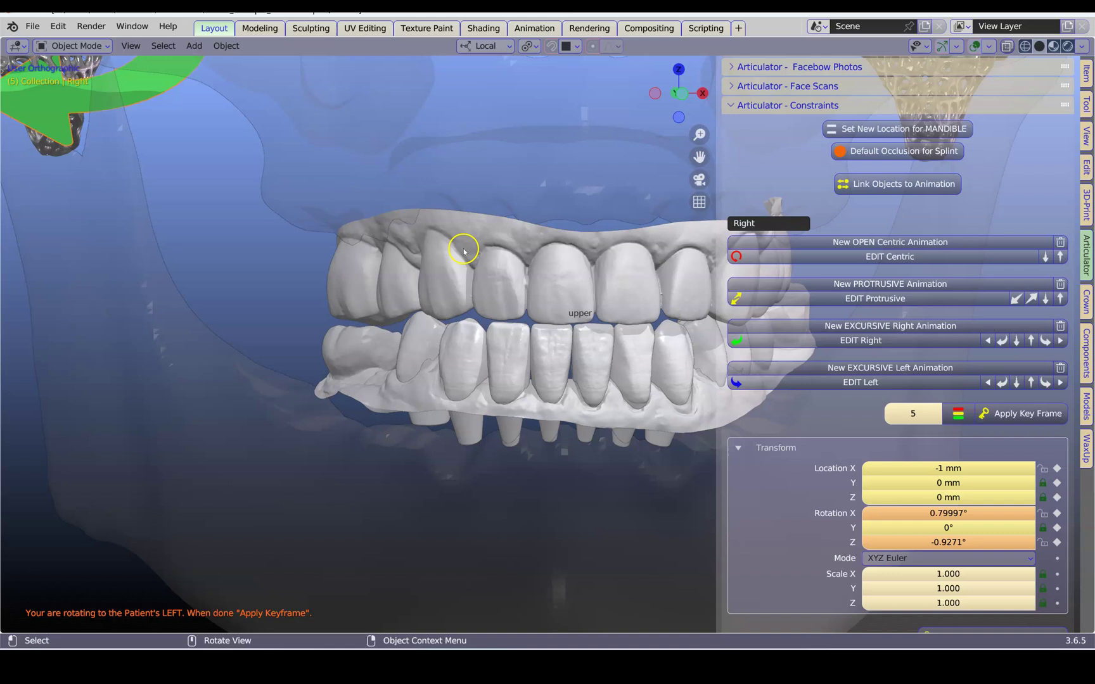
scroll(562, 298, up, 3)
scroll(568, 305, down, 4)
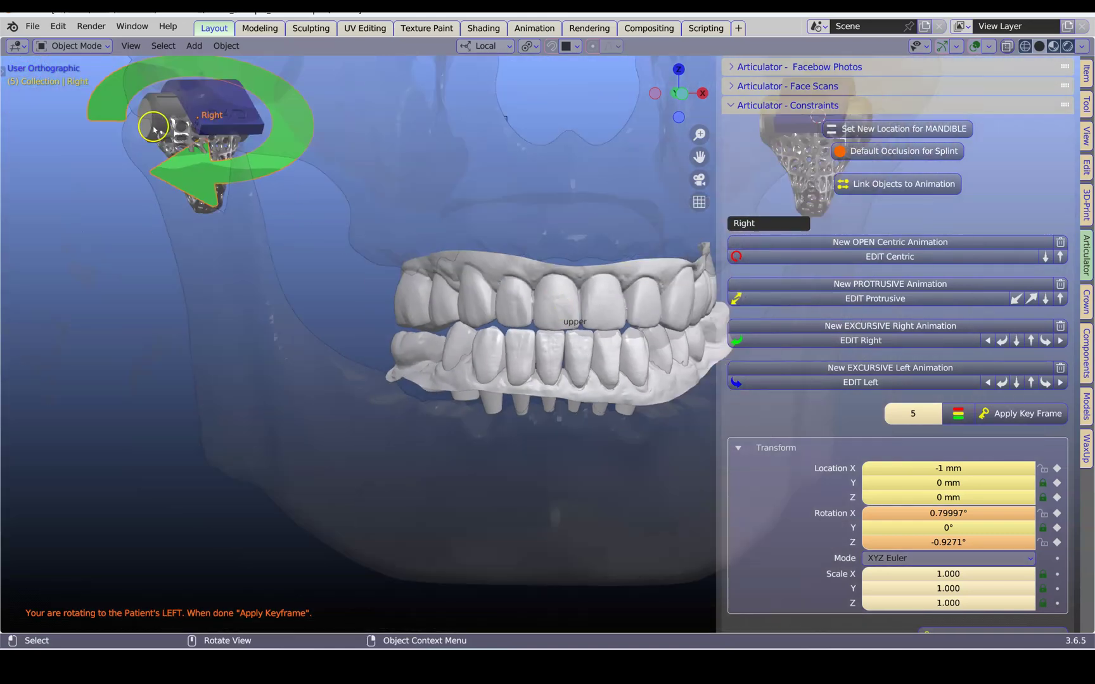
scroll(406, 311, up, 4)
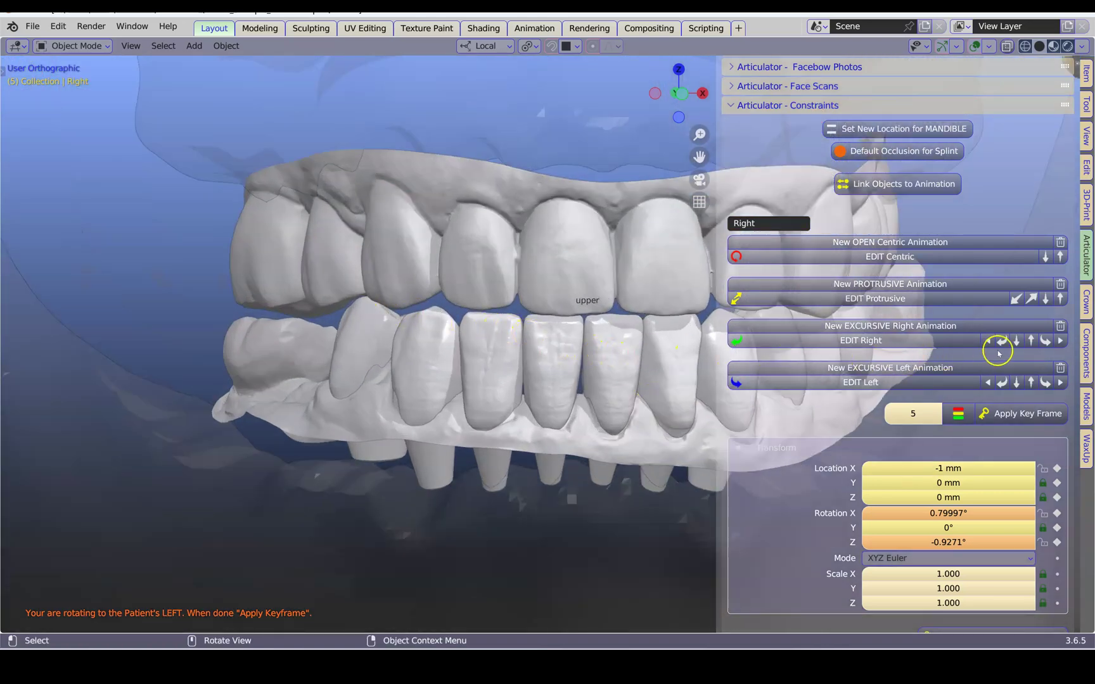
Step: Tilt the mandible up against the upper teeth, settling at Rotation X 0.3416°
click(1030, 341)
click(1030, 342)
click(1029, 341)
click(1030, 341)
click(1030, 341)
middle_drag(433, 310, 459, 298)
scroll(437, 320, up, 2)
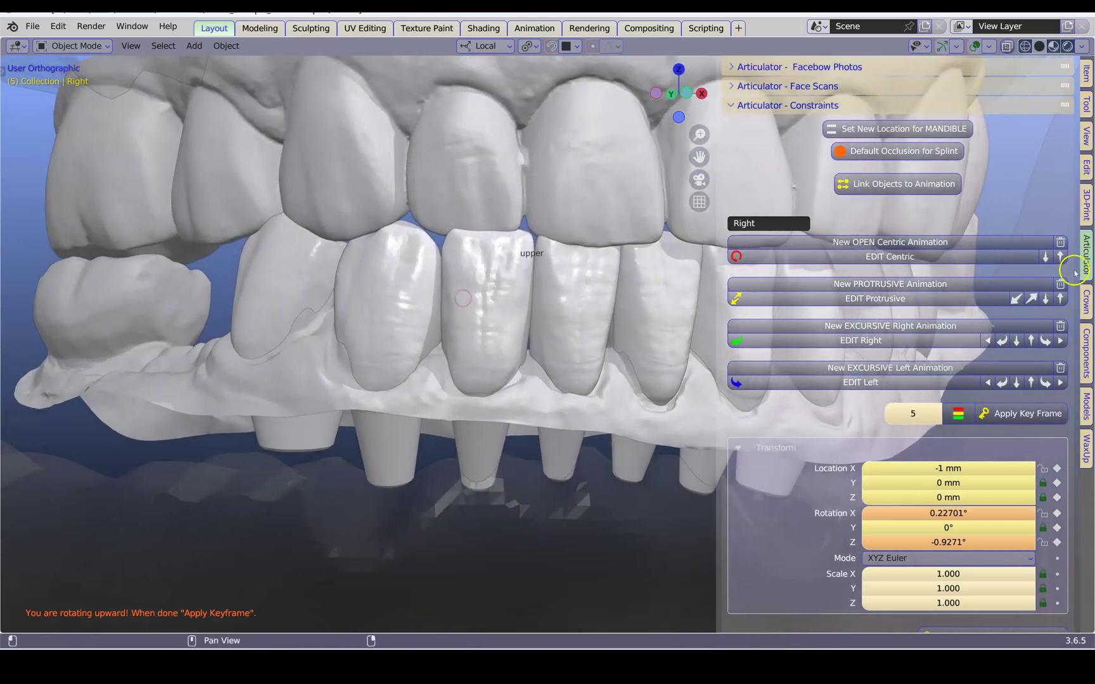
click(1016, 340)
scroll(533, 317, down, 4)
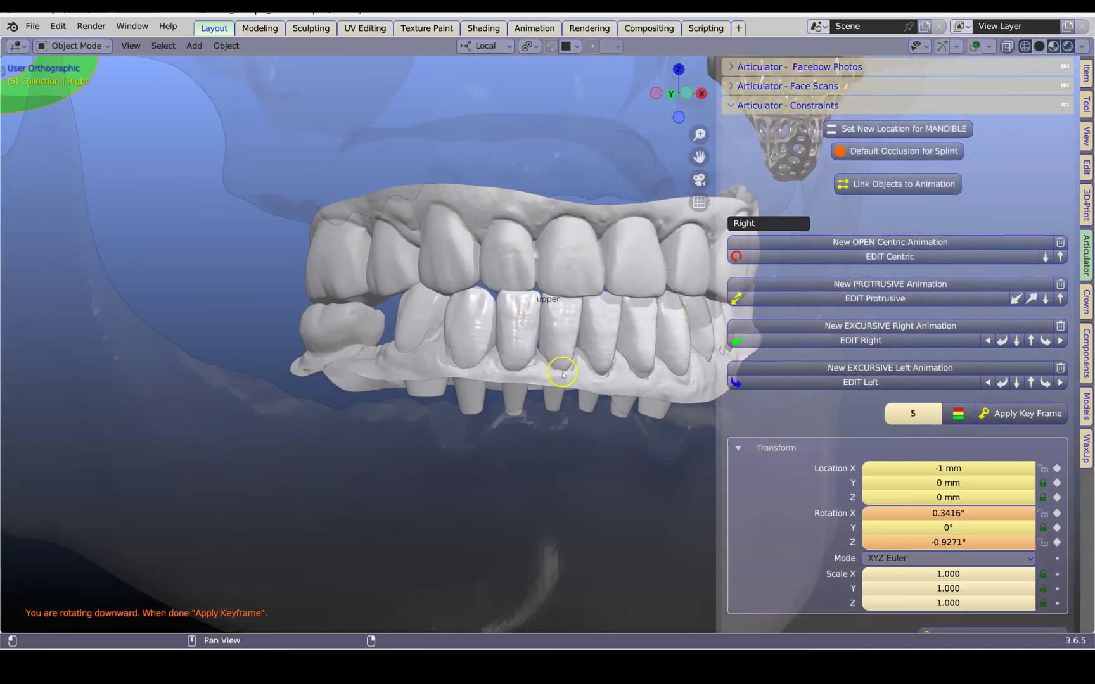
scroll(539, 421, up, 2)
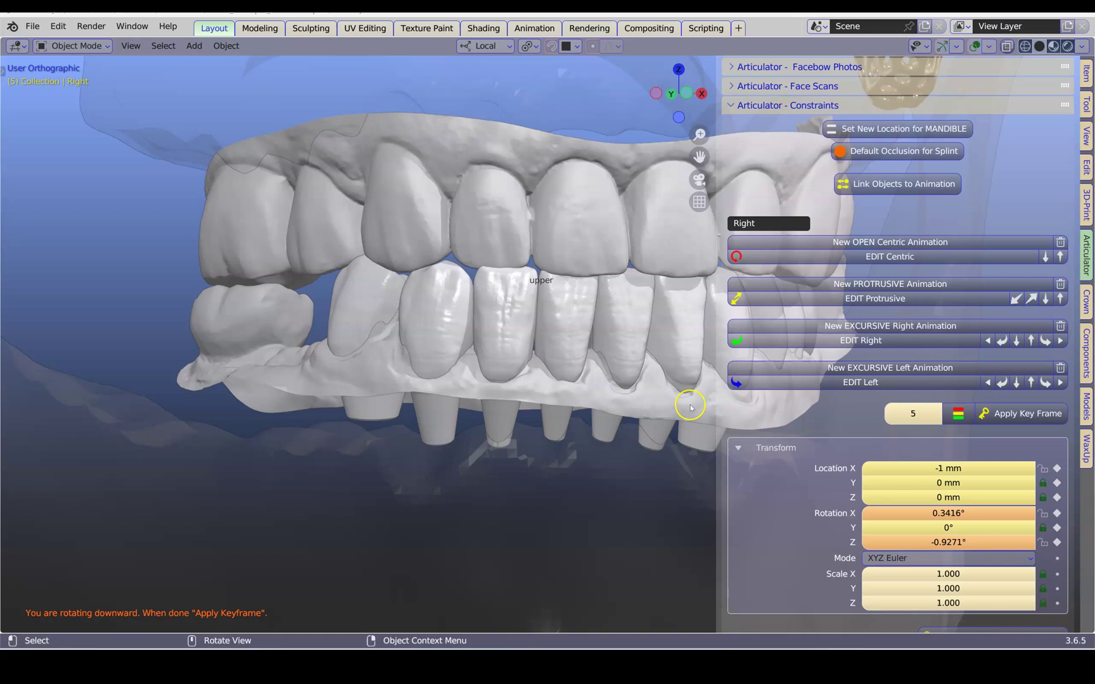
Step: Record the right excursive mandible position as a keyframe at frame 5
click(986, 411)
scroll(913, 437, down, 1)
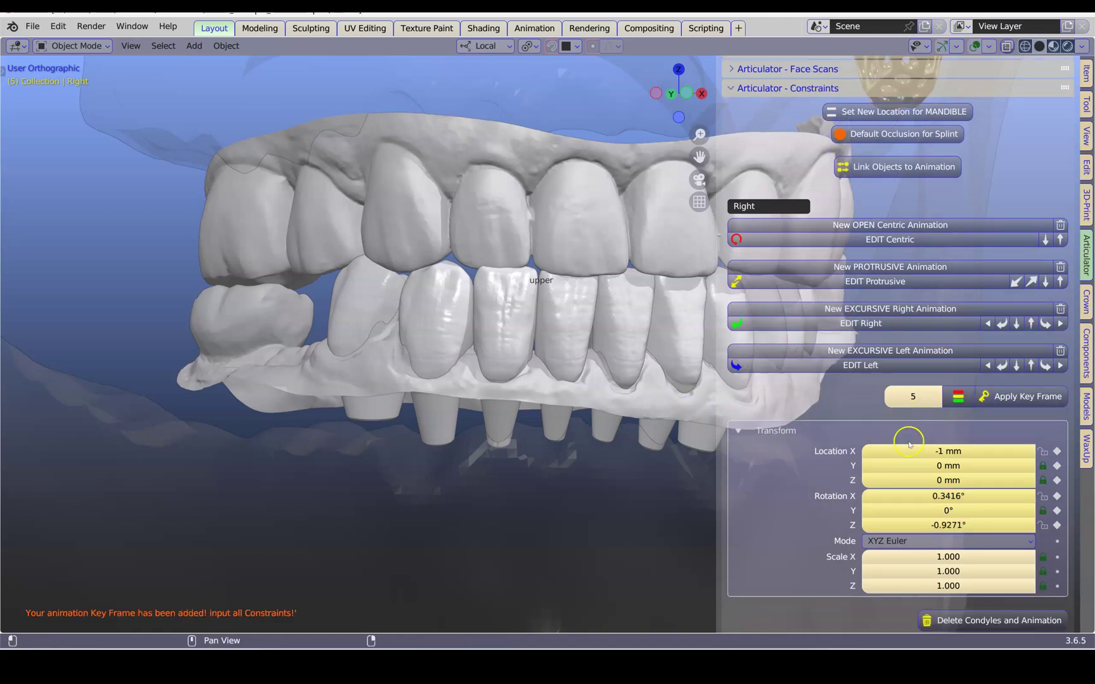
scroll(906, 446, down, 5)
Step: Preview the right excursive movement
click(763, 508)
click(765, 507)
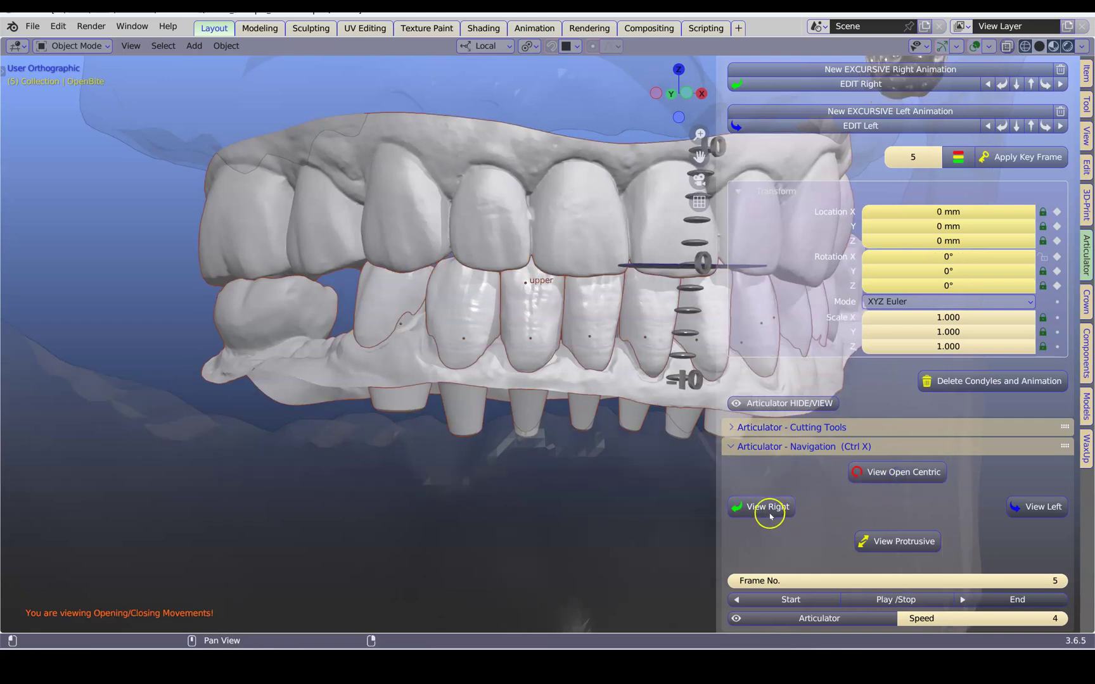
scroll(555, 445, down, 2)
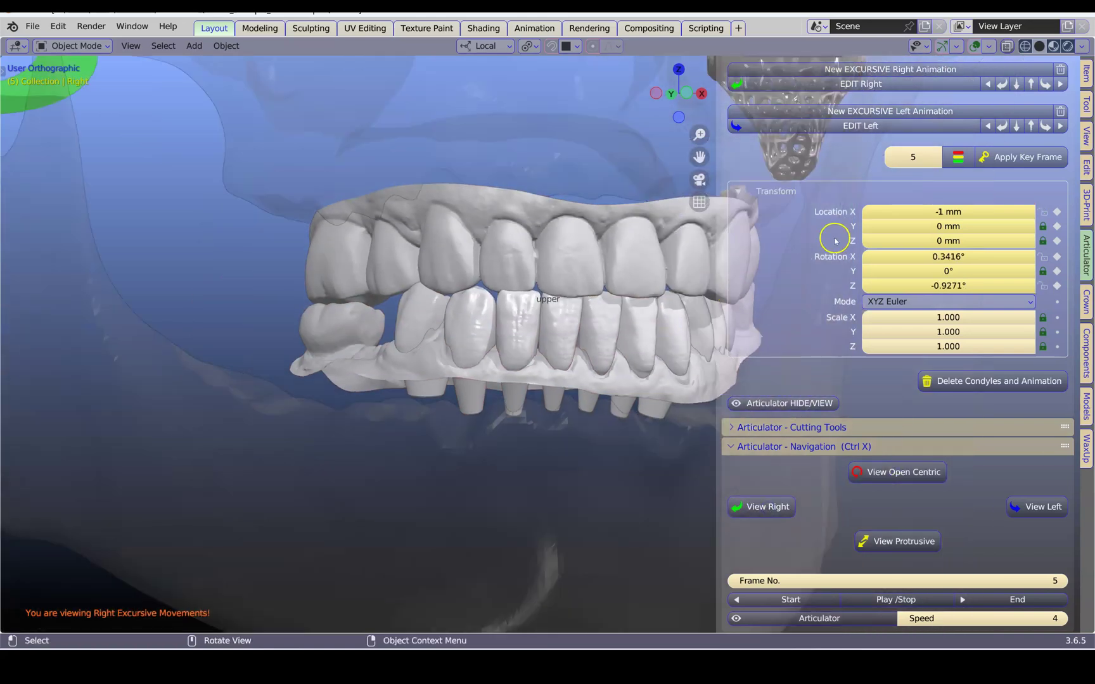
scroll(838, 237, up, 3)
Step: Edit the left excursive position, rotating the mandible toward the patient's right and tilting it up
click(843, 249)
middle_drag(591, 342, 562, 343)
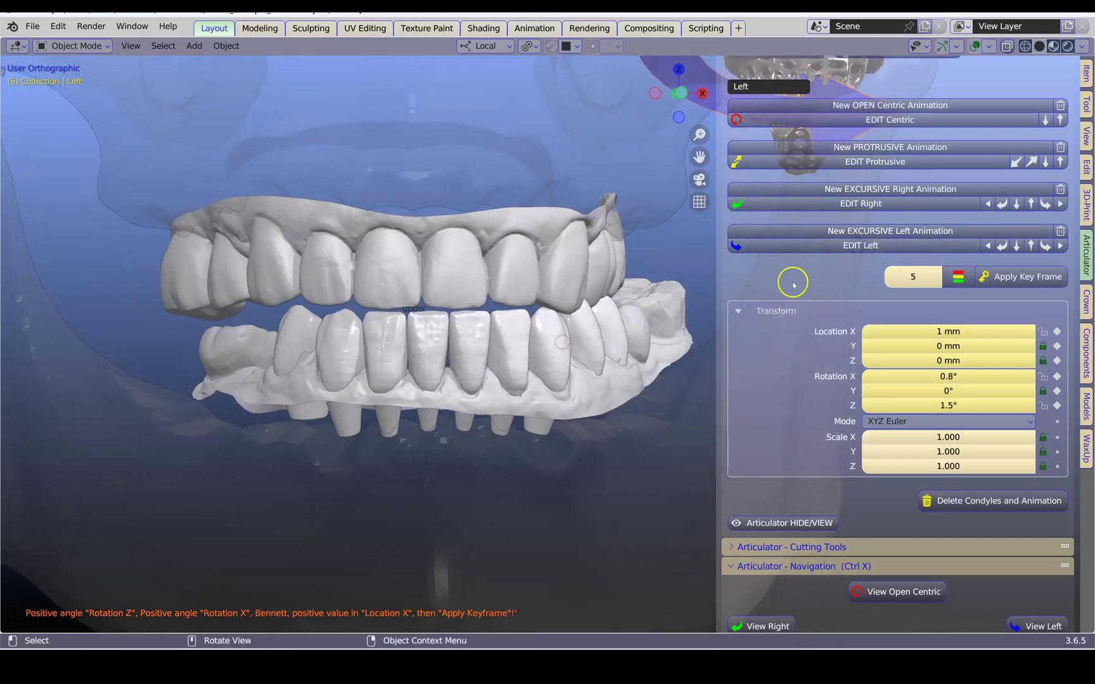
click(1002, 246)
click(1002, 246)
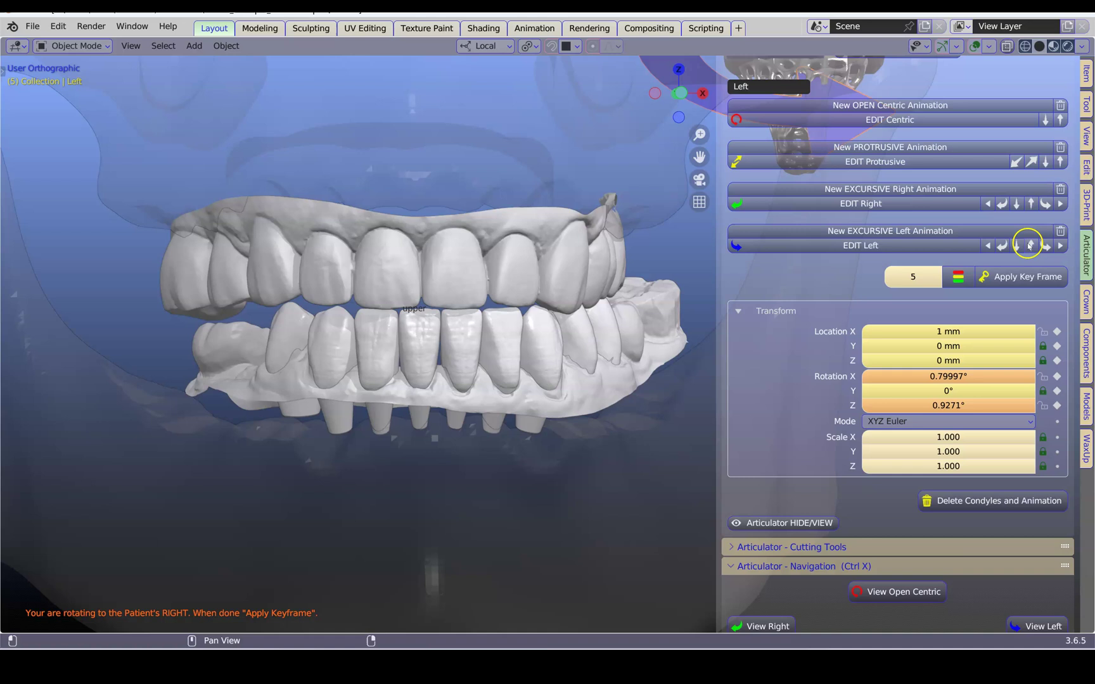
click(1031, 246)
click(1032, 246)
click(1032, 246)
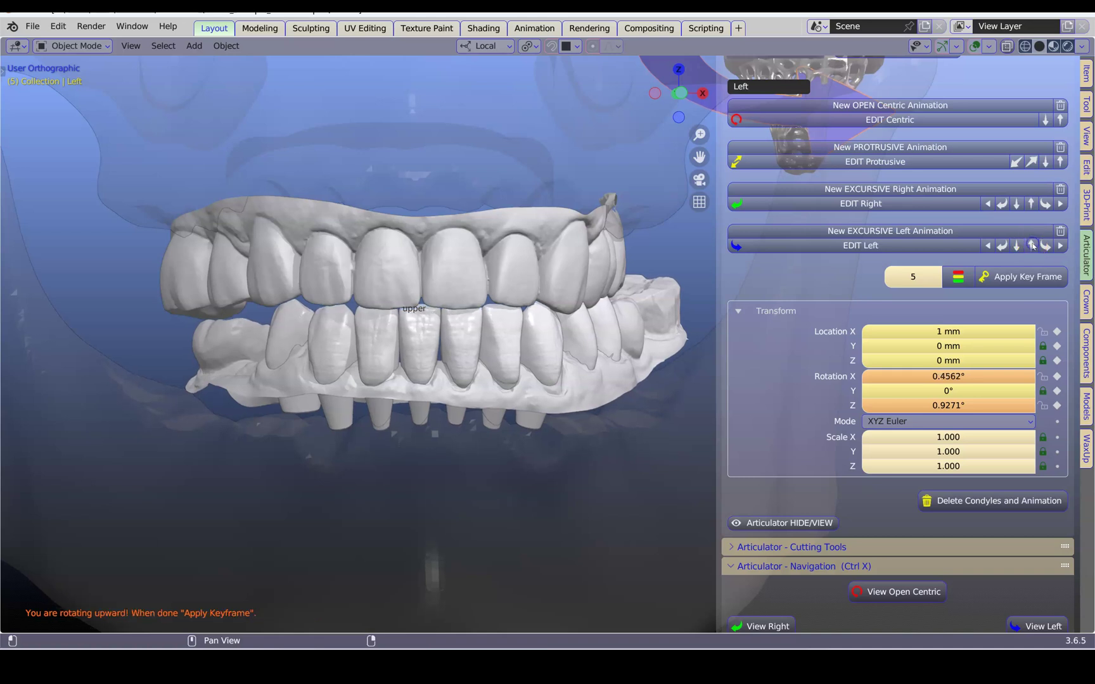
middle_drag(655, 295, 563, 306)
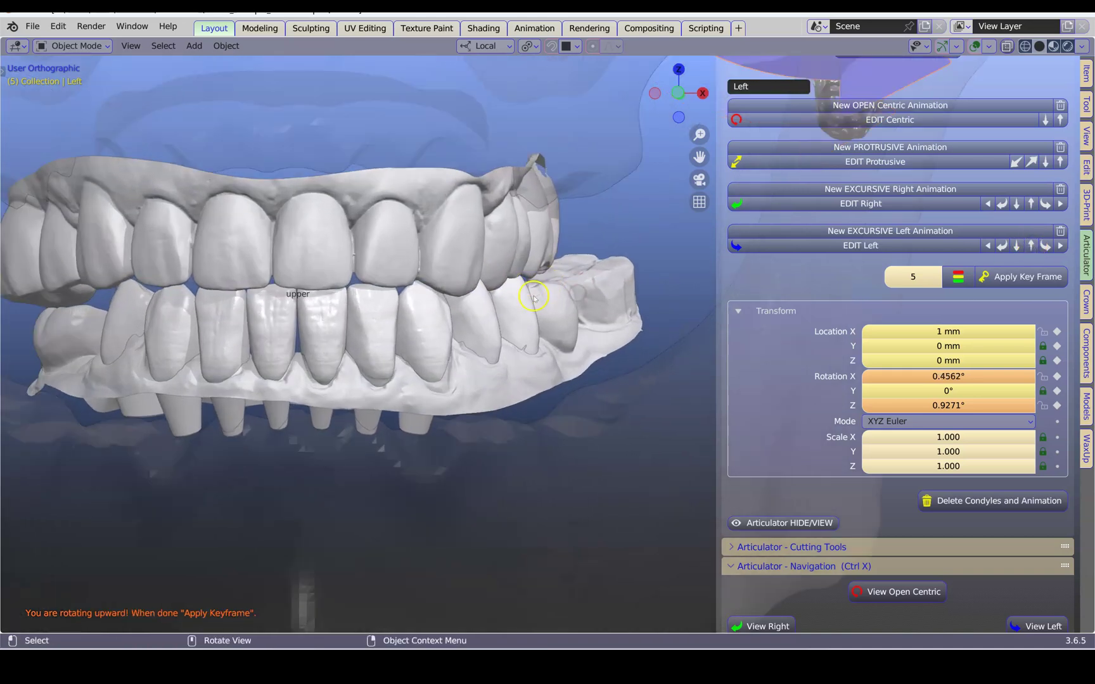
scroll(551, 303, up, 4)
Step: Settle the mandible at Z 1.5° and X 0.3416°, keyframe it, and preview opening
click(1044, 246)
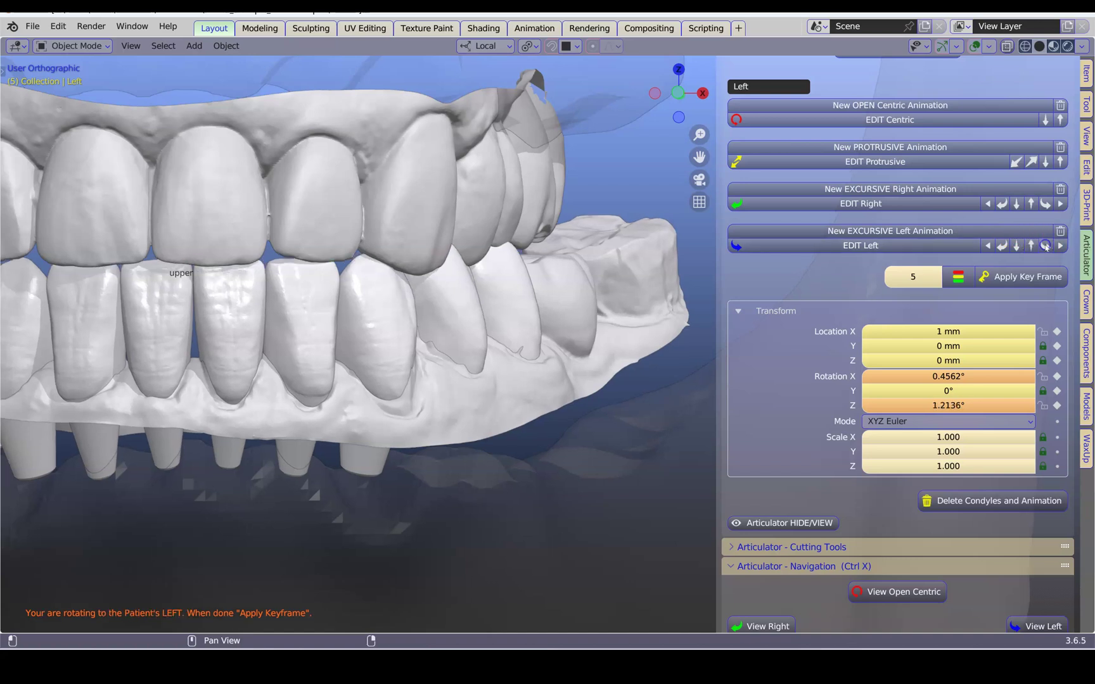
click(1044, 246)
click(1029, 245)
scroll(995, 190, down, 4)
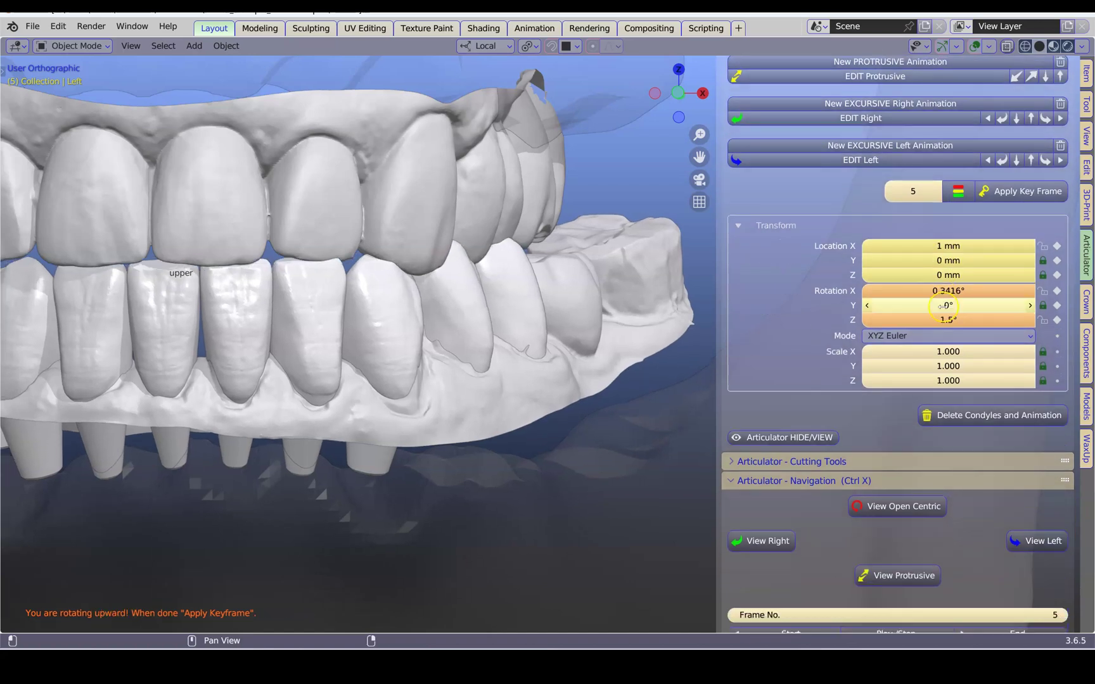
click(1000, 168)
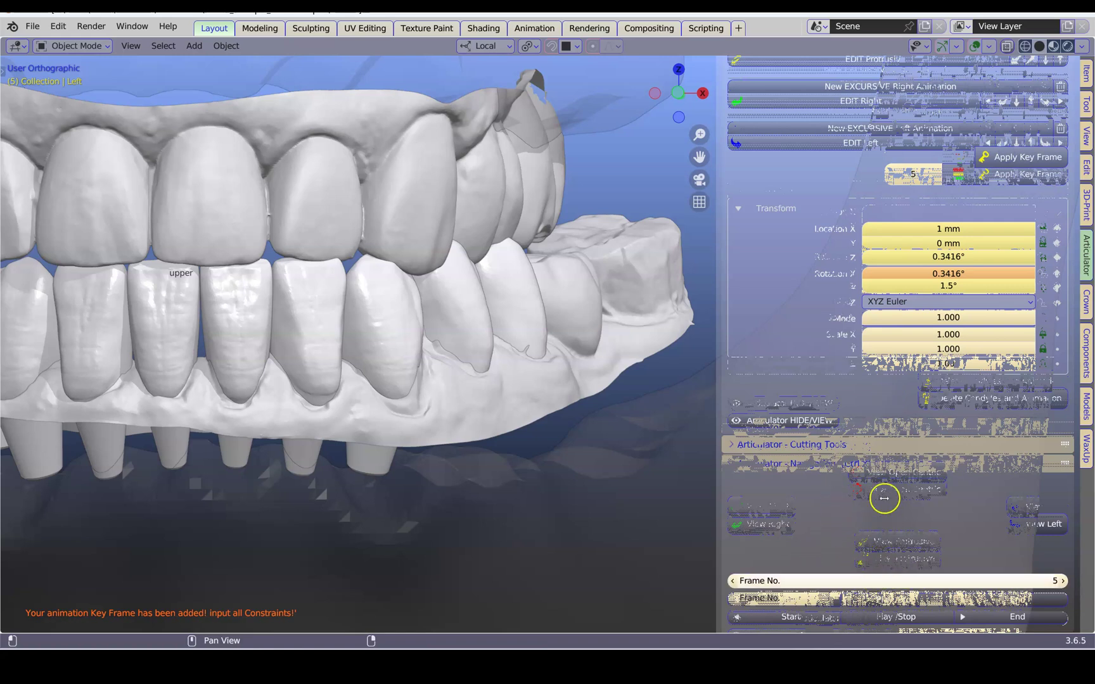
click(895, 472)
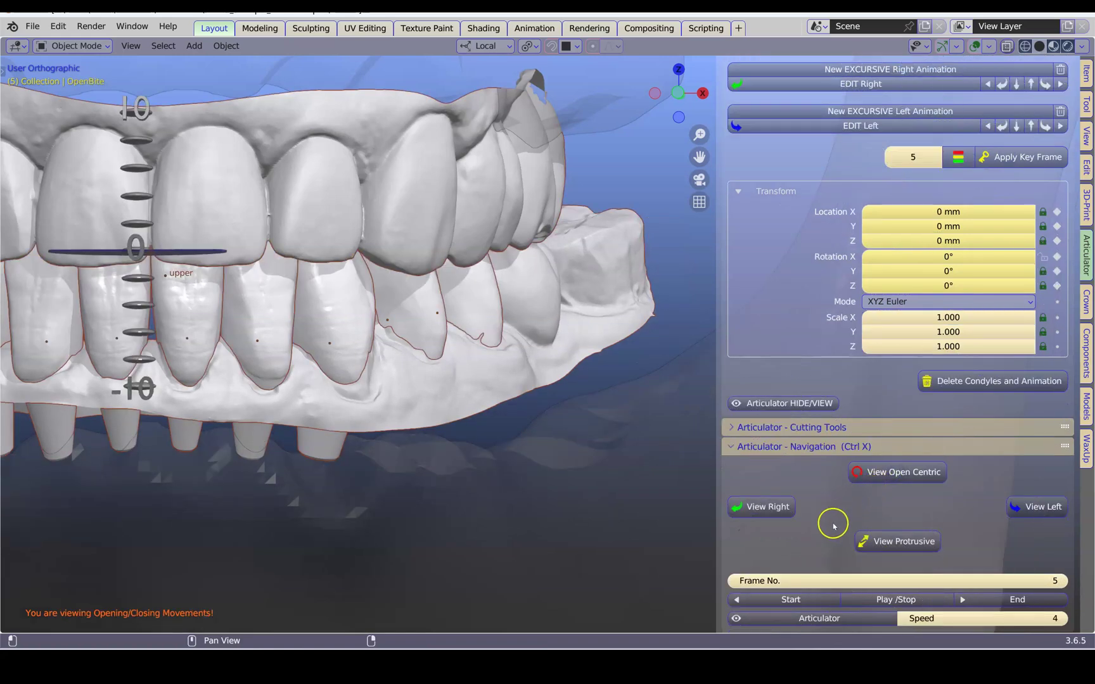
Step: Play the right excursion, then the left, protrusive and opening/closing movements
click(764, 509)
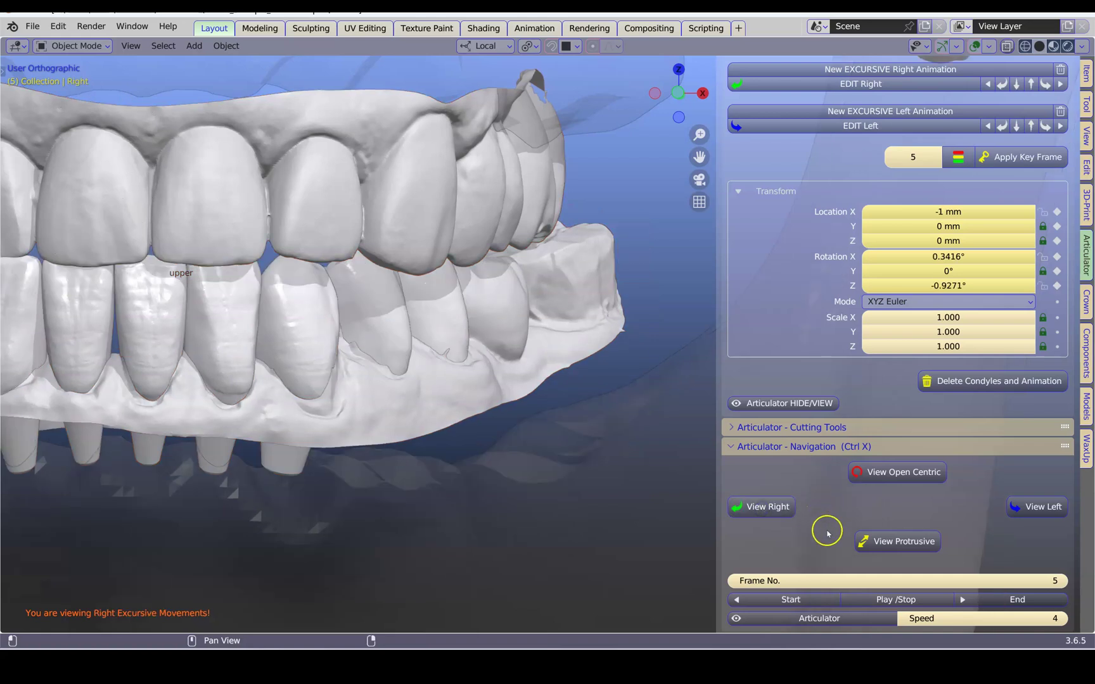
click(895, 599)
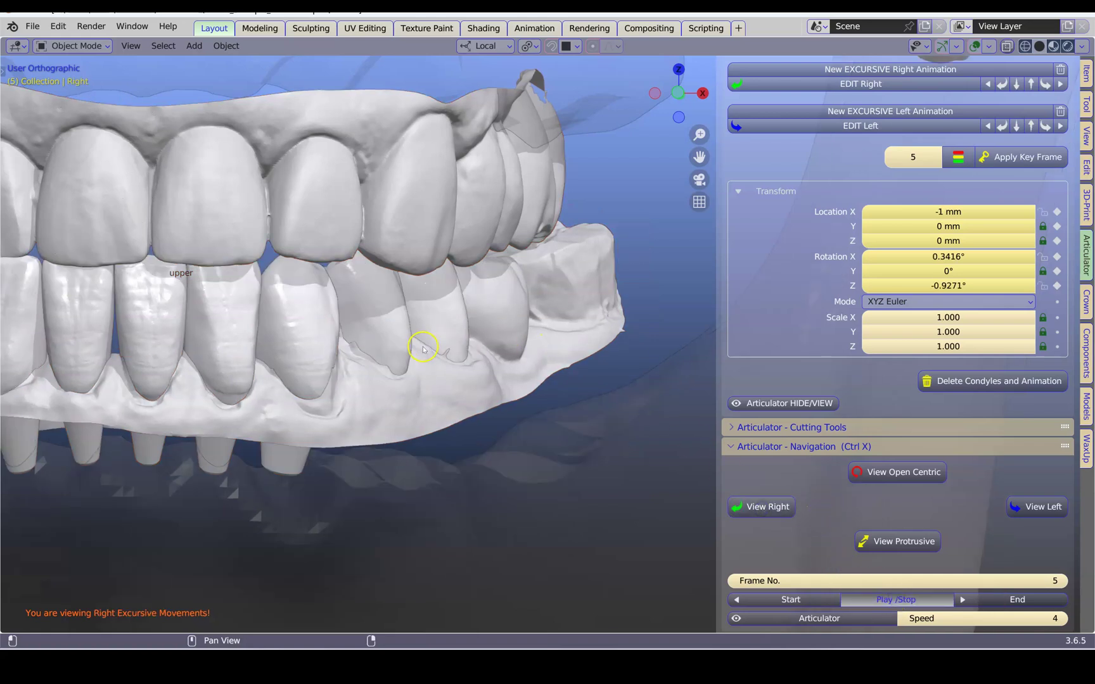
scroll(423, 349, down, 4)
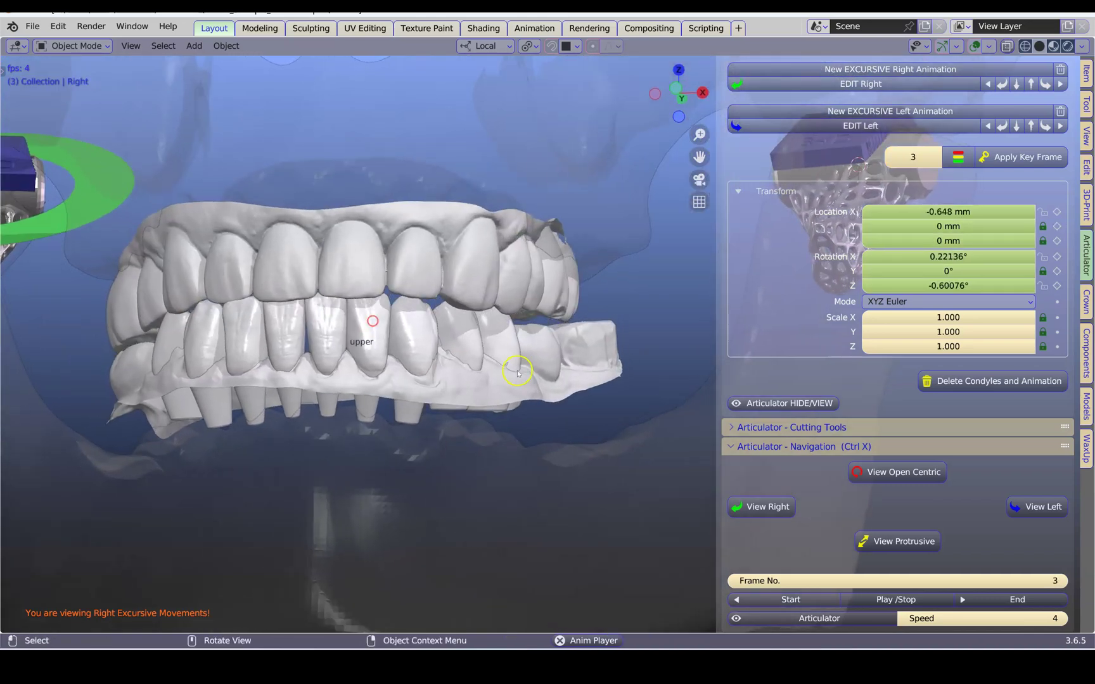
click(1030, 507)
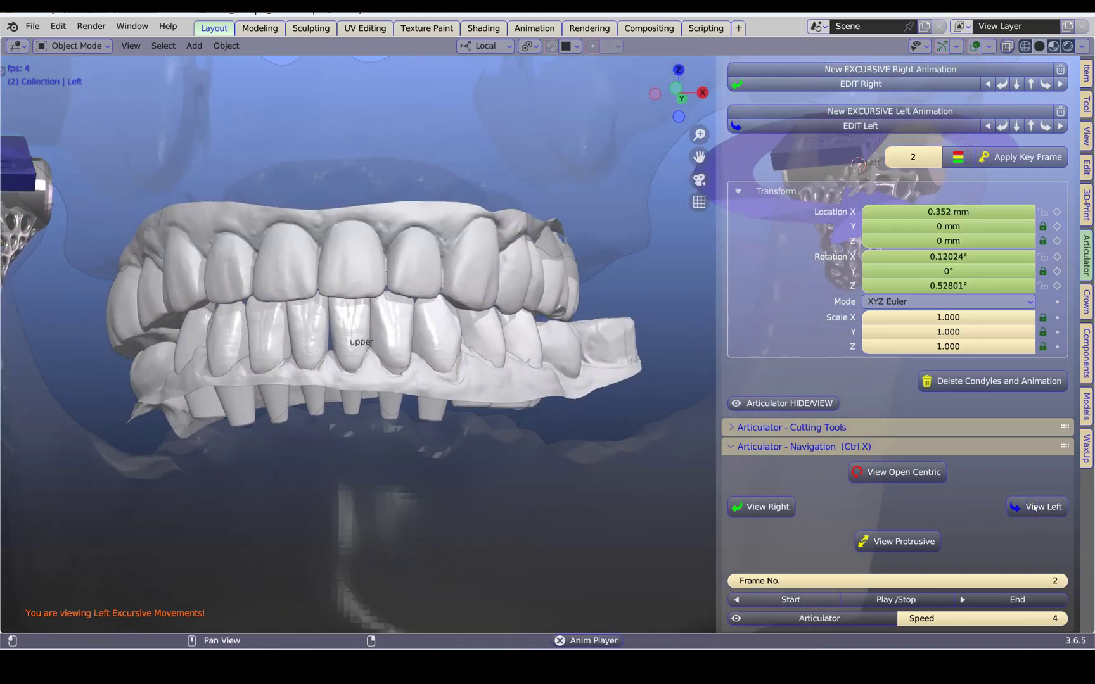
click(887, 544)
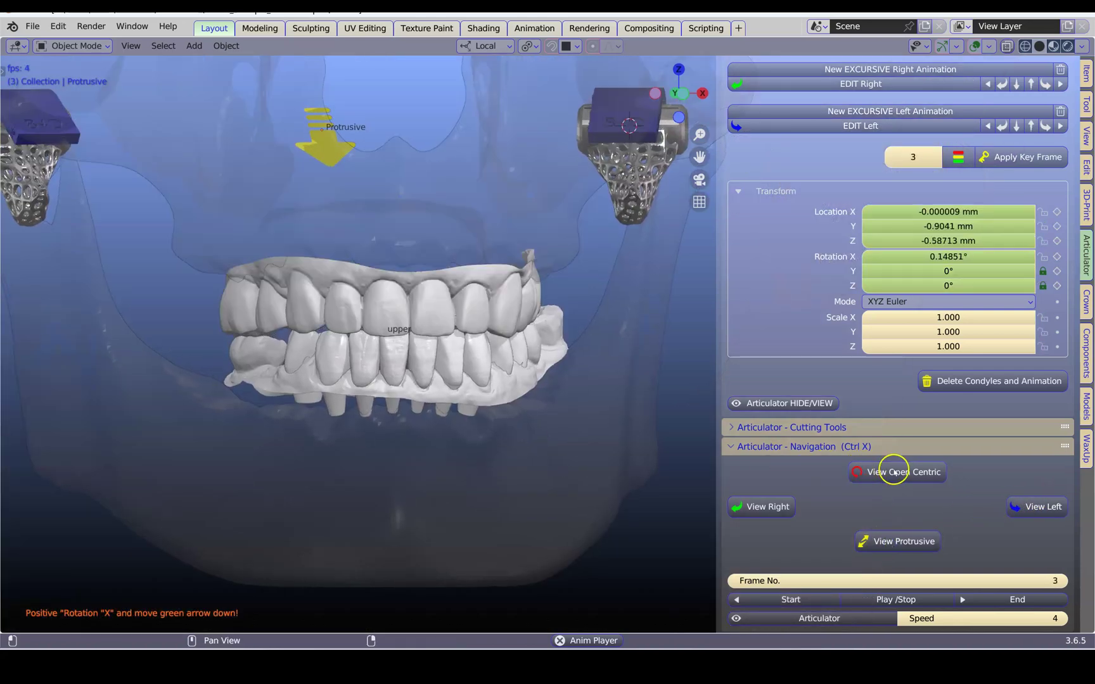
click(893, 472)
scroll(888, 383, up, 8)
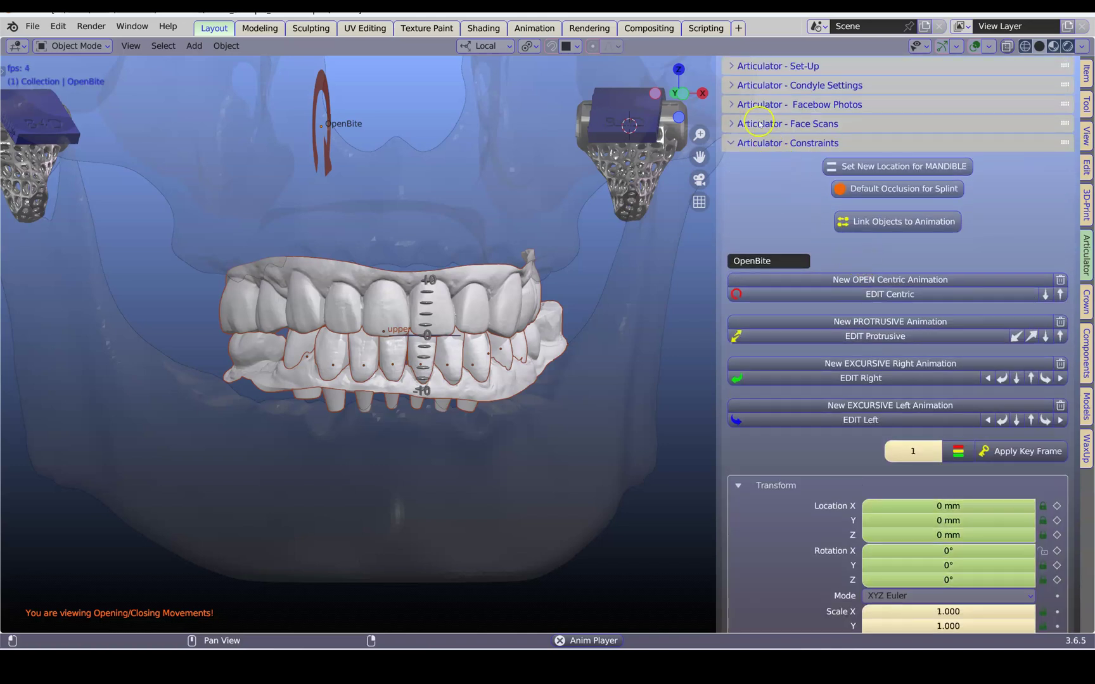
Step: Select the upper teeth and make them the translucent OMCU cutter with 0.1 mm upper offset
scroll(838, 420, down, 8)
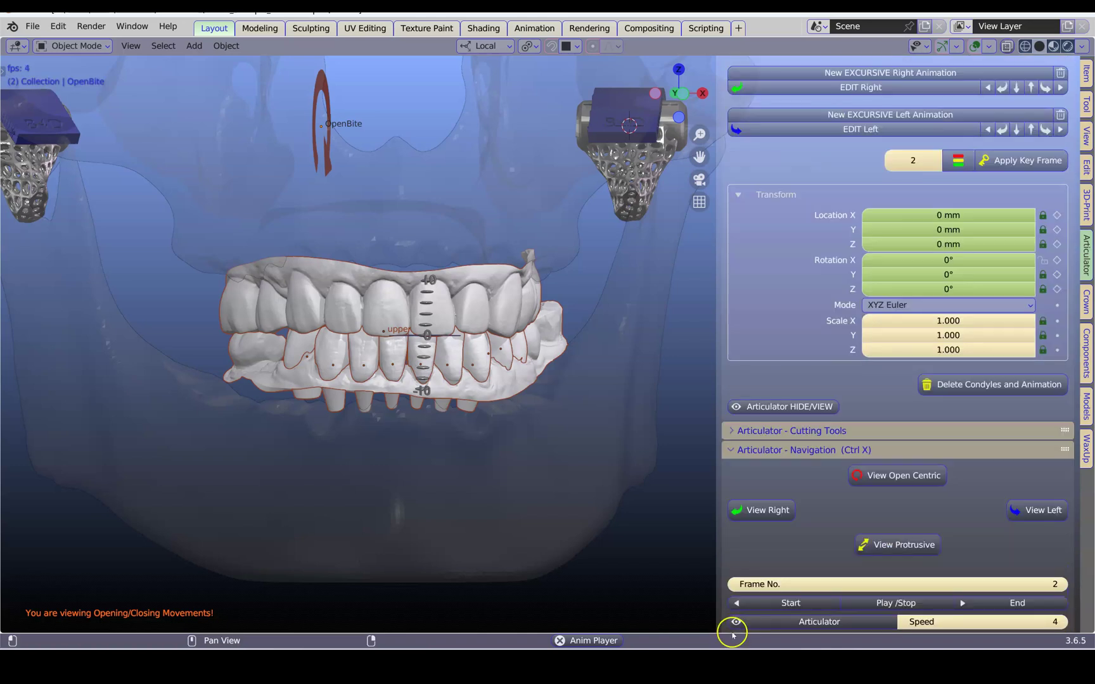
click(734, 430)
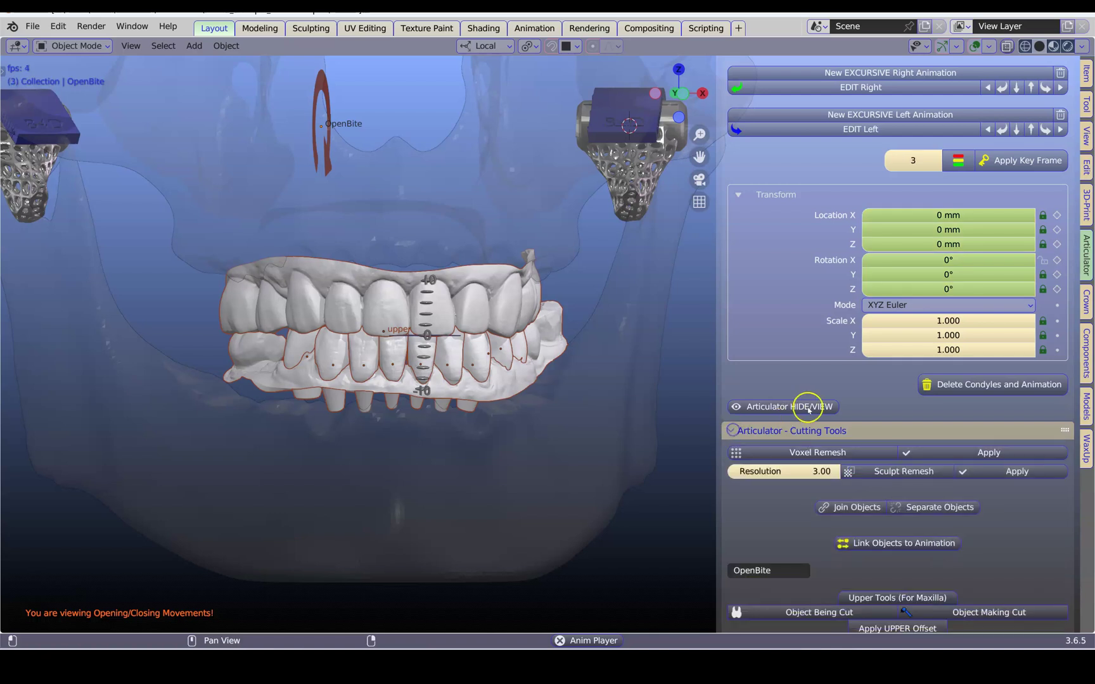
scroll(811, 405, down, 3)
scroll(813, 416, down, 2)
scroll(308, 284, up, 2)
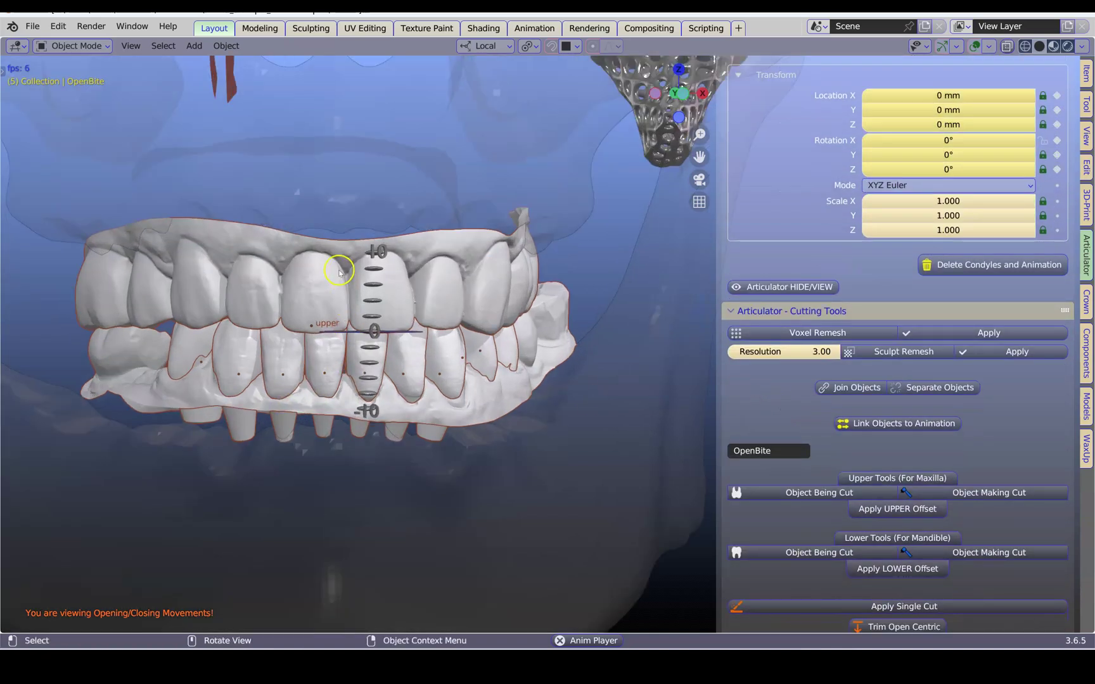
click(308, 284)
scroll(823, 415, down, 3)
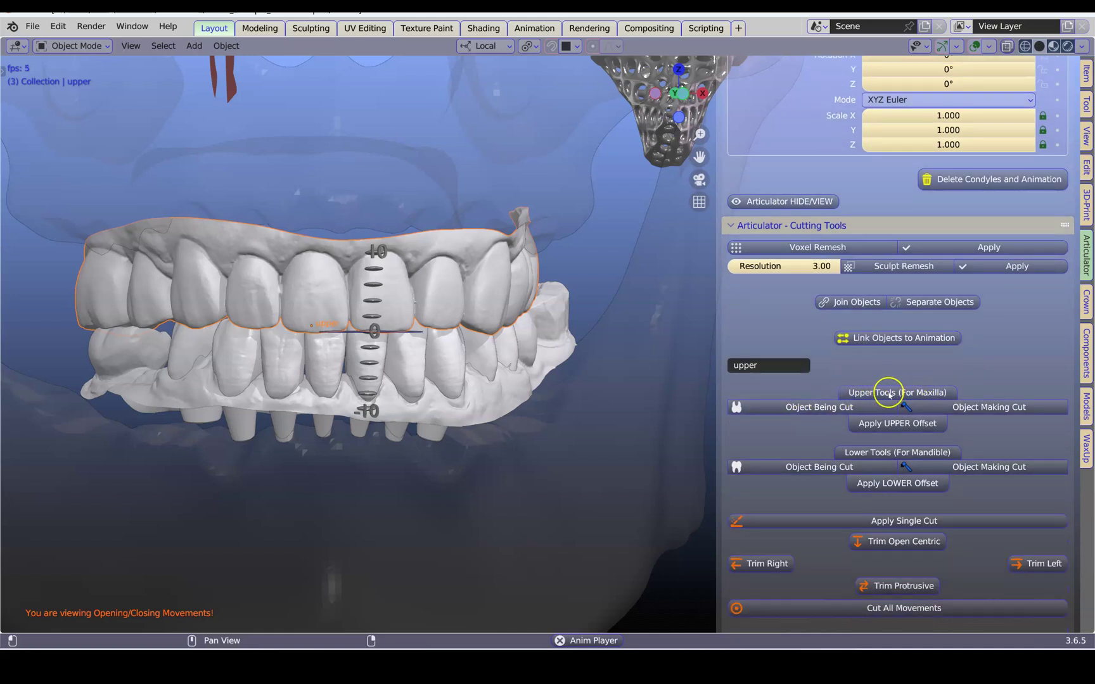
click(987, 408)
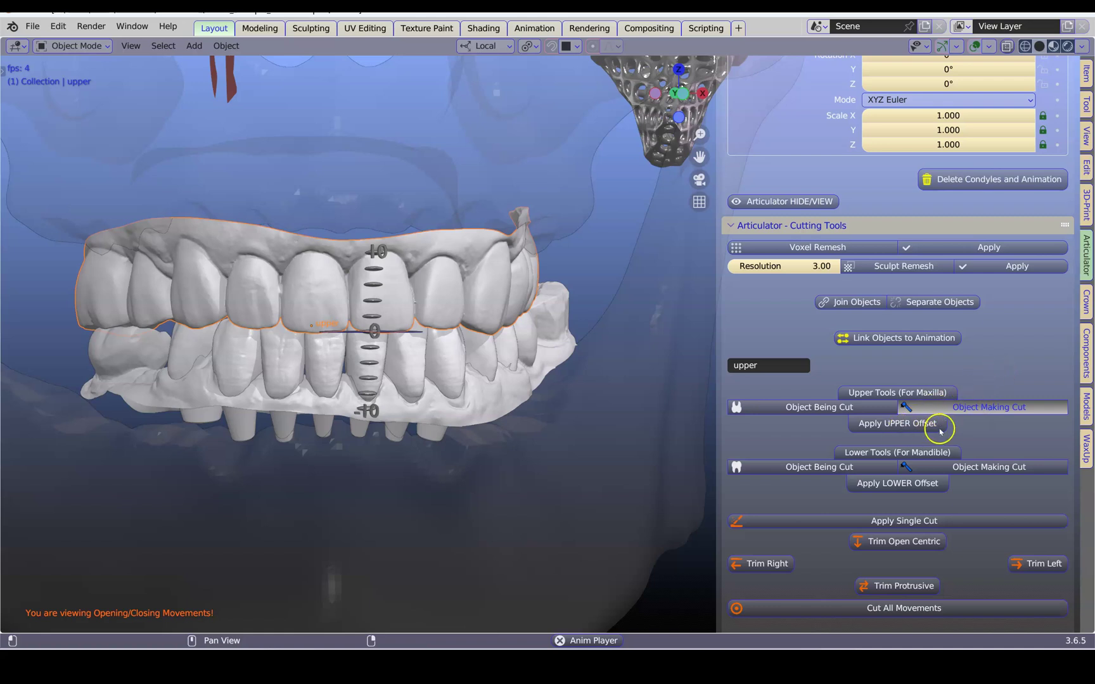
click(985, 429)
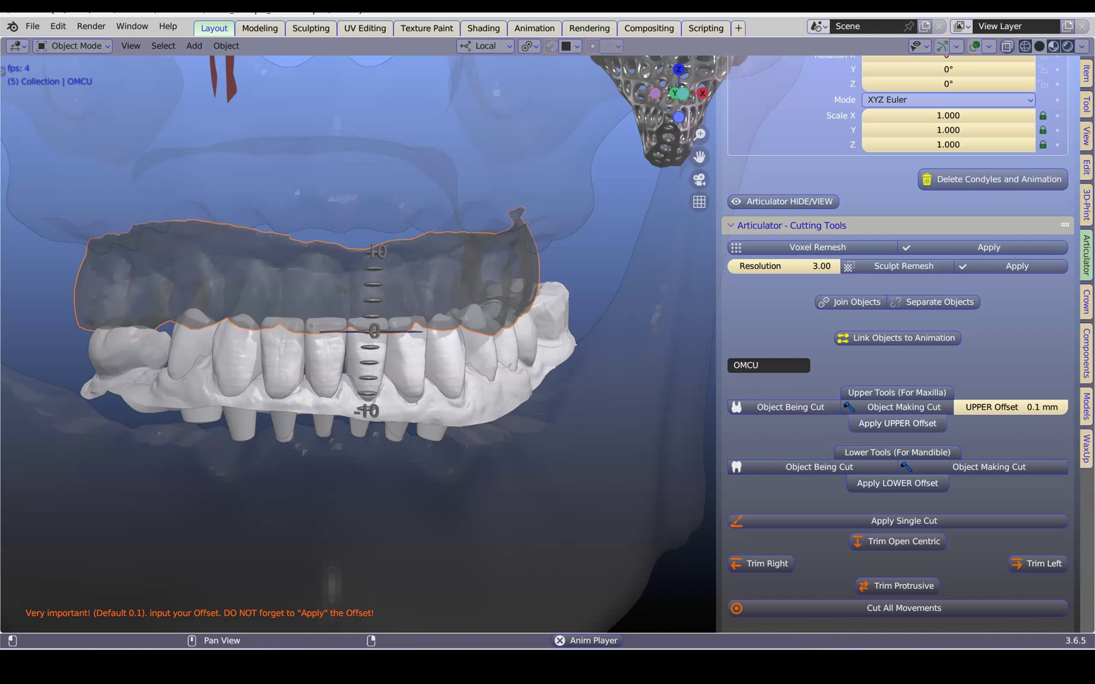
Step: Apply the 0.1 mm upper offset and start selecting the lower library teeth
click(907, 424)
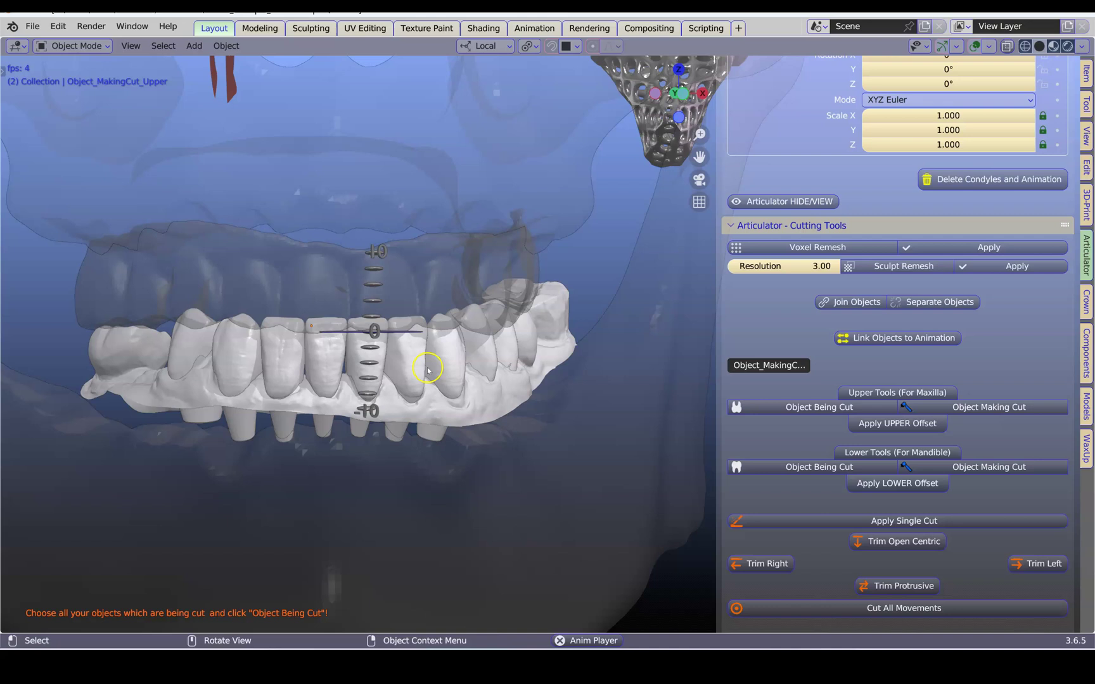
scroll(970, 390, down, 1)
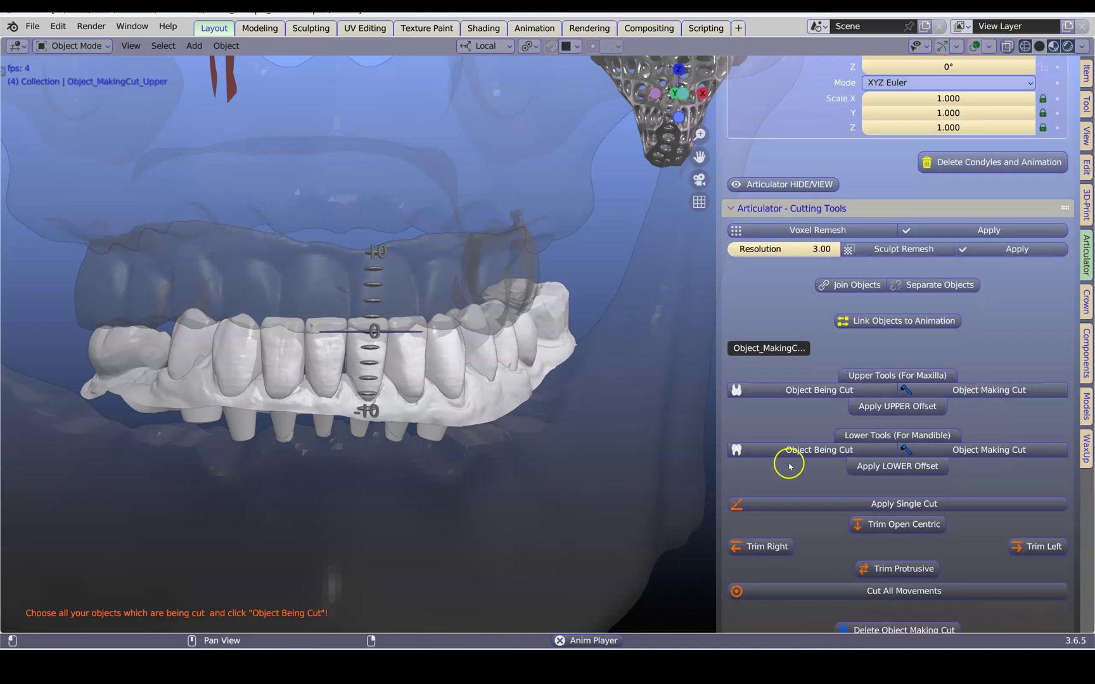
click(192, 344)
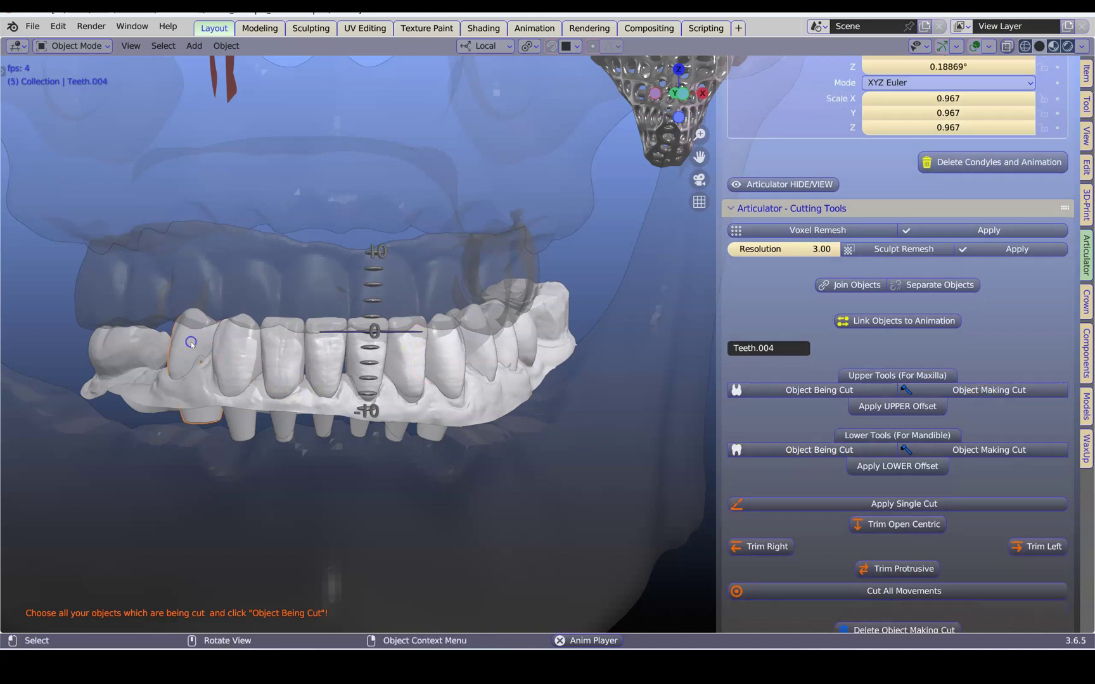
shift+click(230, 350)
shift+click(322, 351)
shift+click(300, 354)
shift+click(411, 354)
middle_drag(448, 378, 379, 351)
shift+click(379, 352)
shift+click(446, 350)
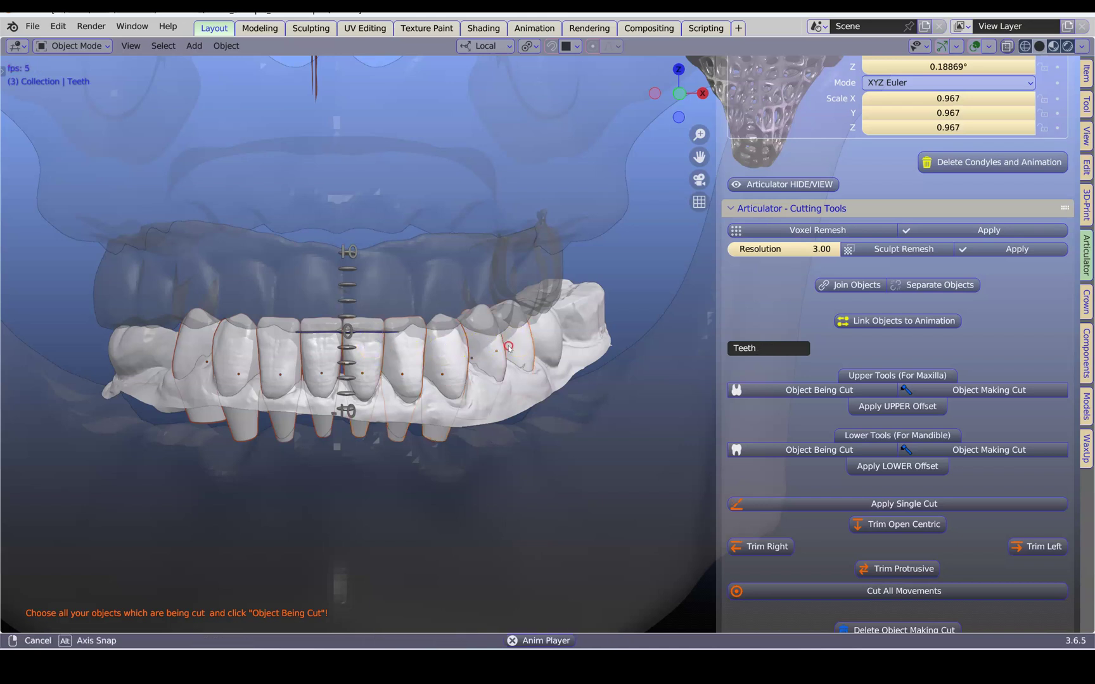
Step: Add the remaining lower teeth and mark them all as Objects Being Cut
click(894, 386)
scroll(941, 423, down, 1)
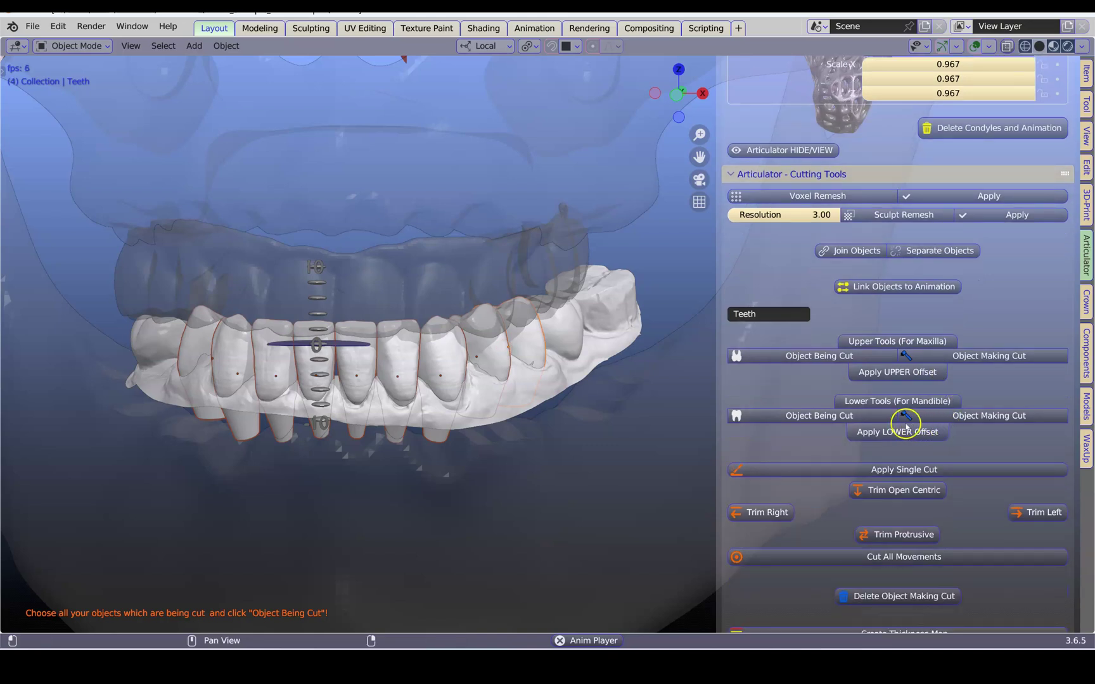
click(799, 418)
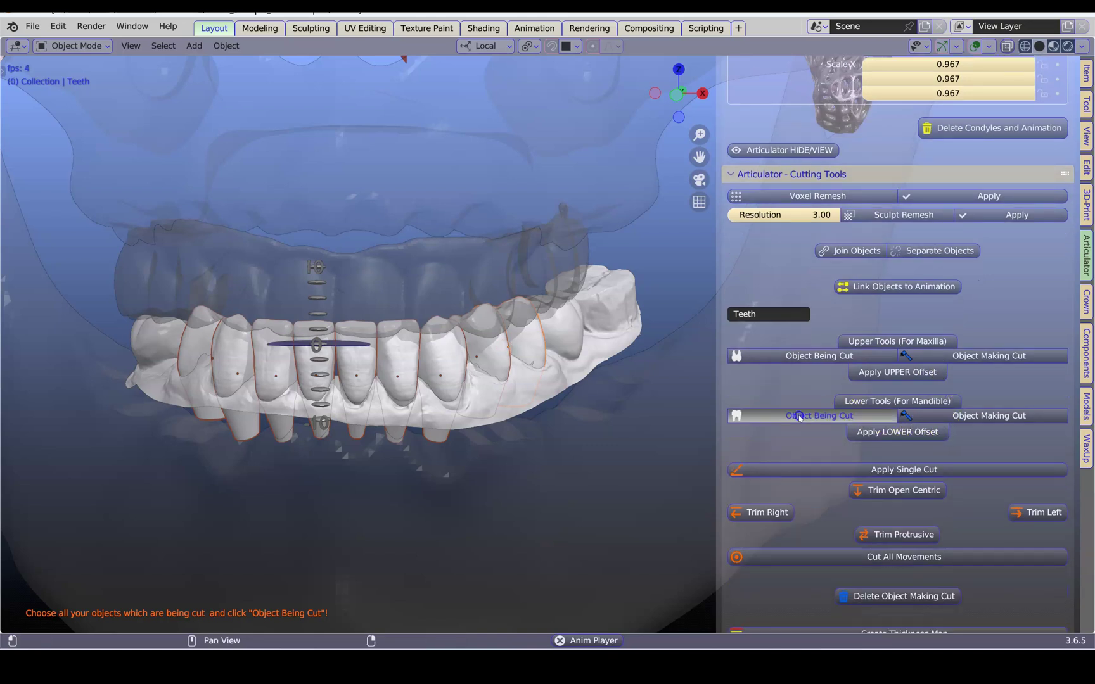
scroll(901, 444, down, 2)
scroll(902, 443, down, 1)
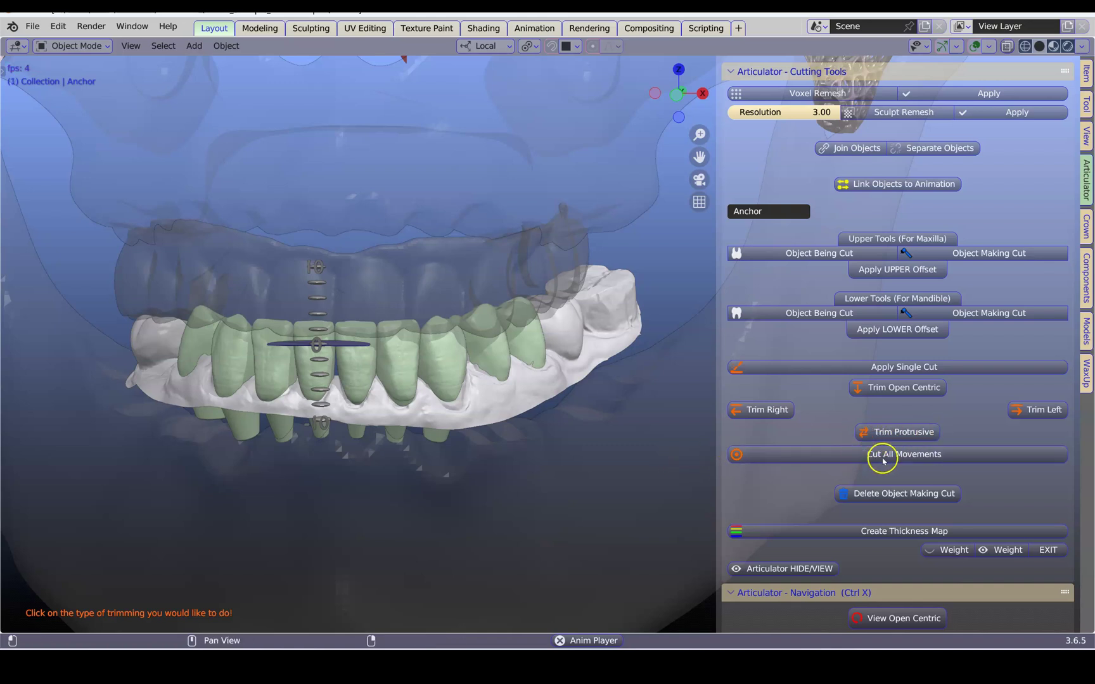
Step: Run Cut All Movements to trim the lower teeth into a Lower_Cut object
click(888, 455)
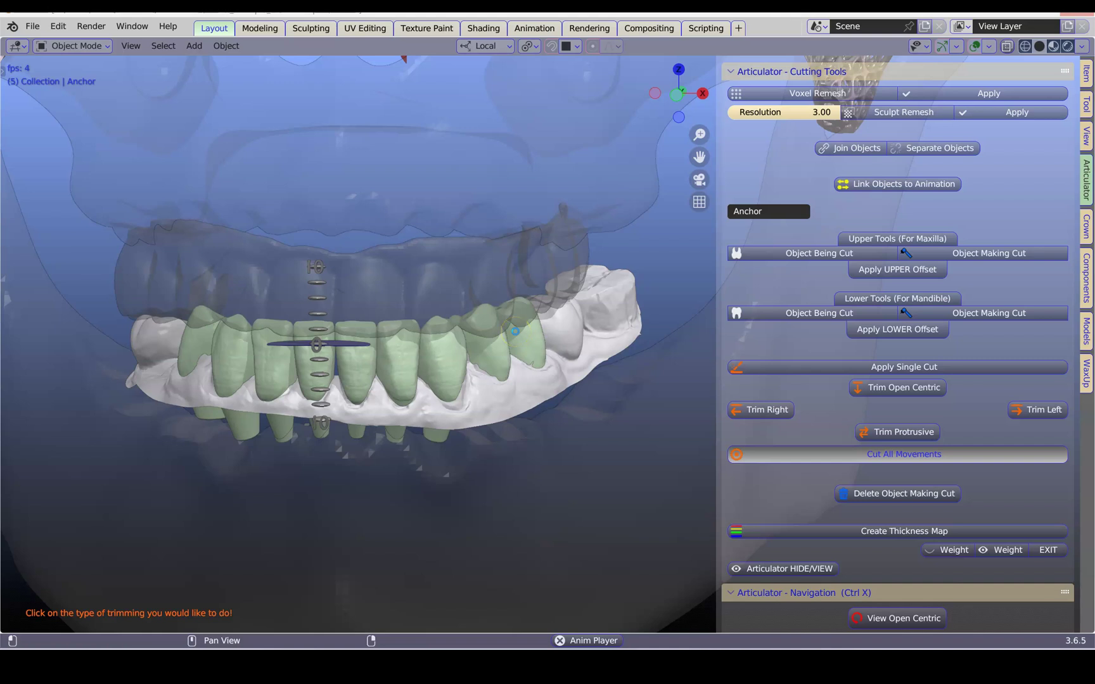
scroll(502, 368, up, 3)
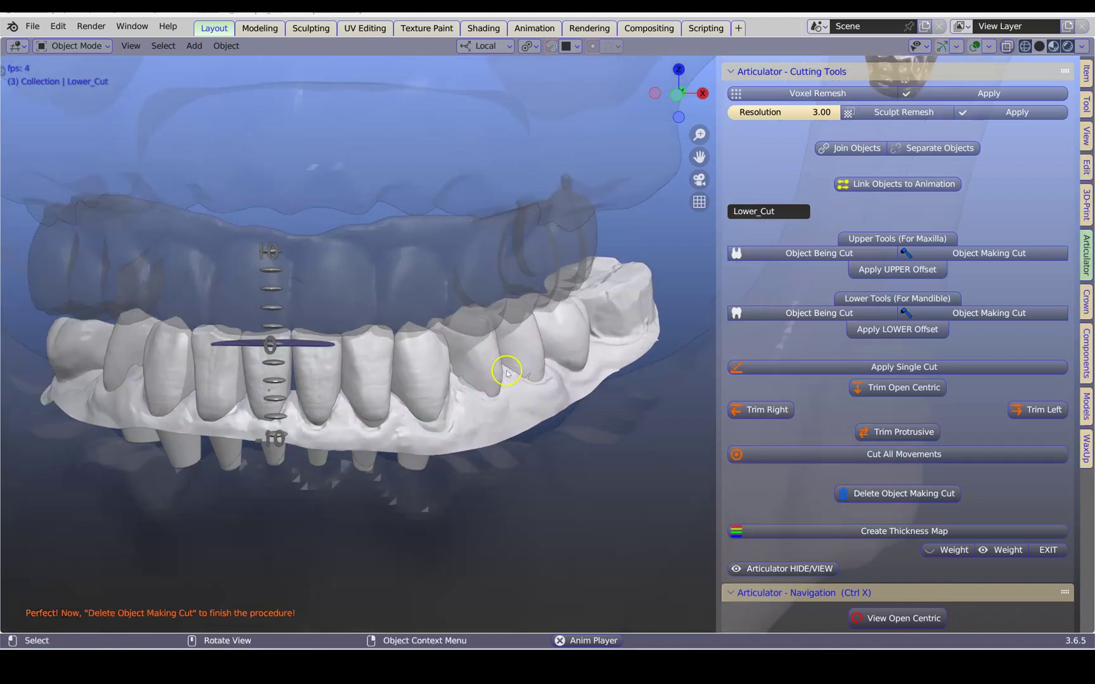
Step: Inspect the trimmed lower teeth through the right, left and protrusive movements
middle_drag(486, 356, 576, 342)
scroll(903, 490, down, 5)
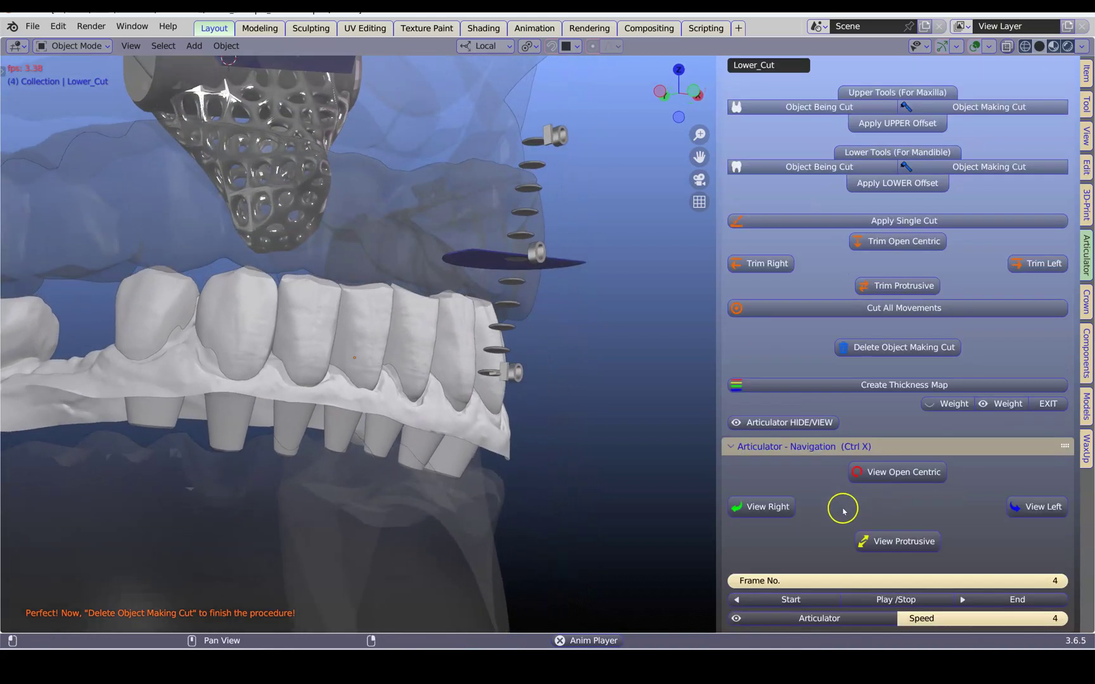
click(763, 507)
middle_drag(479, 374, 233, 262)
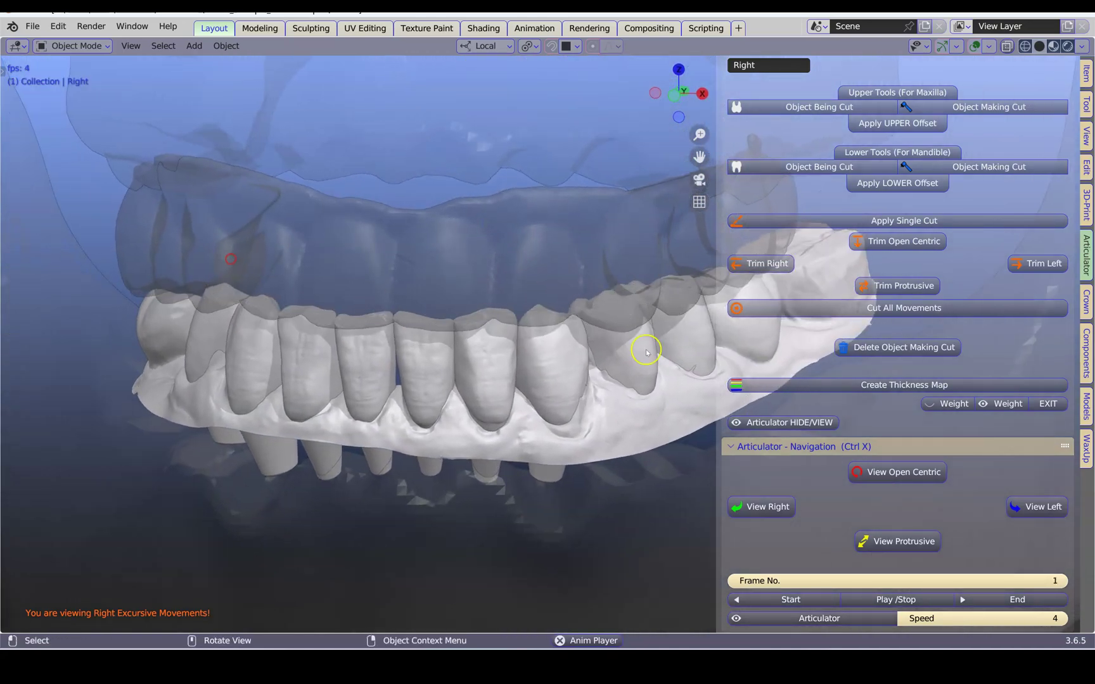
click(1028, 507)
middle_drag(511, 371, 628, 410)
click(894, 541)
Step: Stop the jaw animation and look closely at the trimmed teeth
click(900, 602)
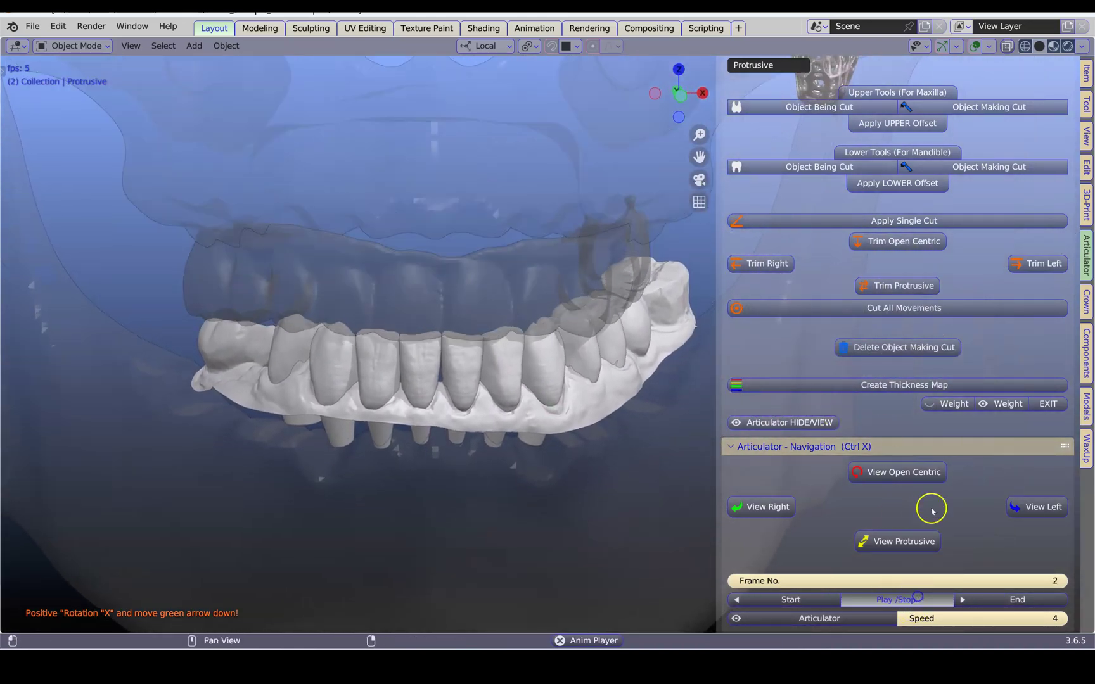
middle_drag(420, 388, 426, 374)
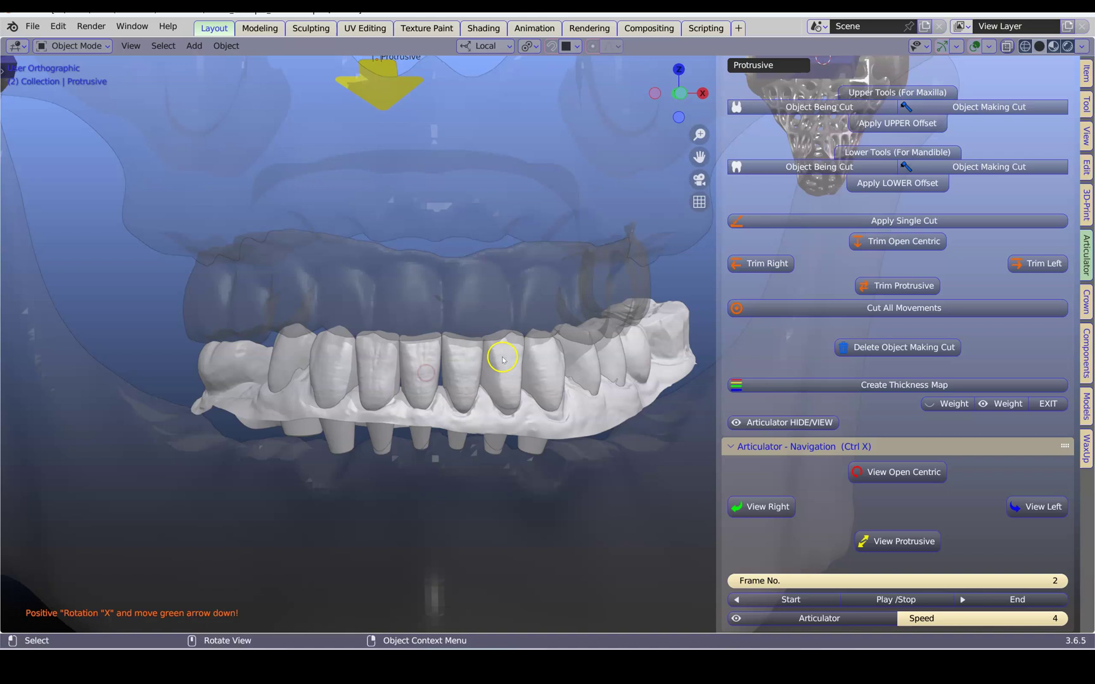
scroll(502, 359, up, 2)
mouse_move(501, 357)
middle_down()
mouse_move(497, 342)
mouse_move(501, 359)
middle_up()
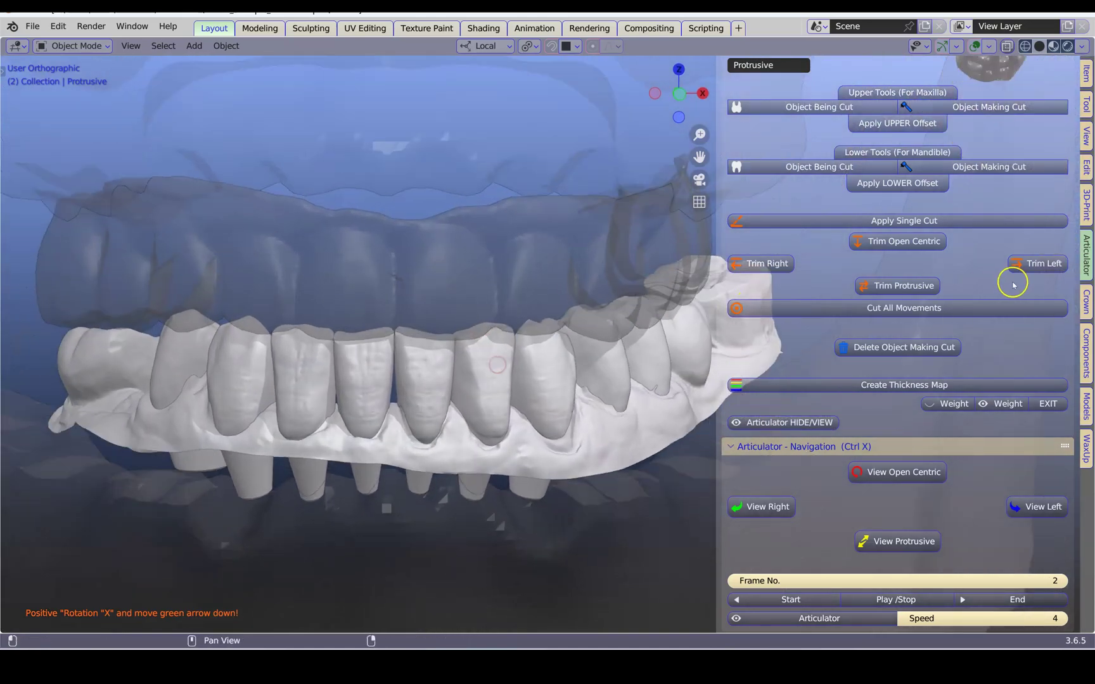
scroll(1013, 285, up, 12)
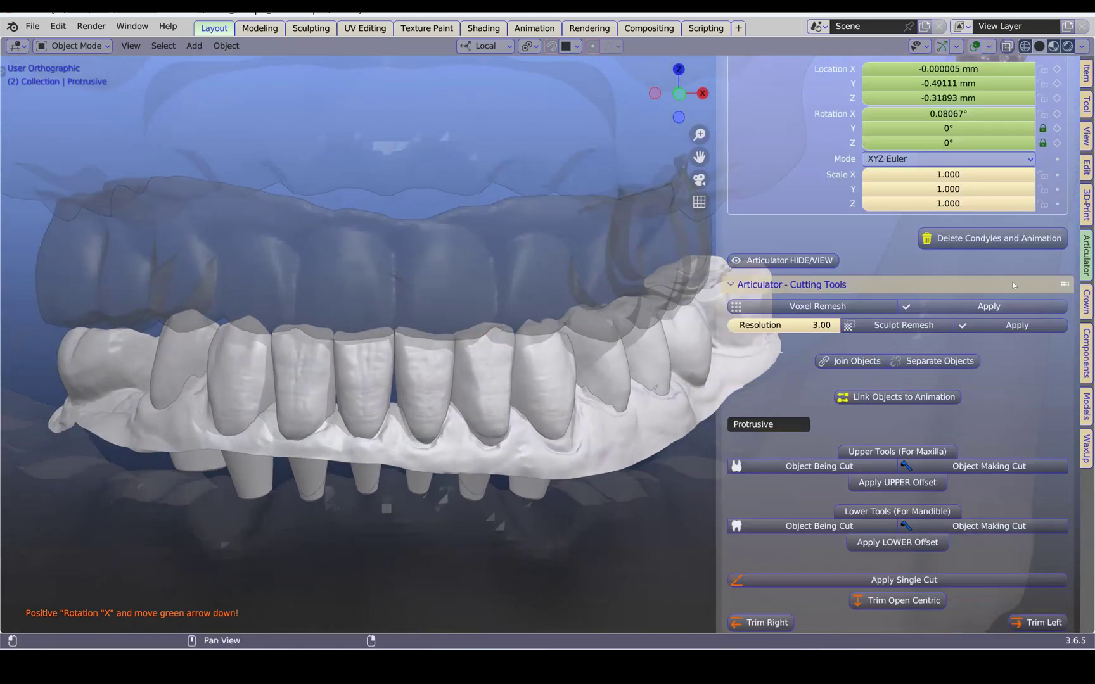
scroll(1012, 285, up, 2)
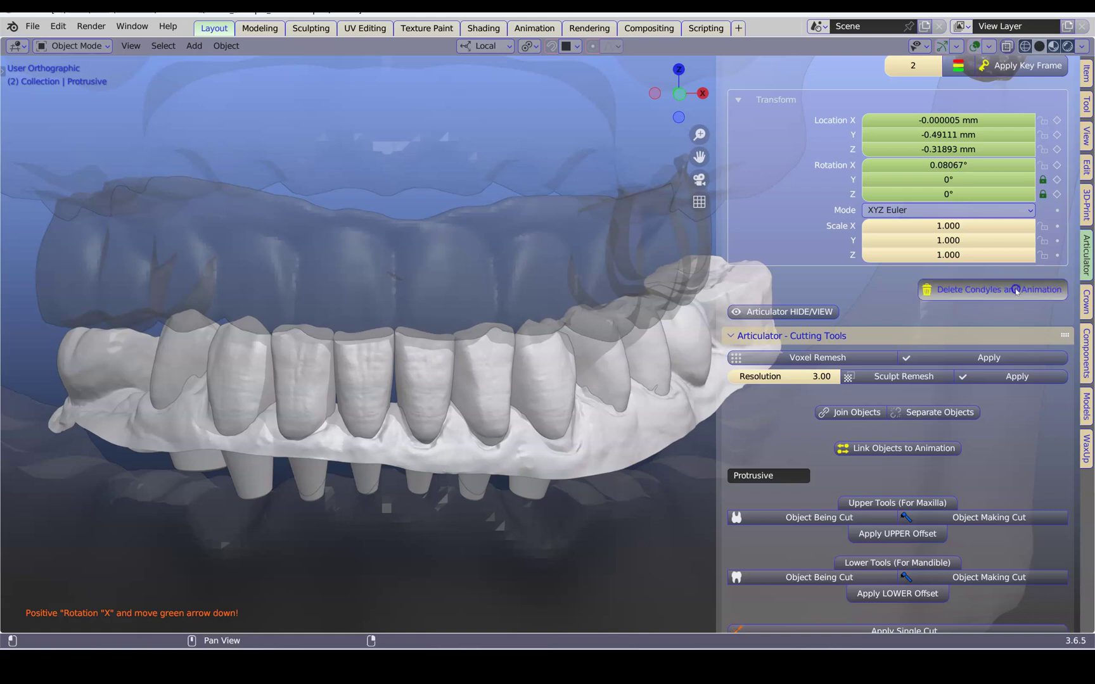
Step: Delete the condyles, the jaw animation and the translucent upper cutter
click(1016, 291)
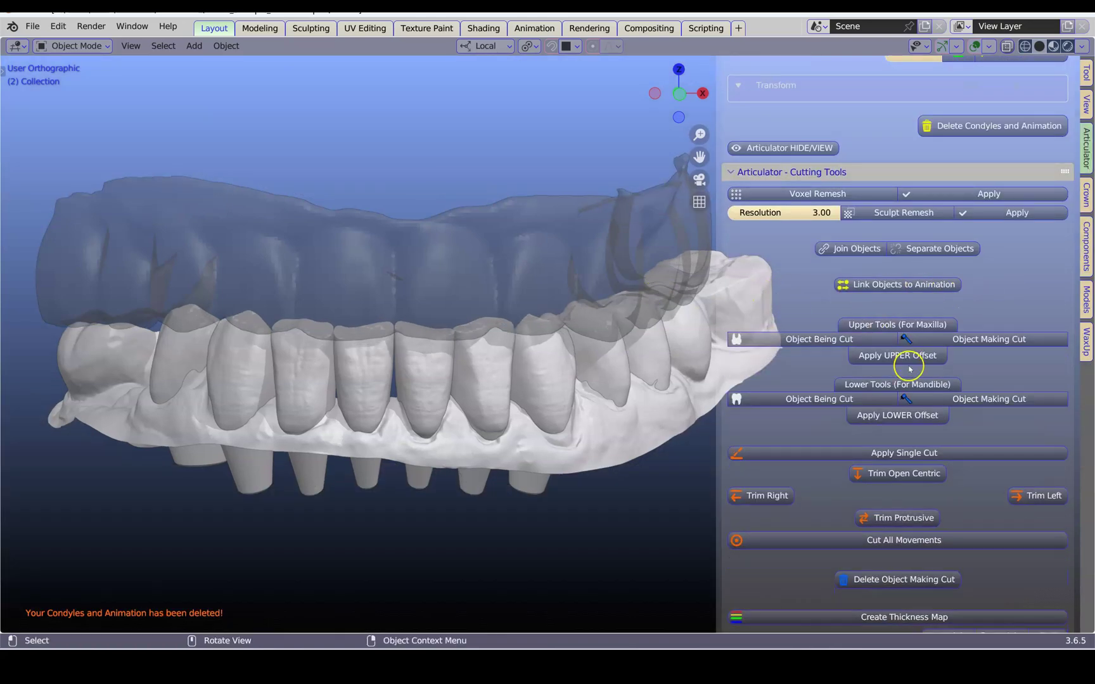
scroll(869, 560, down, 3)
click(904, 479)
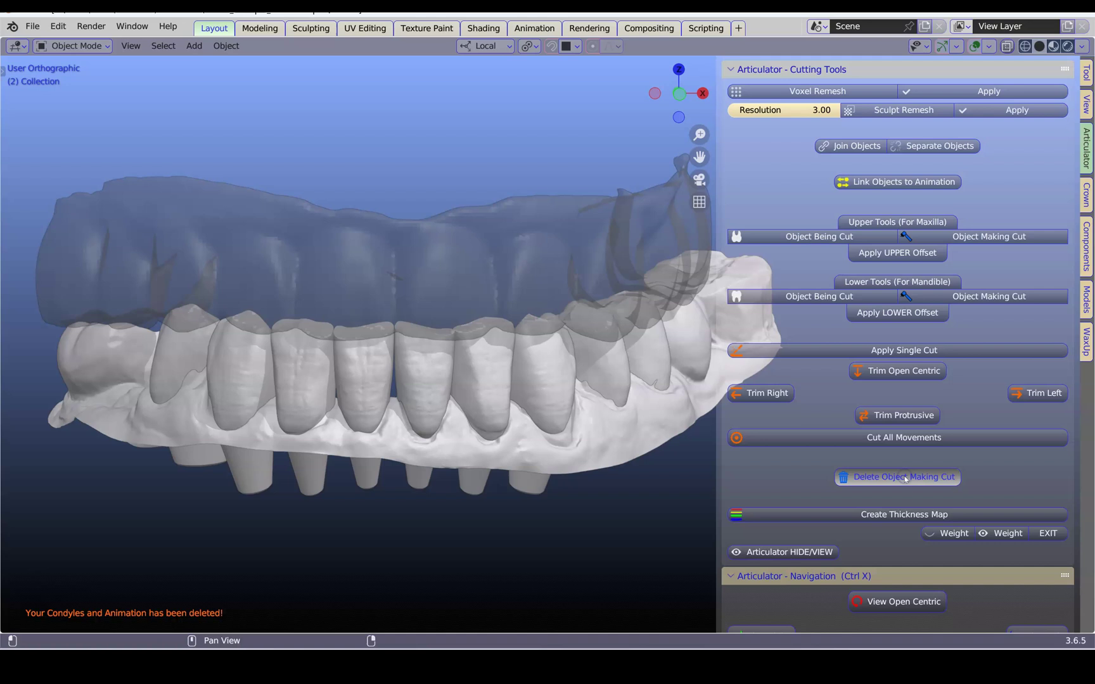
Step: Hide the upper teeth and inspect the trimmed lower arch, selecting a lower molar
click(436, 318)
click(445, 271)
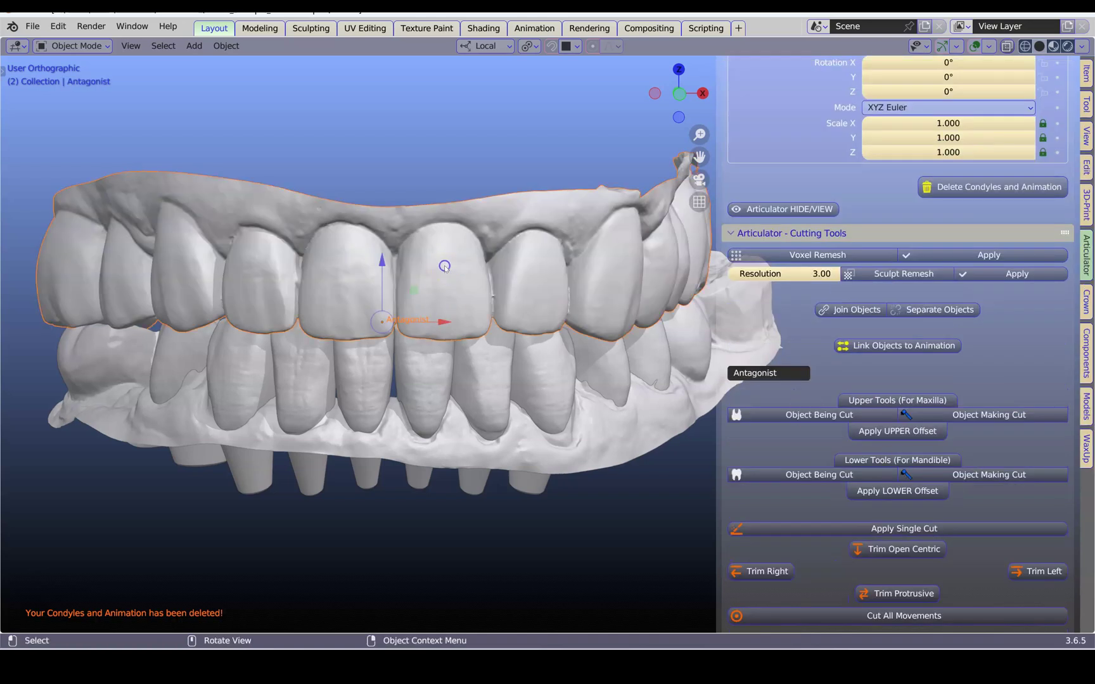
key(h)
middle_drag(442, 276, 448, 398)
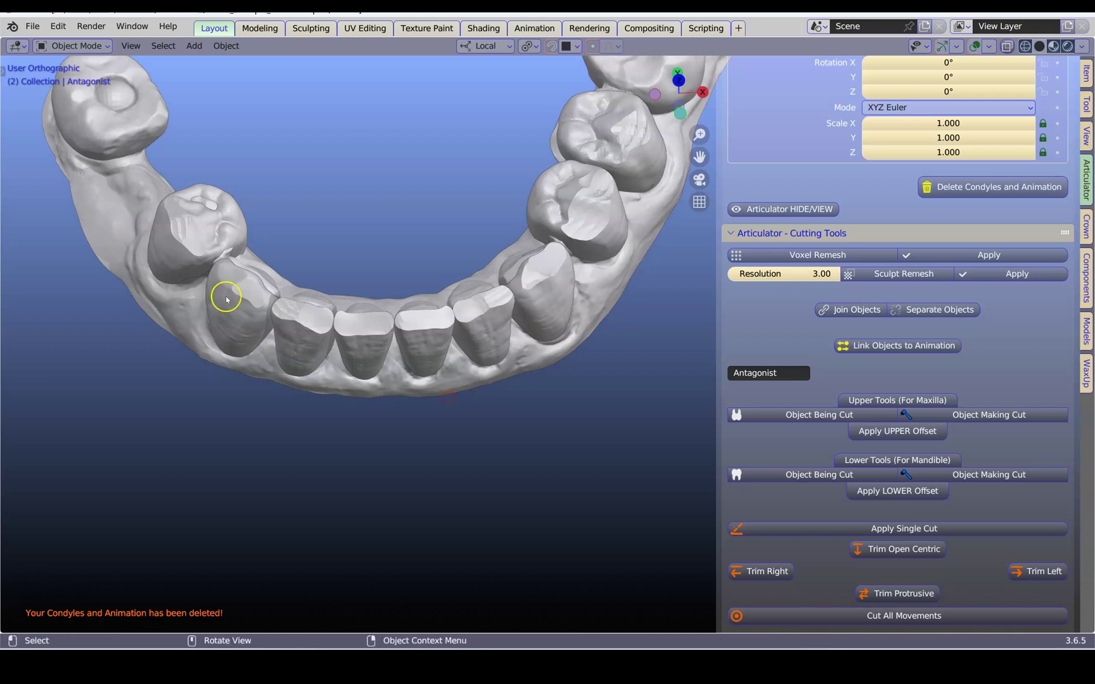
click(164, 245)
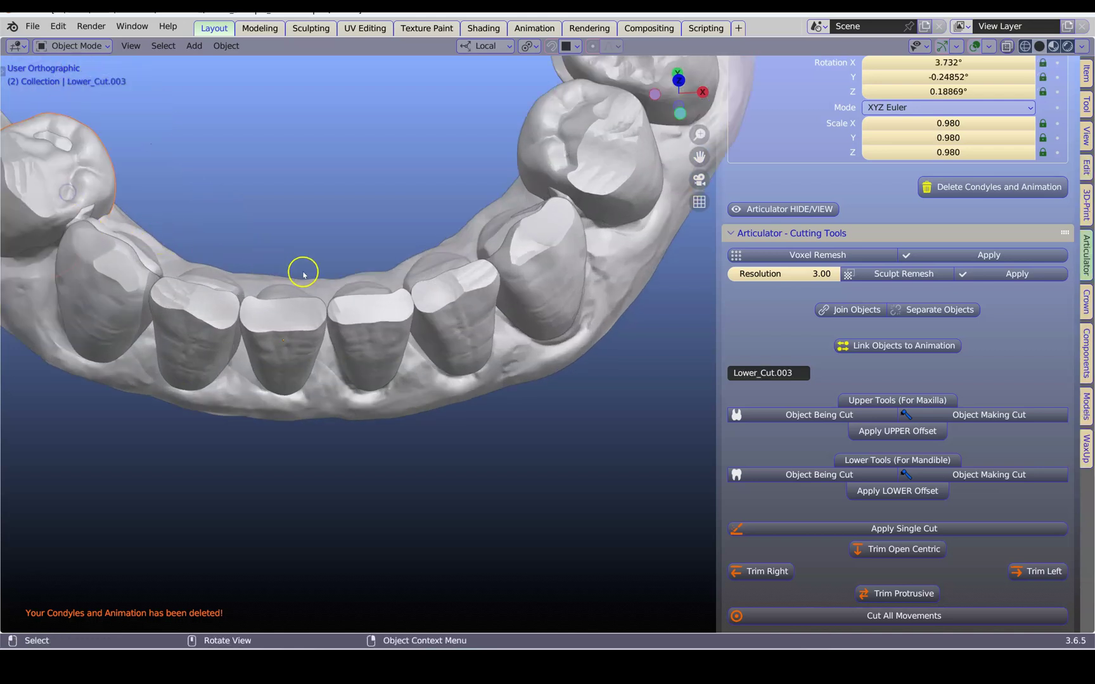
middle_drag(409, 295, 407, 214)
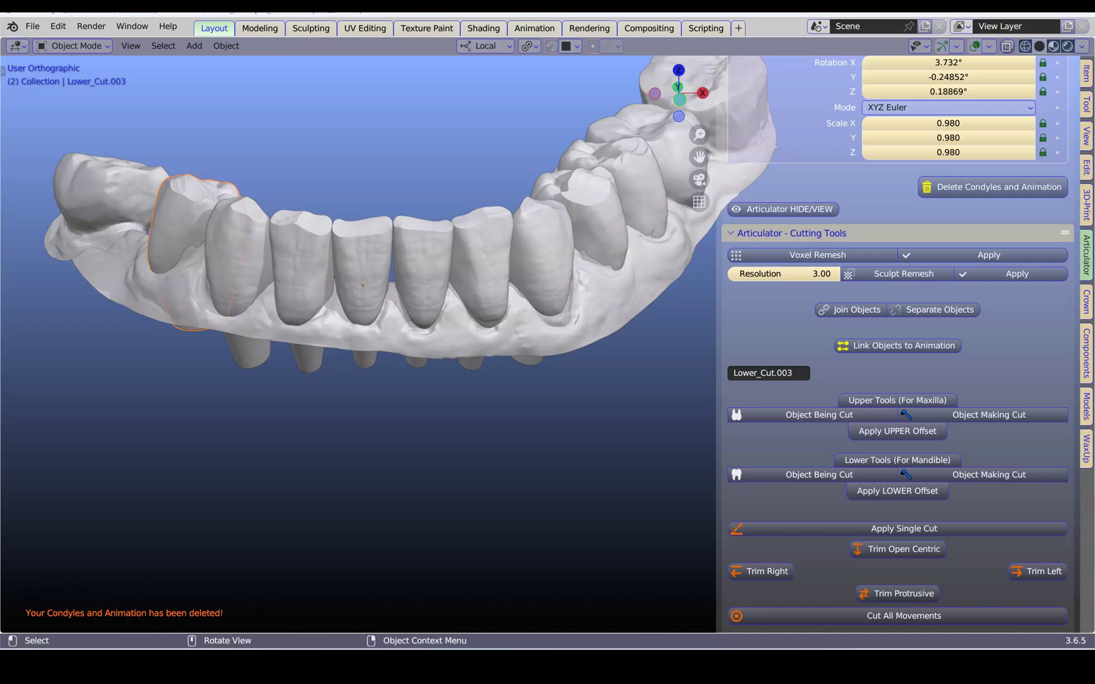